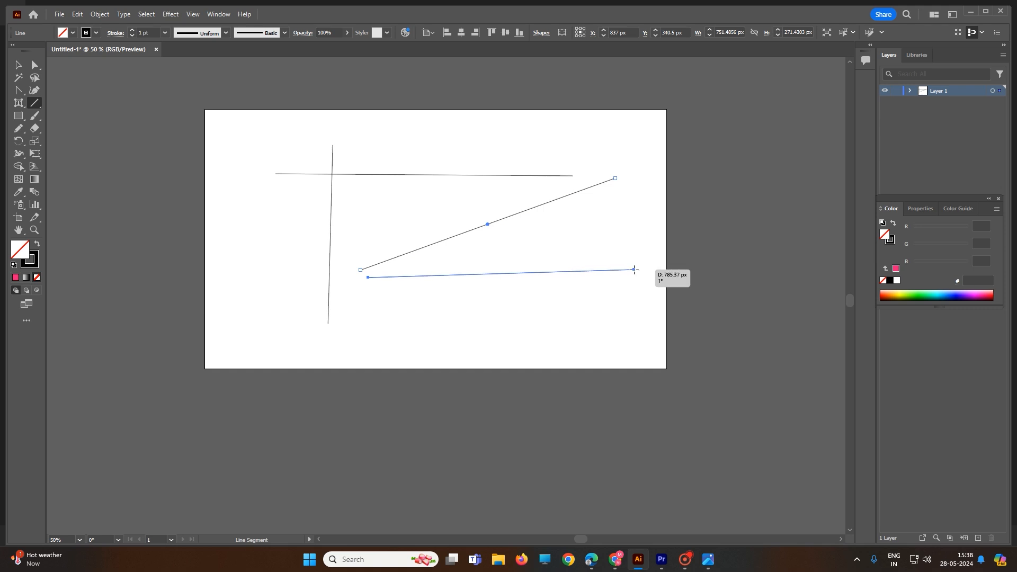
- Draw further straight line segments that continue the zigzag in the lower-right area of the artboard
drag(616, 184, 634, 270)
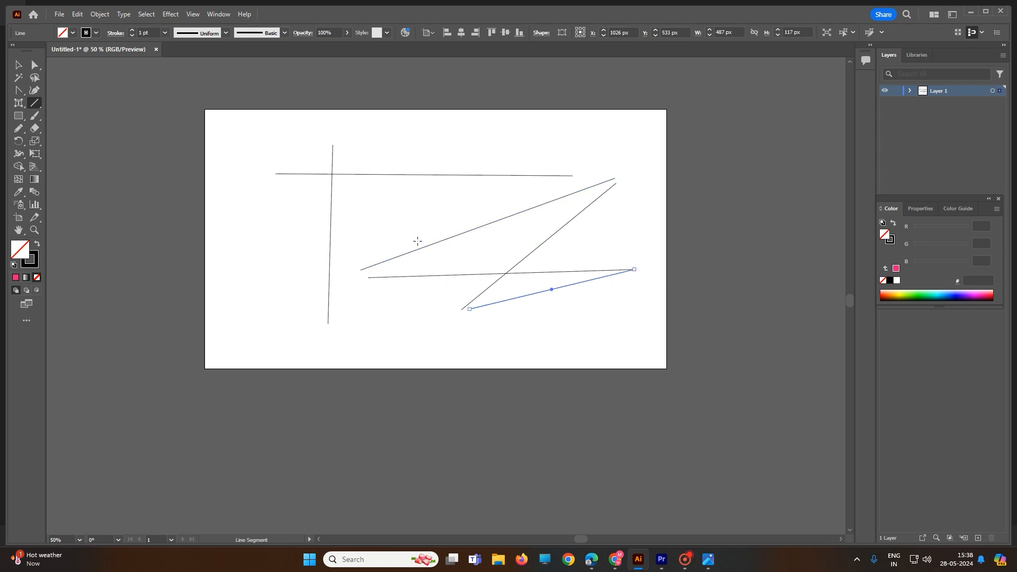
- Delete the segments of the long horizontal line and the vertical line with the Direct Selection tool
click(34, 65)
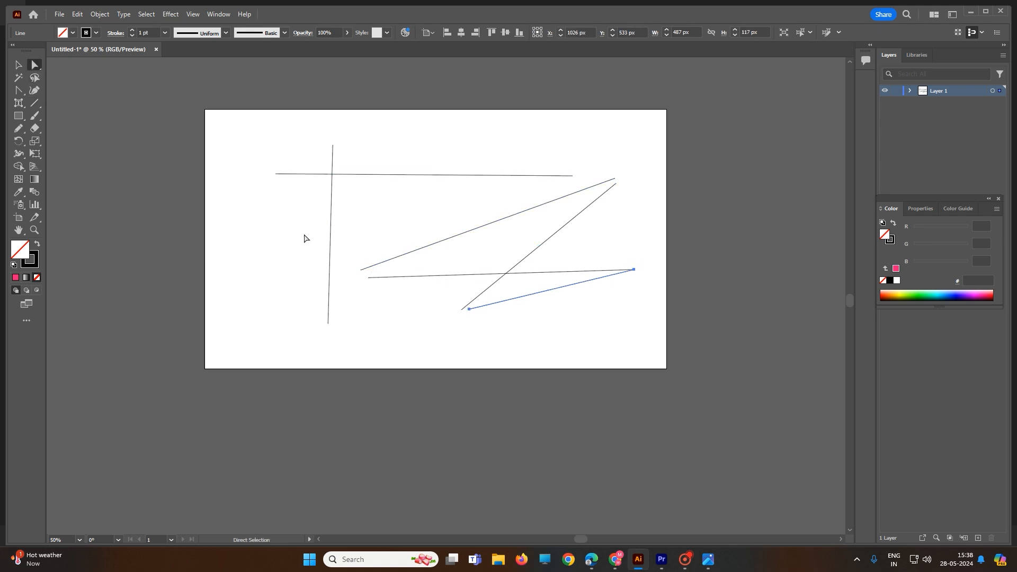
click(313, 250)
click(369, 176)
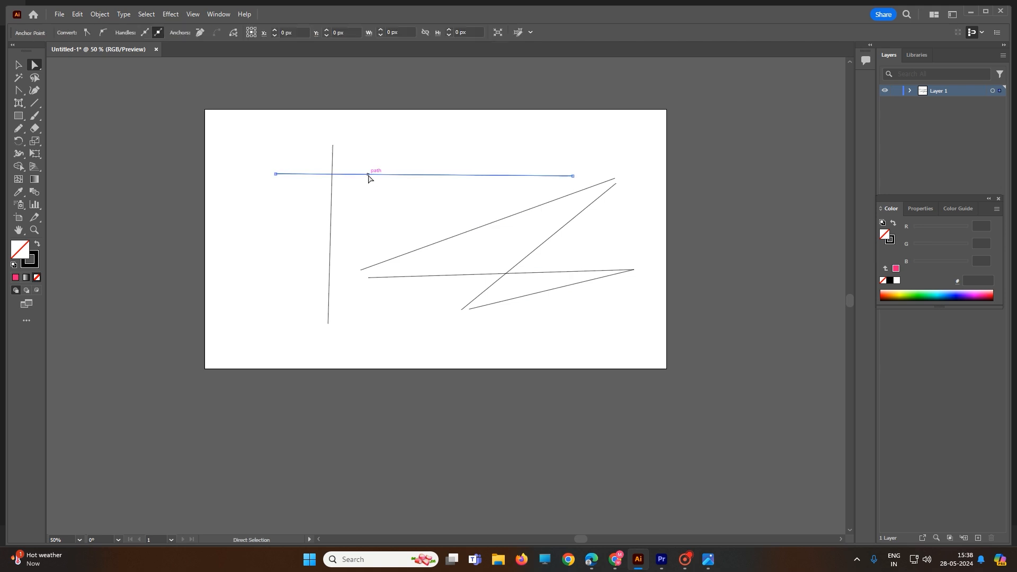
key(Delete)
click(332, 168)
key(Delete)
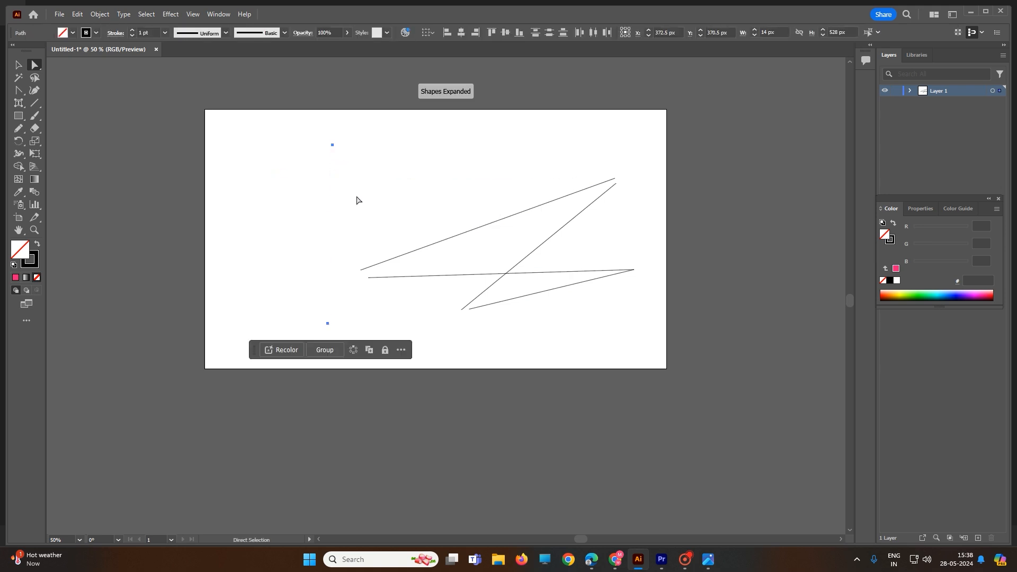
- Select all the remaining zigzag lines and stray points and join them into one path
drag(308, 122, 683, 358)
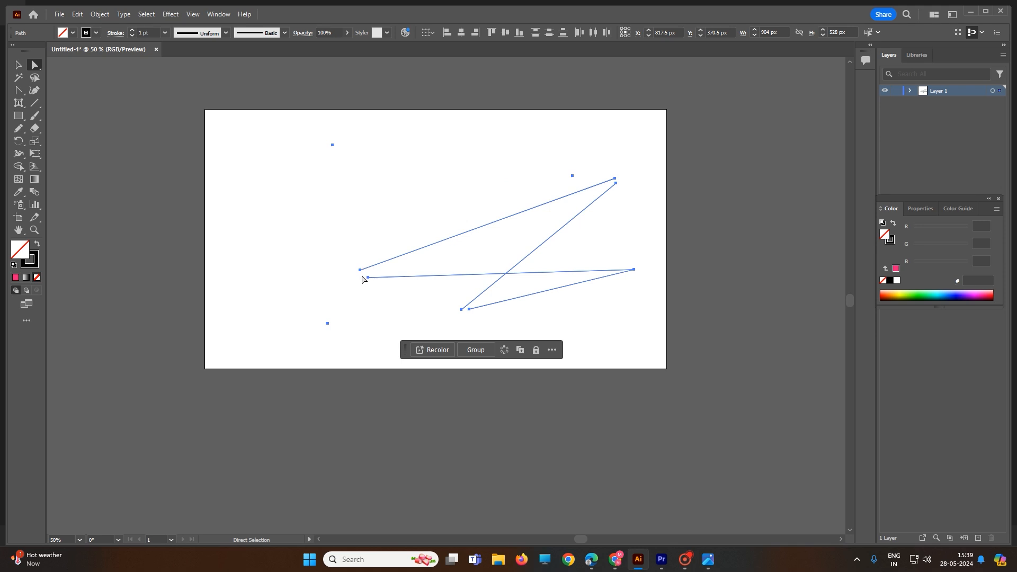
key(v)
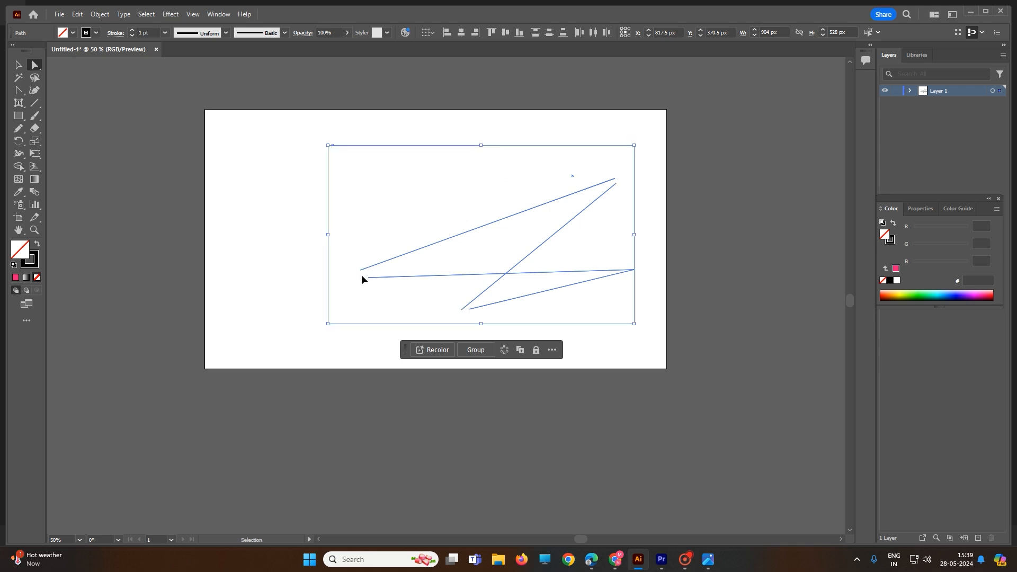
key(ctrl+j)
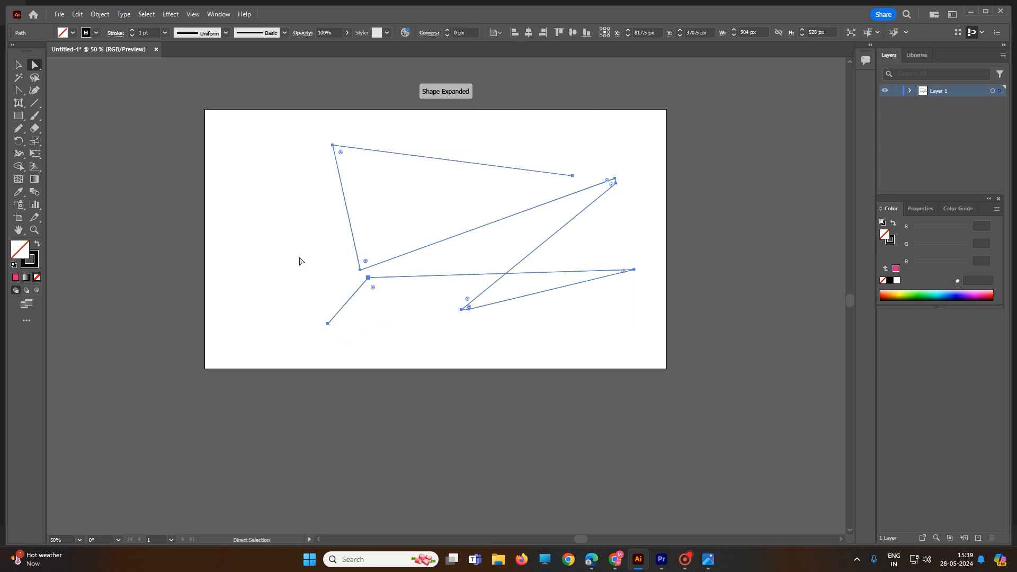
- Move the upper line's open end onto the right-hand corner and the lower-left anchor onto the neighbouring corner anchor
click(220, 155)
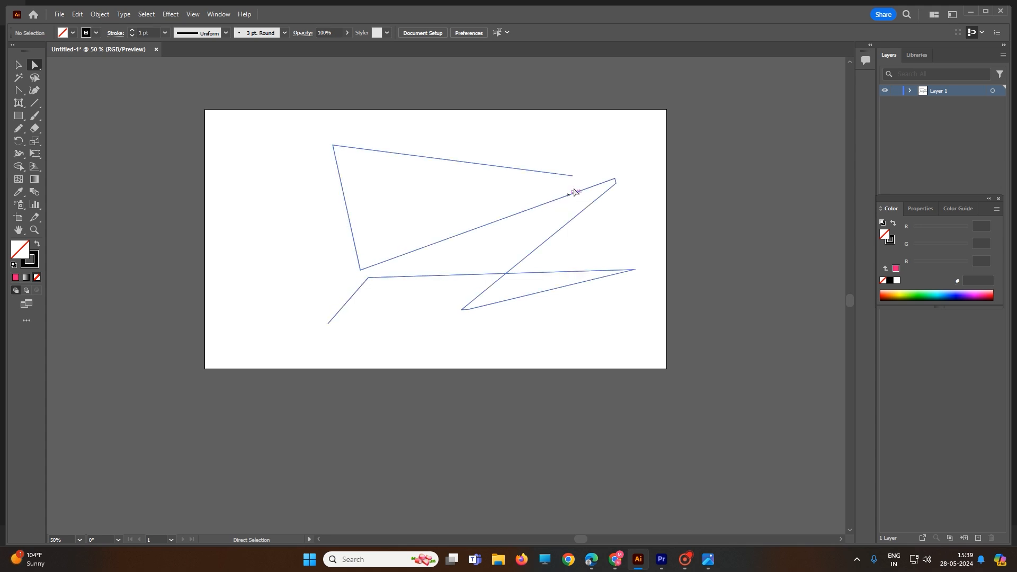
drag(571, 177, 616, 183)
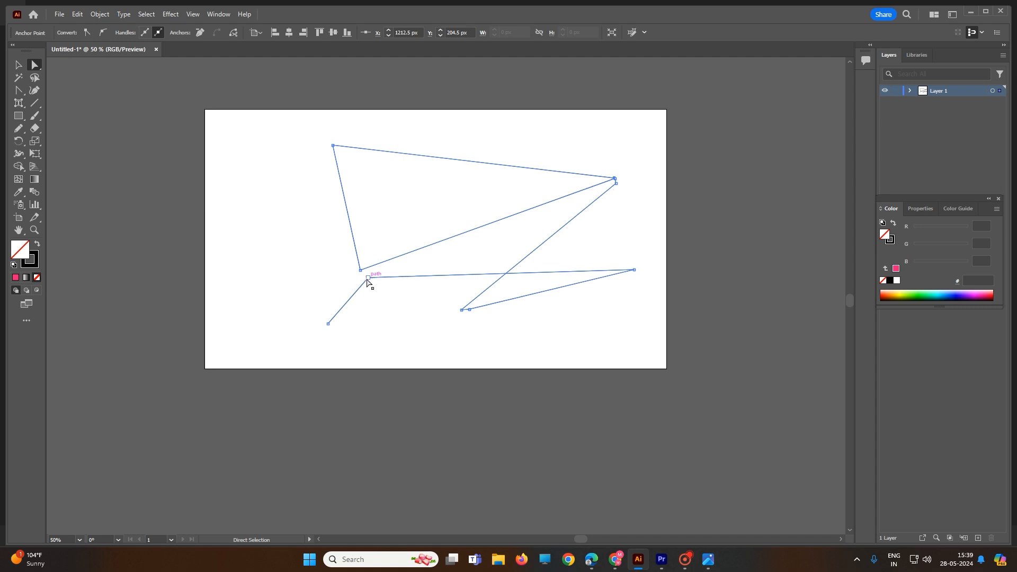
drag(366, 275, 361, 270)
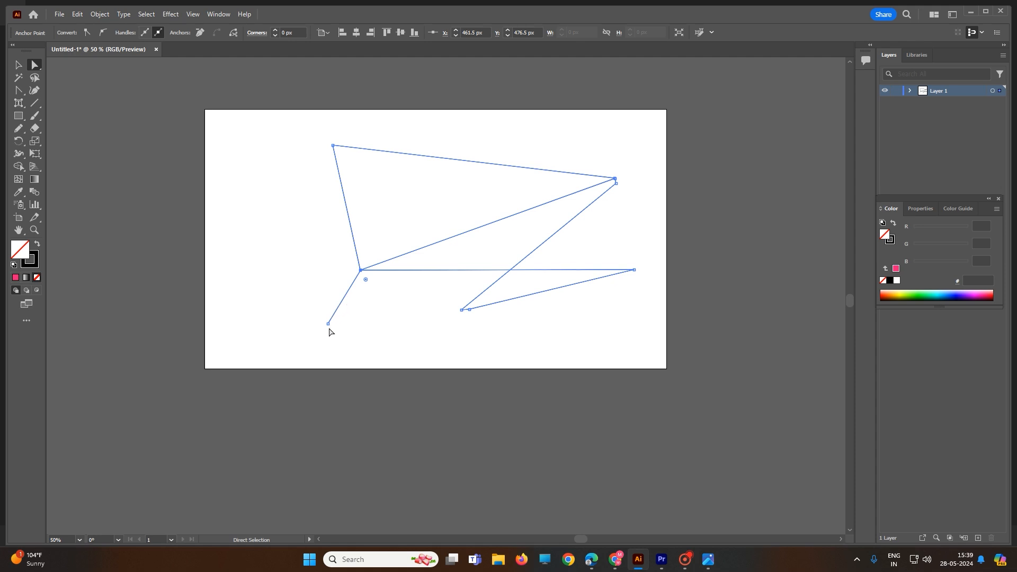
- Remove the loose stub below the lower-left corner by deleting its end anchor with the Delete Anchor Point tool
click(20, 93)
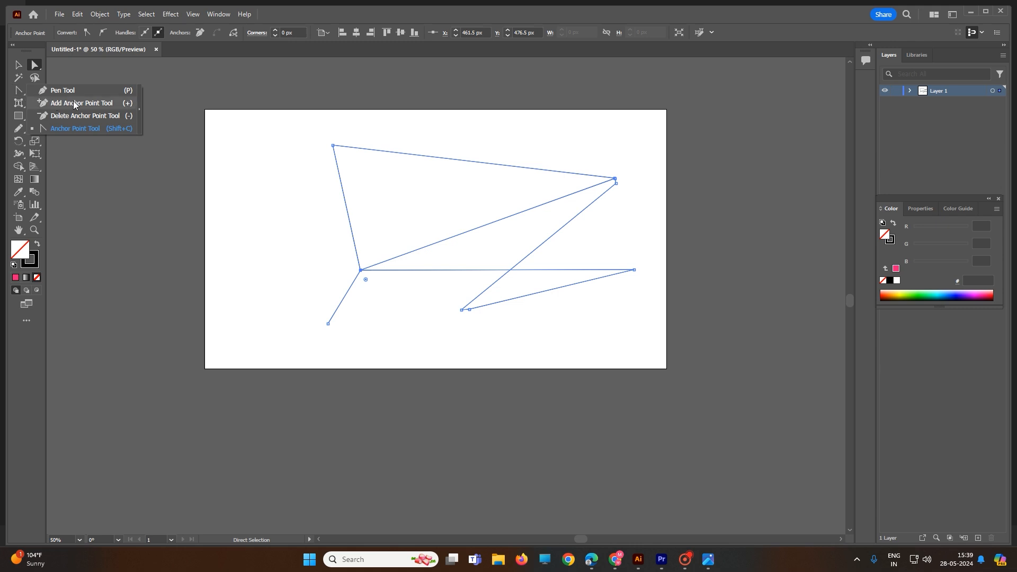
click(85, 115)
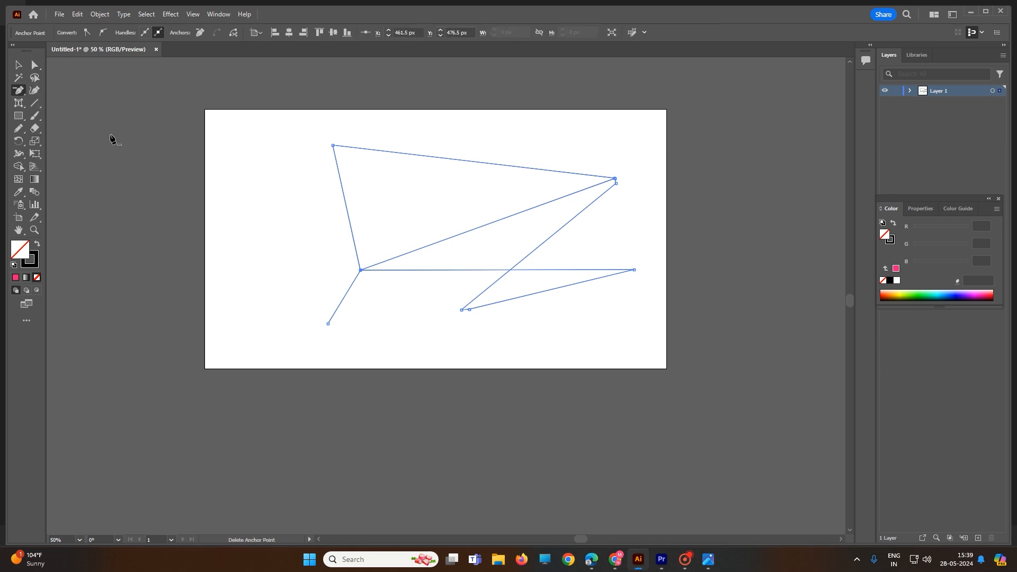
click(329, 325)
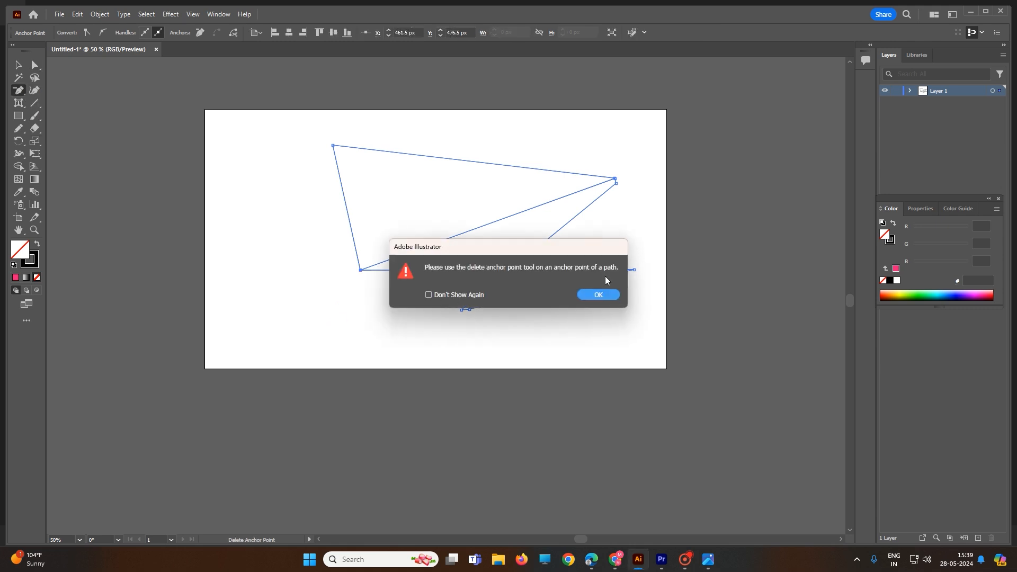
click(598, 295)
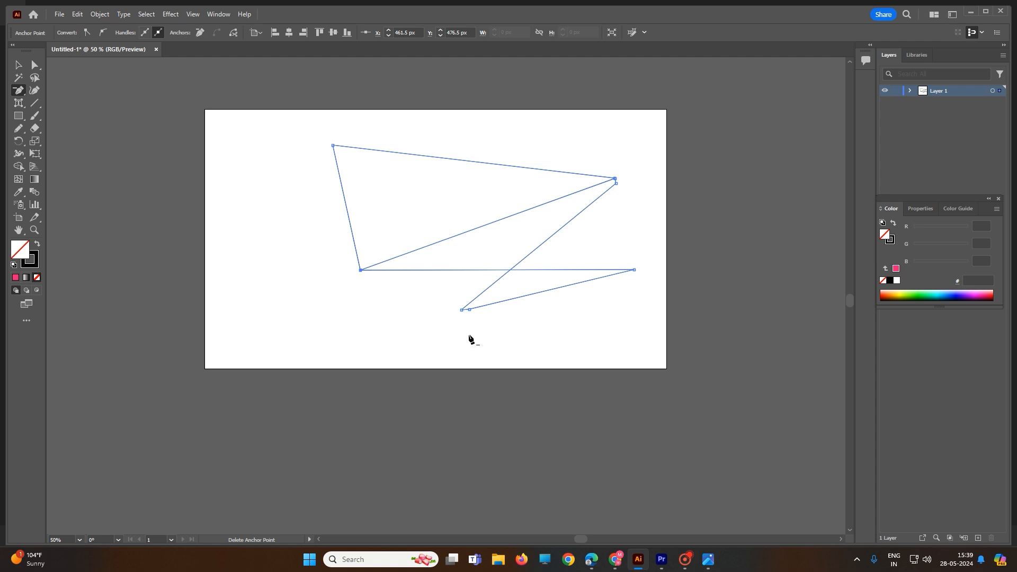
- Delete the extra anchor point just below the right-hand corner so the two diagonals meet in one point
scroll(622, 183, up, 1)
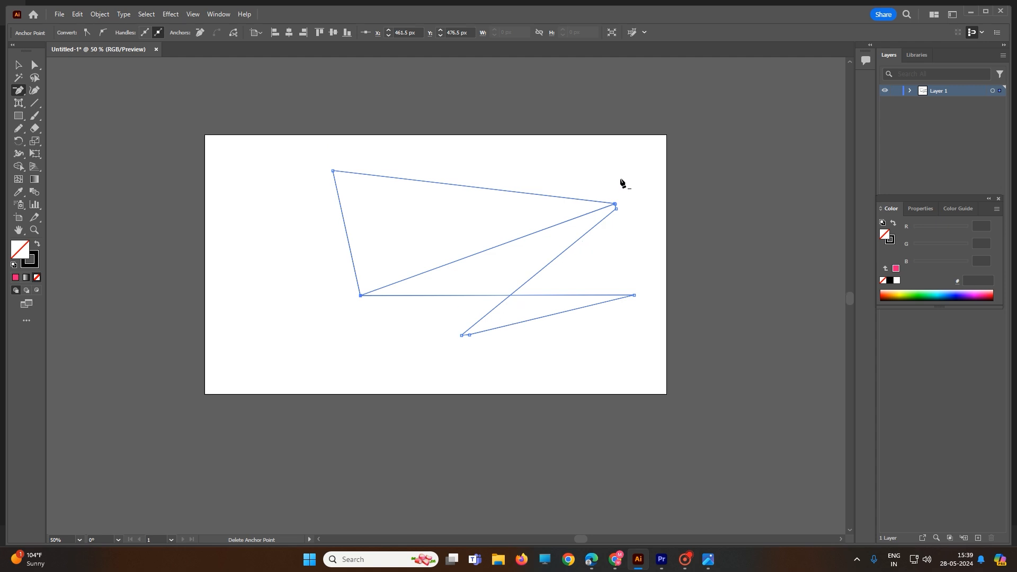
scroll(621, 198, up, 5)
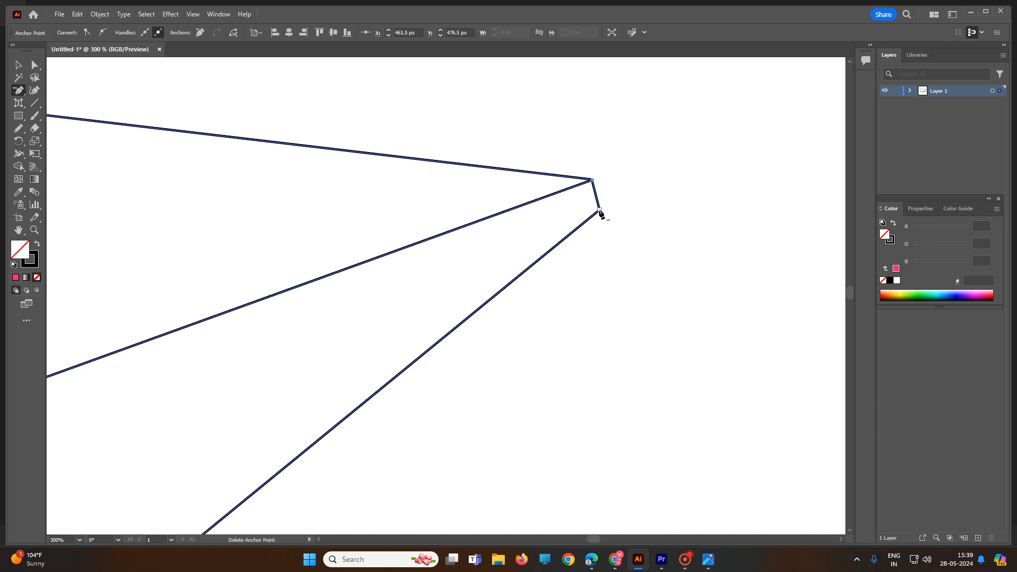
click(599, 212)
- Try to delete the anchor point at the tip where the two diagonals meet, and undo the deletion
scroll(594, 182, up, 1)
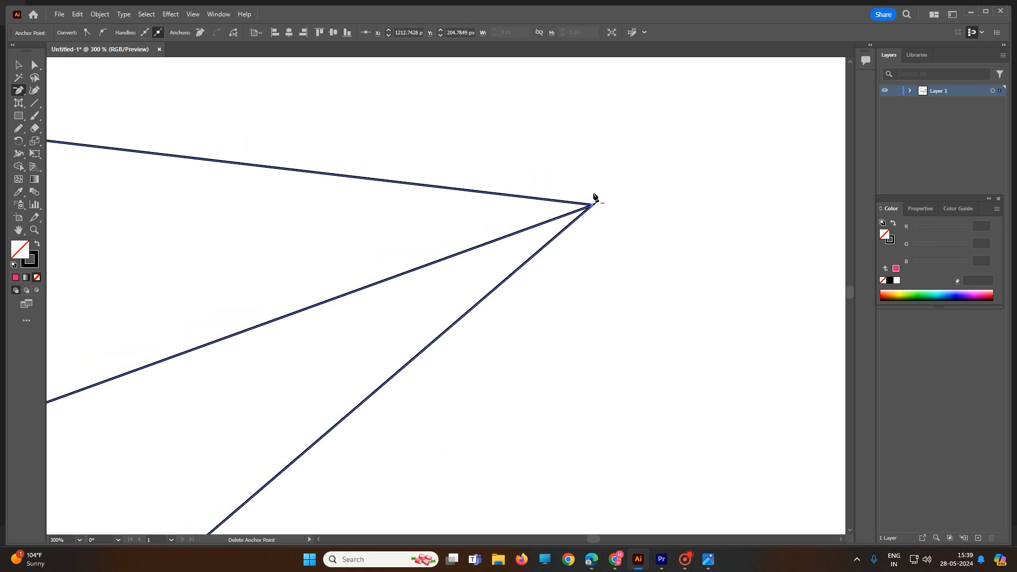
scroll(600, 218, up, 8)
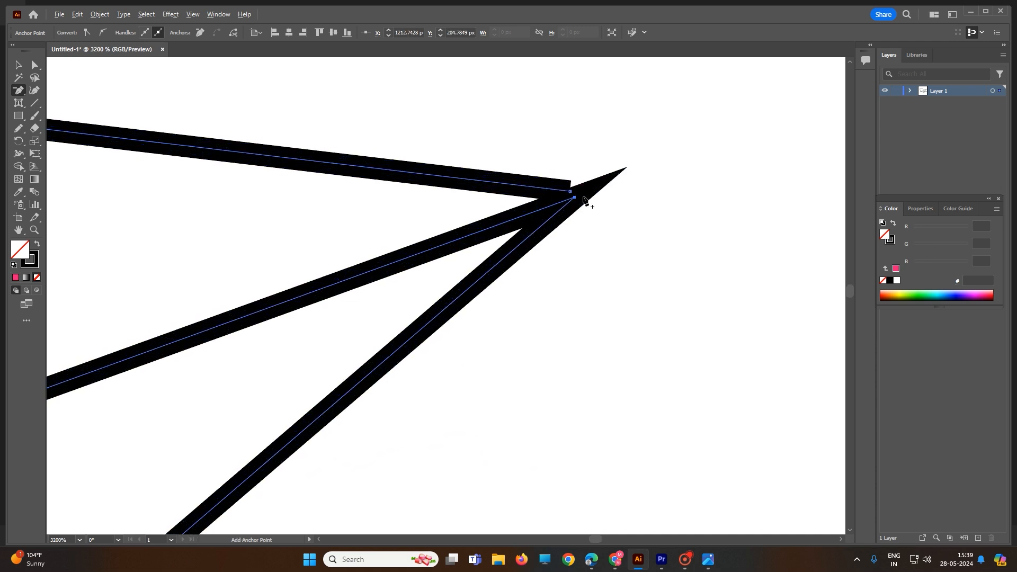
click(623, 171)
click(594, 294)
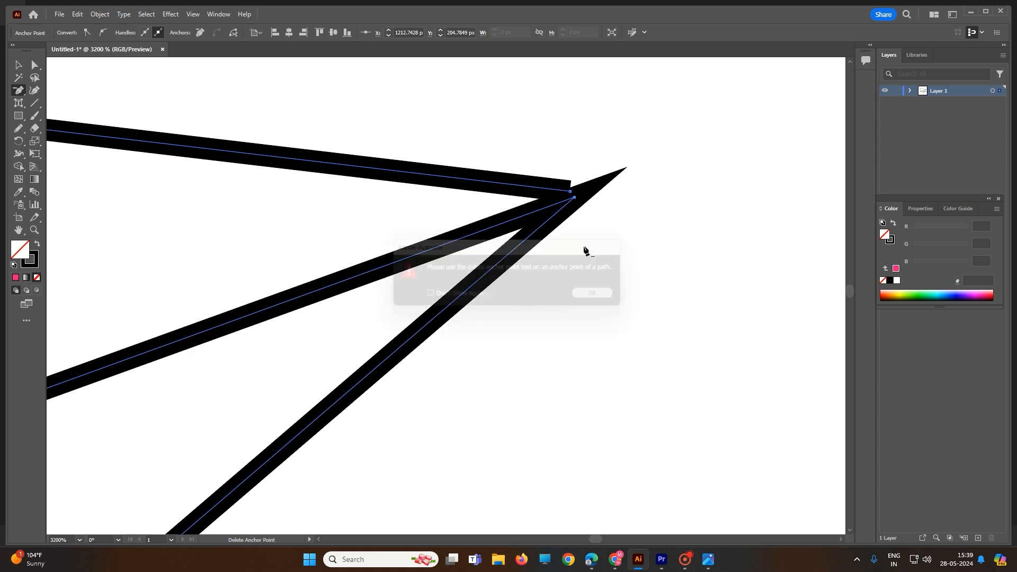
click(575, 199)
key(ctrl+z)
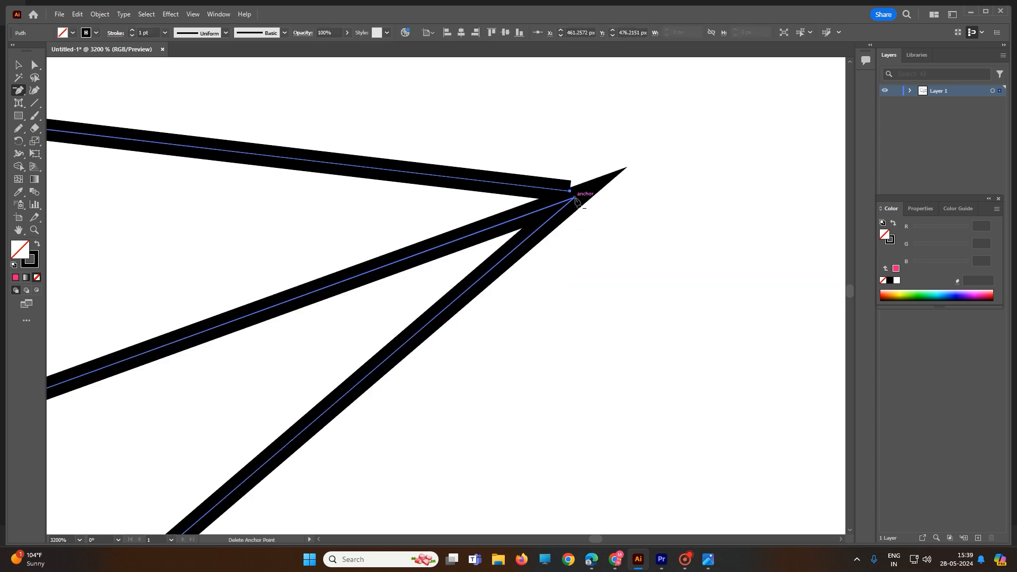
- Round the path's corners to a radius of about 7.25 px and shift the path slightly left on the artboard
scroll(585, 223, down, 3)
scroll(586, 222, down, 11)
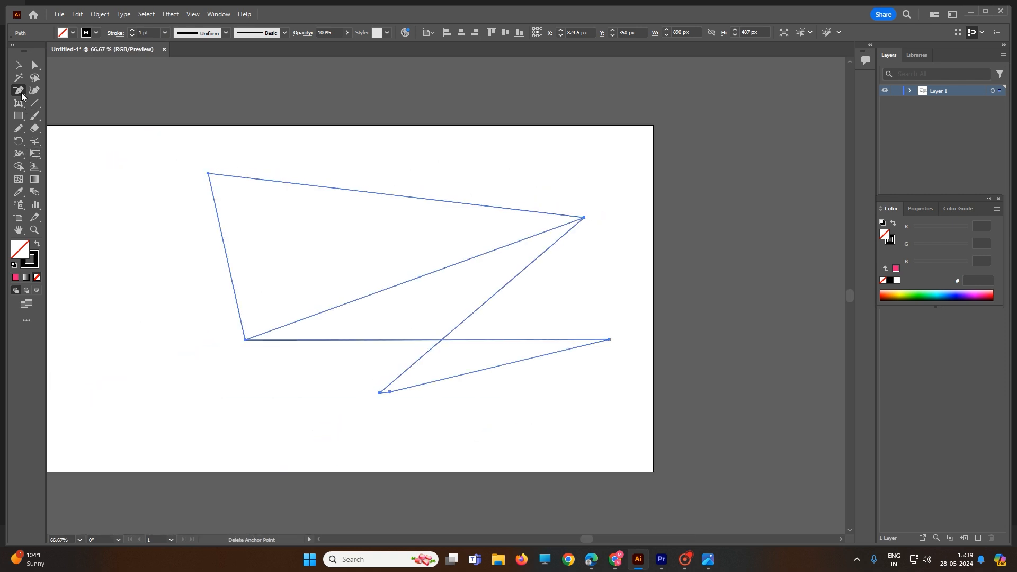
click(35, 68)
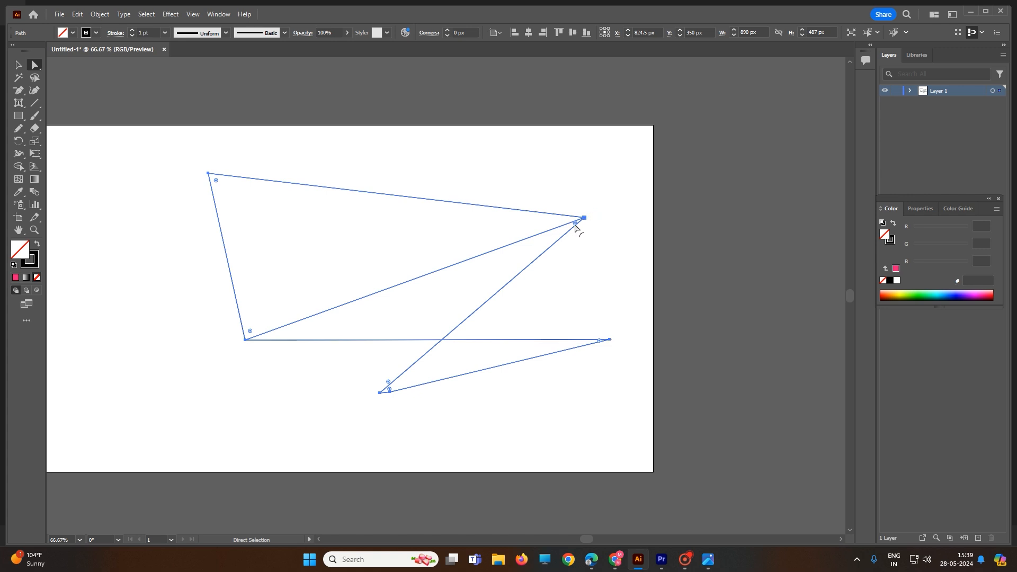
drag(576, 223, 550, 218)
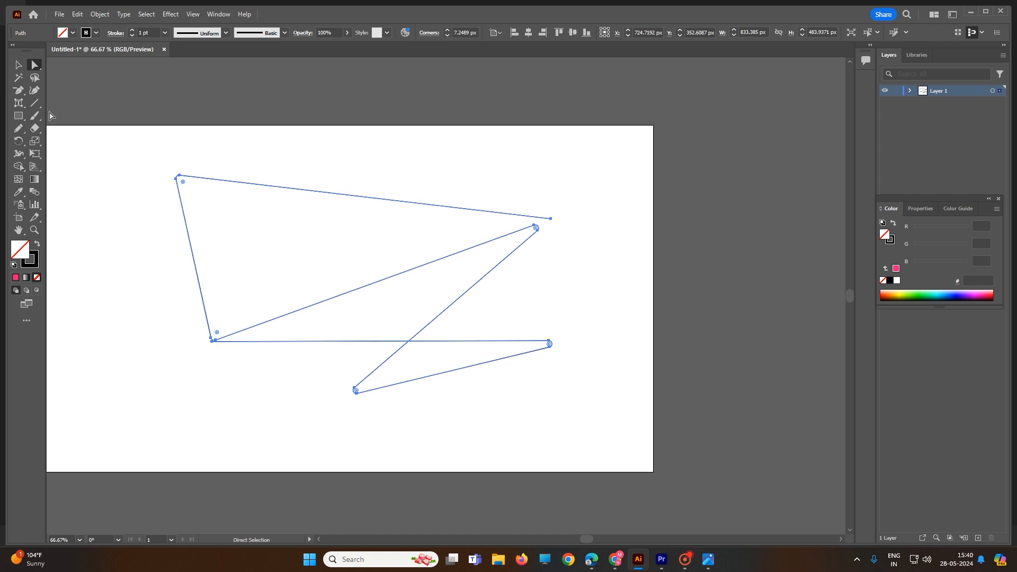
- Extend the upper line's open end with short curved Pen tool segments and deselect the path
click(17, 66)
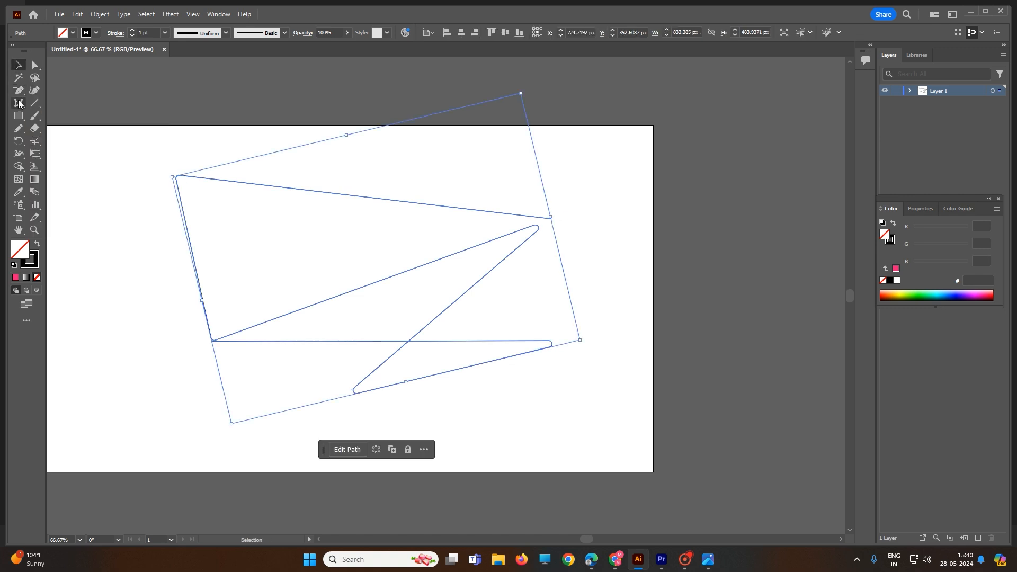
key(minus)
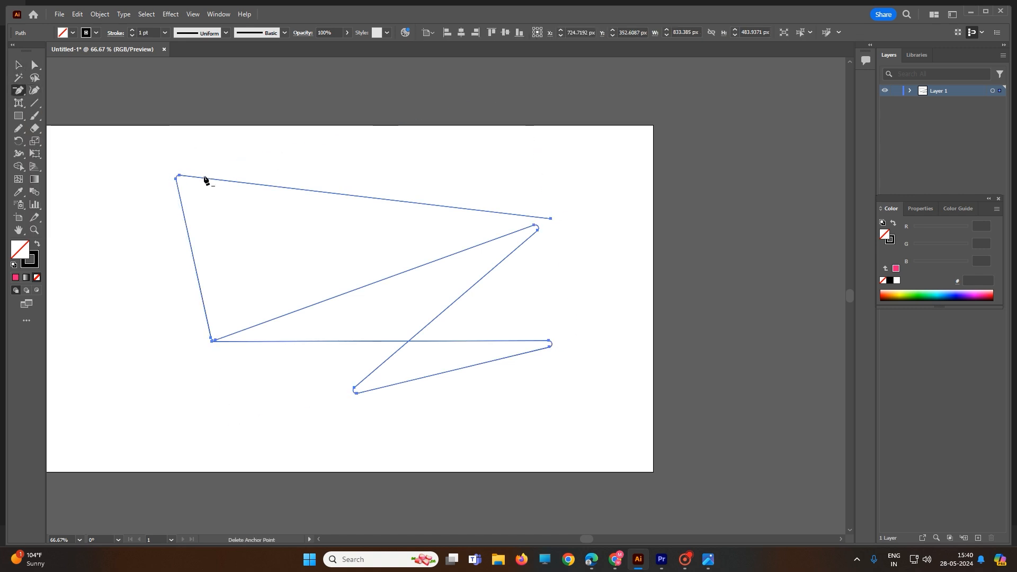
click(19, 90)
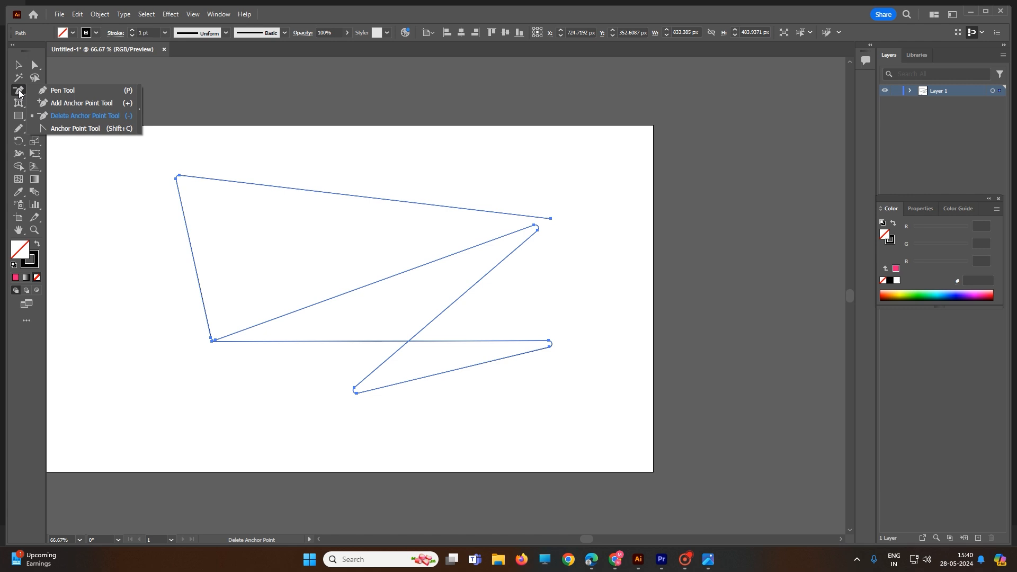
click(59, 92)
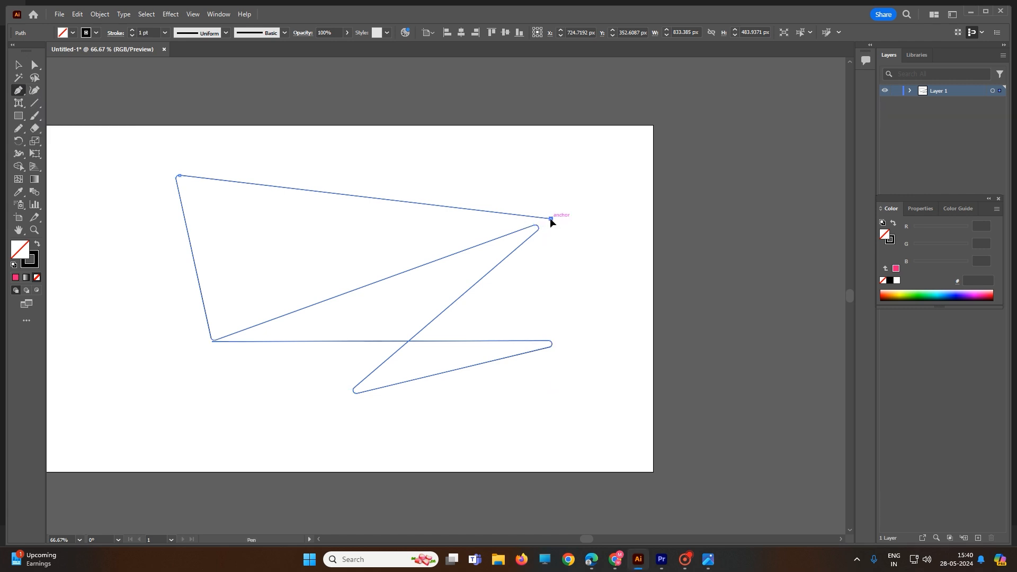
click(550, 218)
drag(539, 226, 539, 226)
click(563, 226)
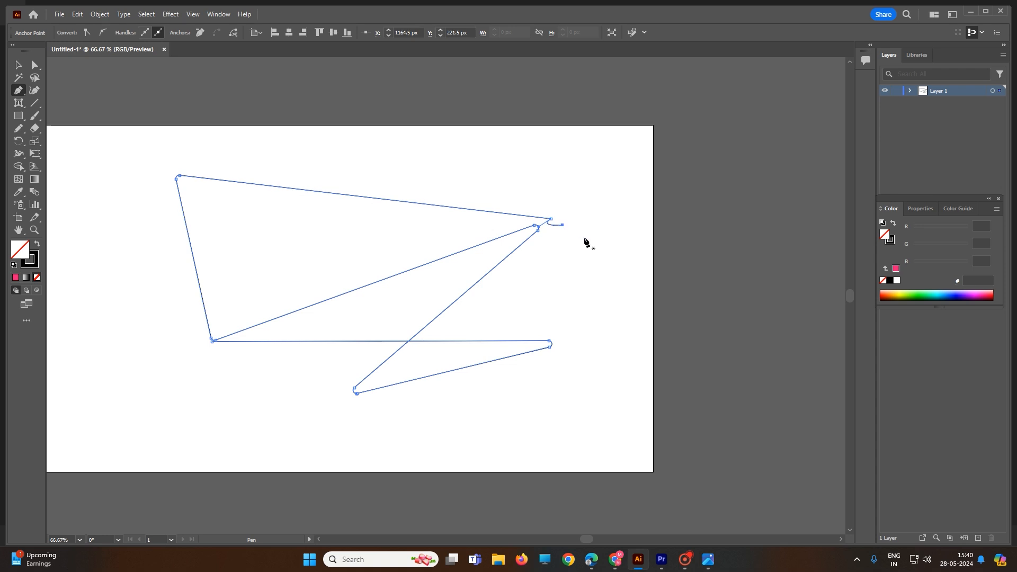
key(Escape)
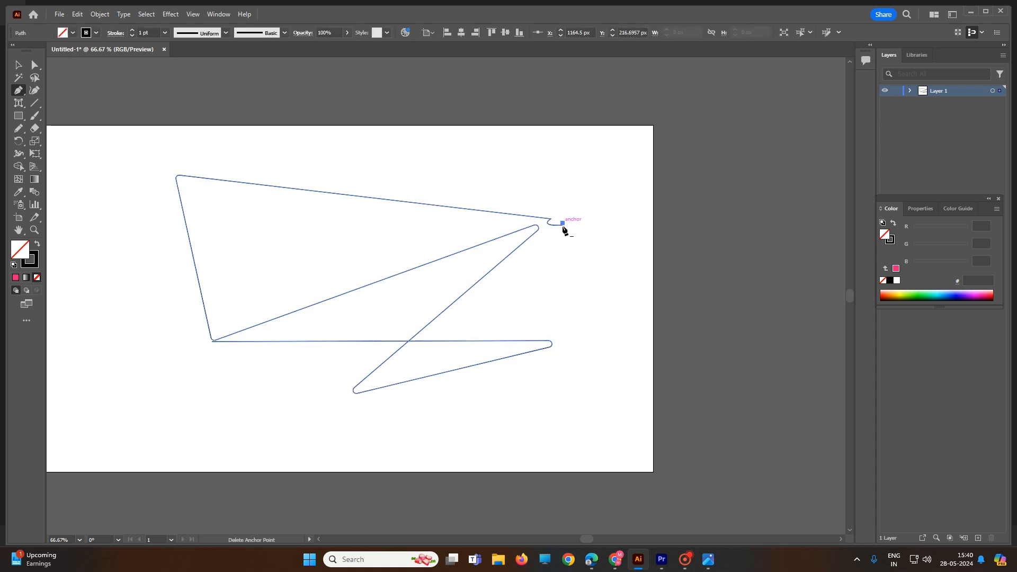
key(ctrl+shift+a)
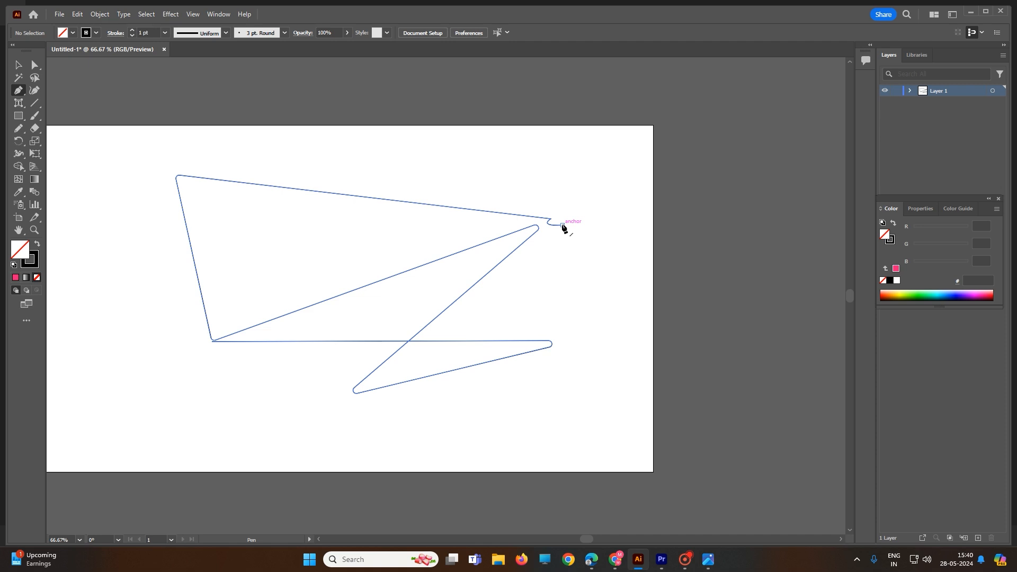
- Delete the anchor points of the curved extension, the upper line's end and its rounded start at the upper-left corner
right_click(562, 227)
right_click(17, 91)
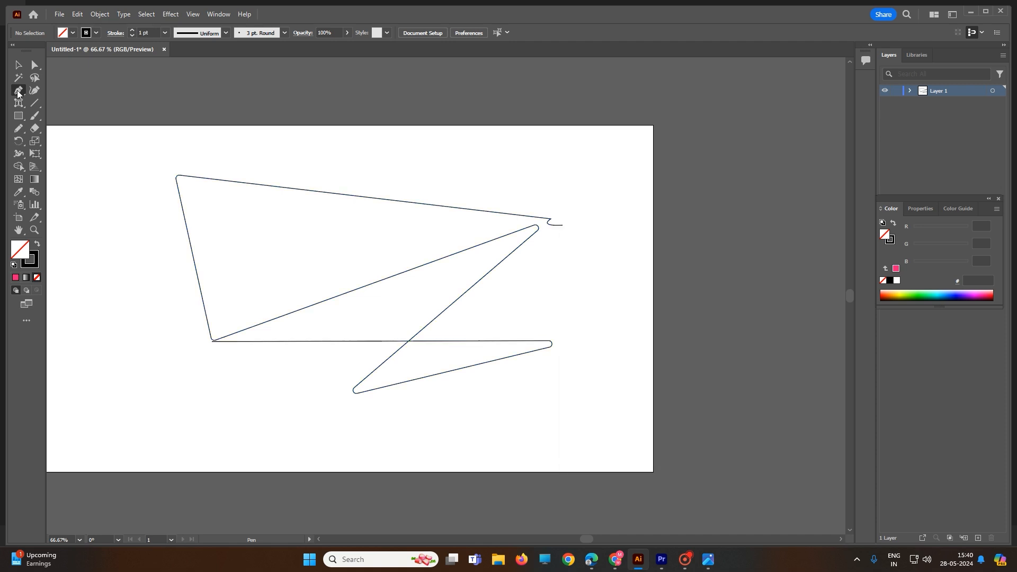
click(64, 115)
click(561, 226)
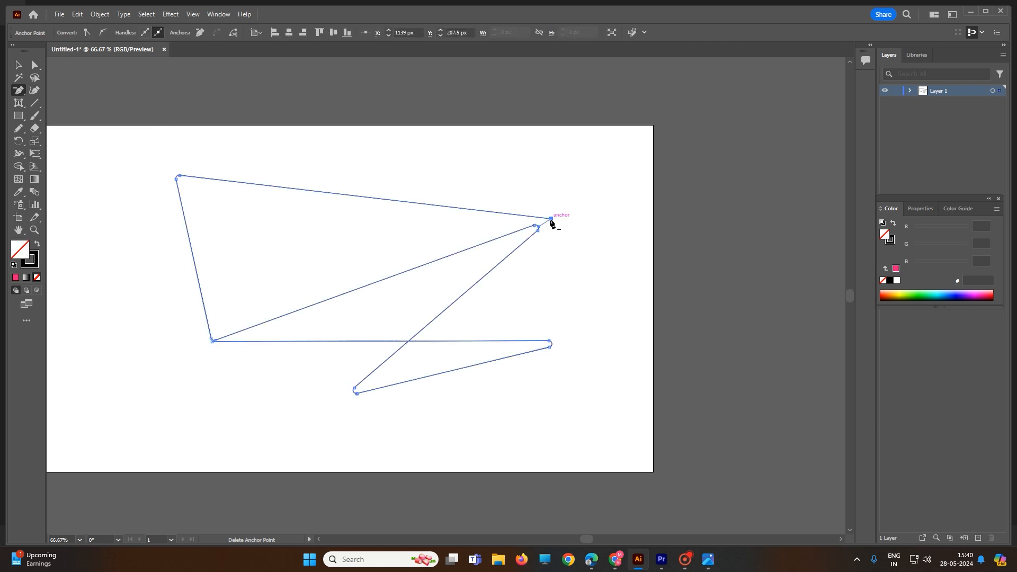
click(551, 218)
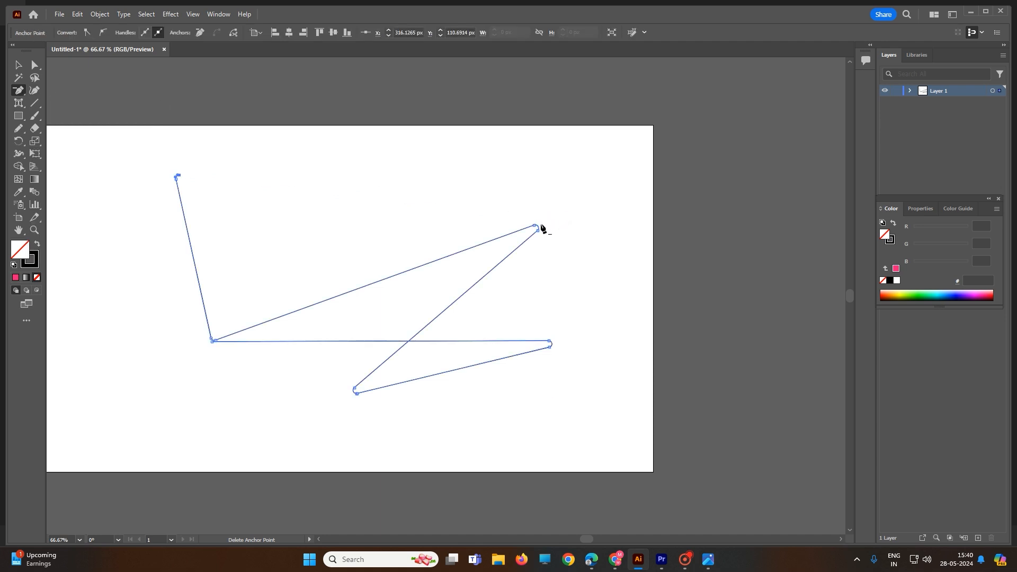
click(177, 175)
click(176, 177)
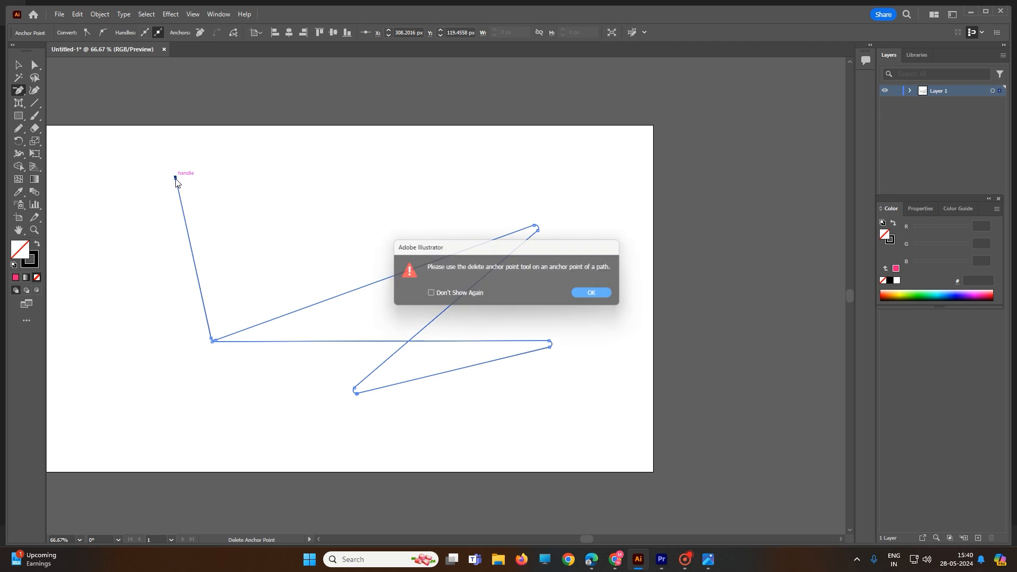
click(597, 295)
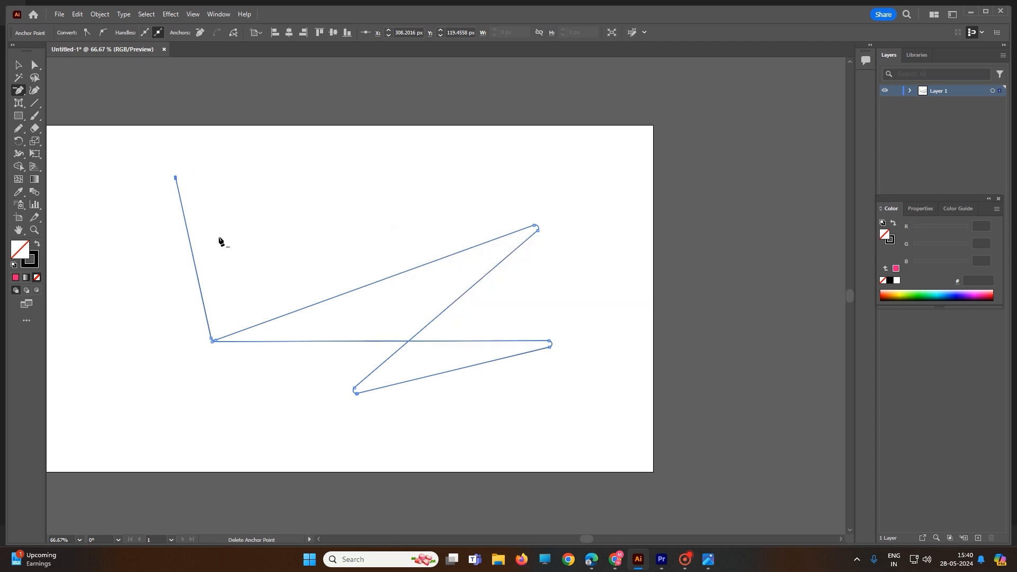
- Delete the anchor points of the steep upper-left line and the short curve left at the upper diagonal's lower end
click(175, 178)
scroll(211, 348, up, 3)
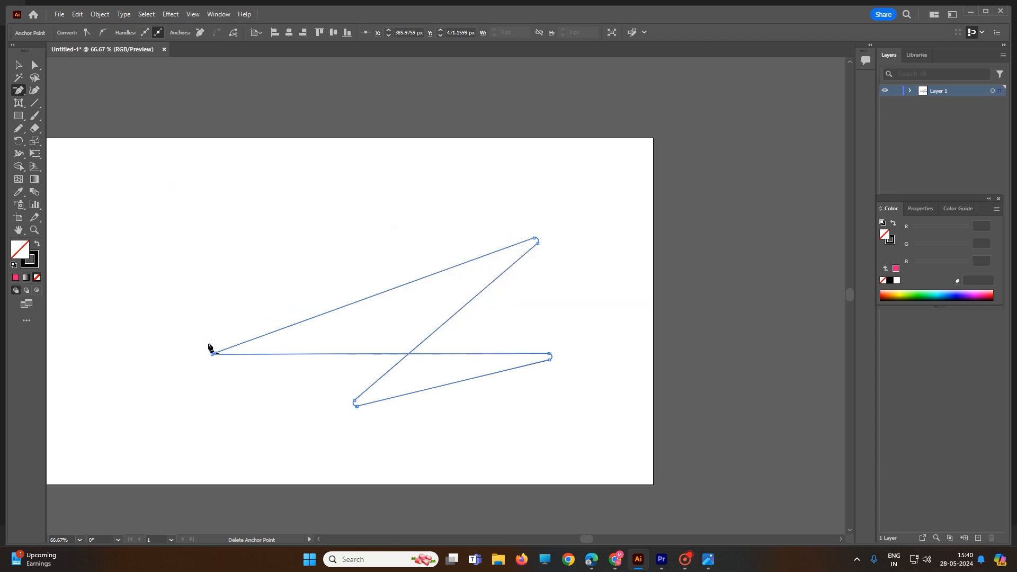
scroll(171, 403, up, 4)
scroll(325, 306, up, 2)
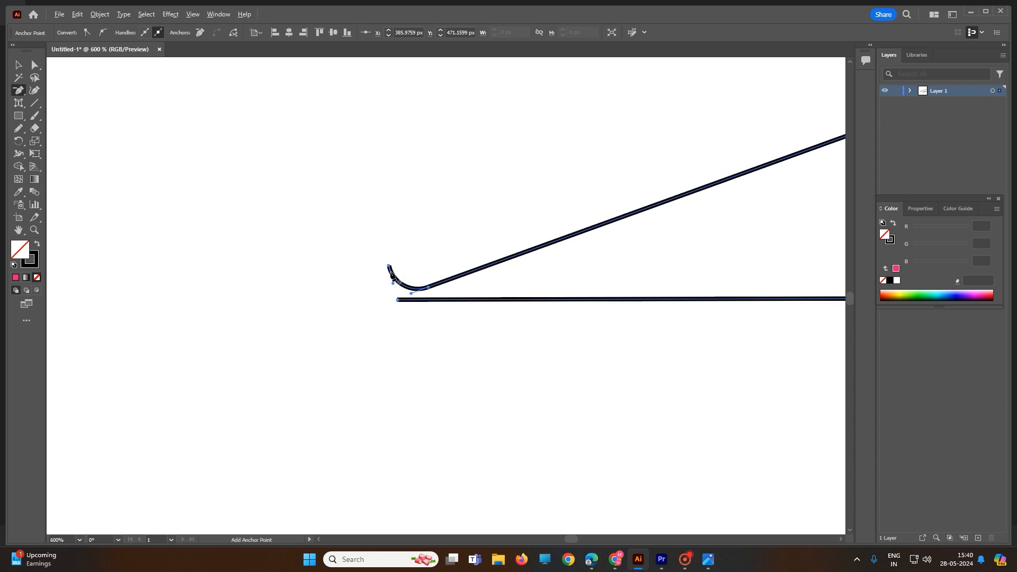
click(355, 282)
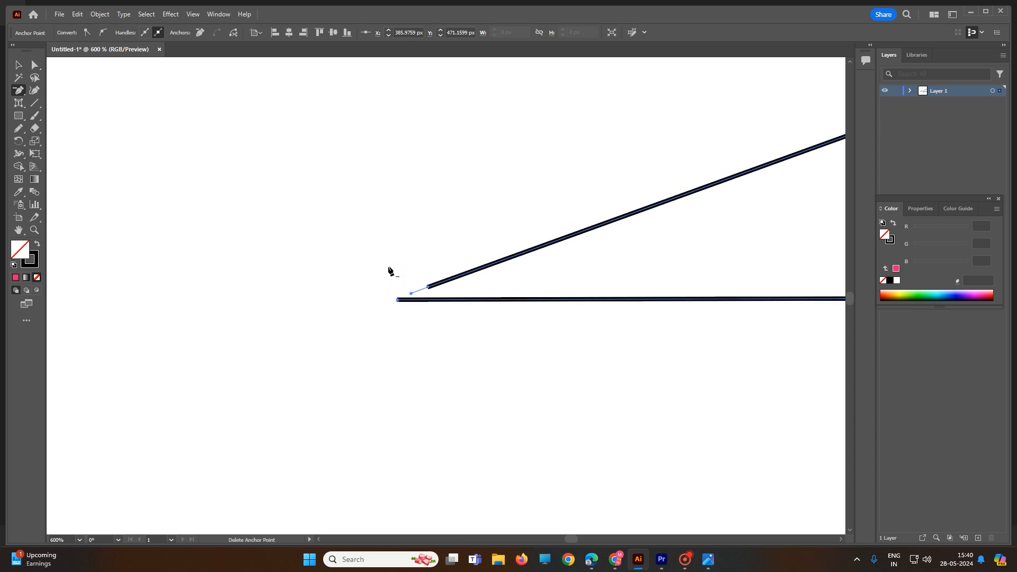
- Try to delete the two facing end anchor points at the path's open left corner, and undo both deletions
click(427, 287)
click(398, 300)
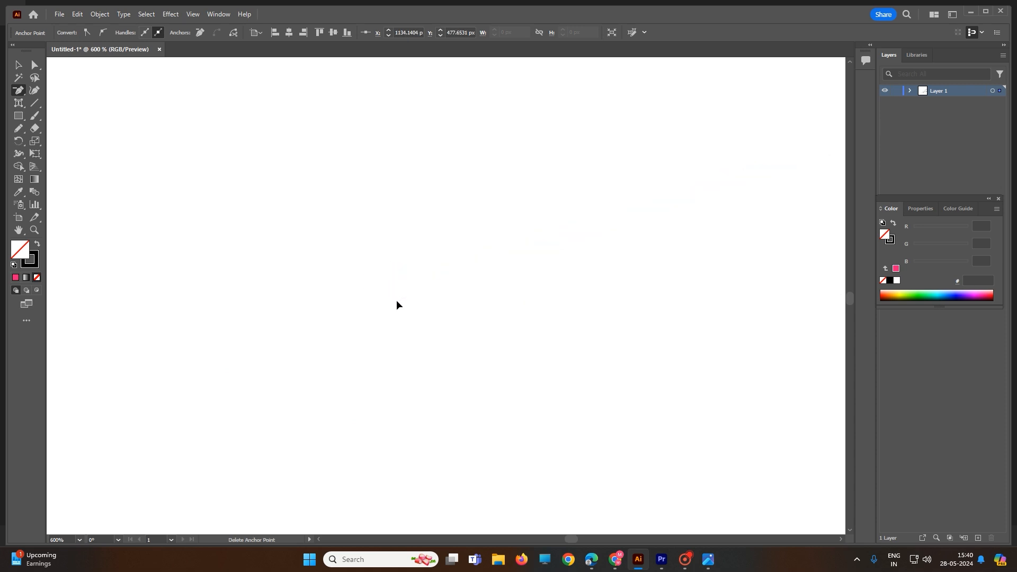
key(ctrl+z)
key(ctrl+z)
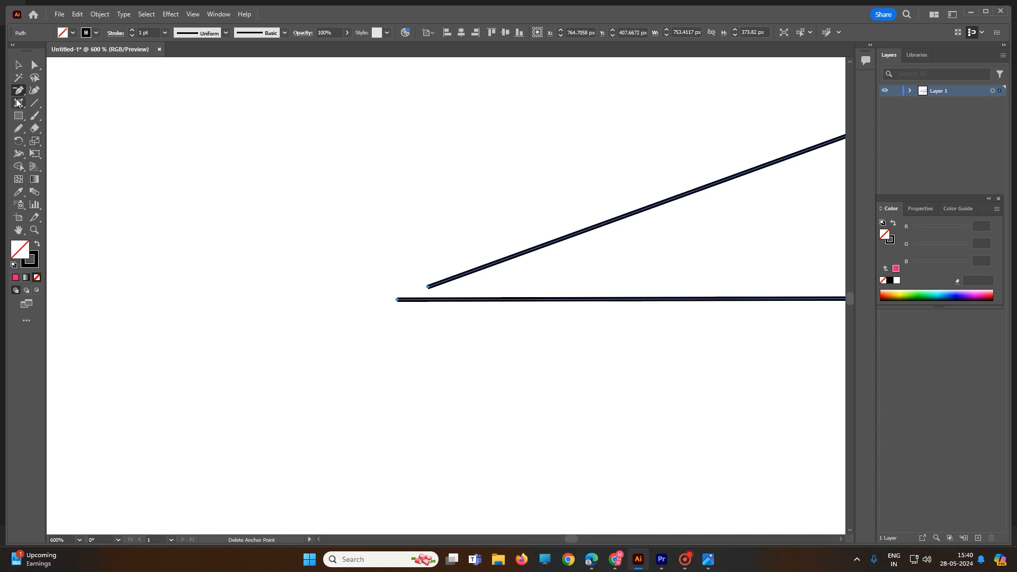
- Close the path's left corner by joining the upper diagonal's end to the horizontal line's end with the Pen tool, and deselect the path
drag(19, 90, 53, 91)
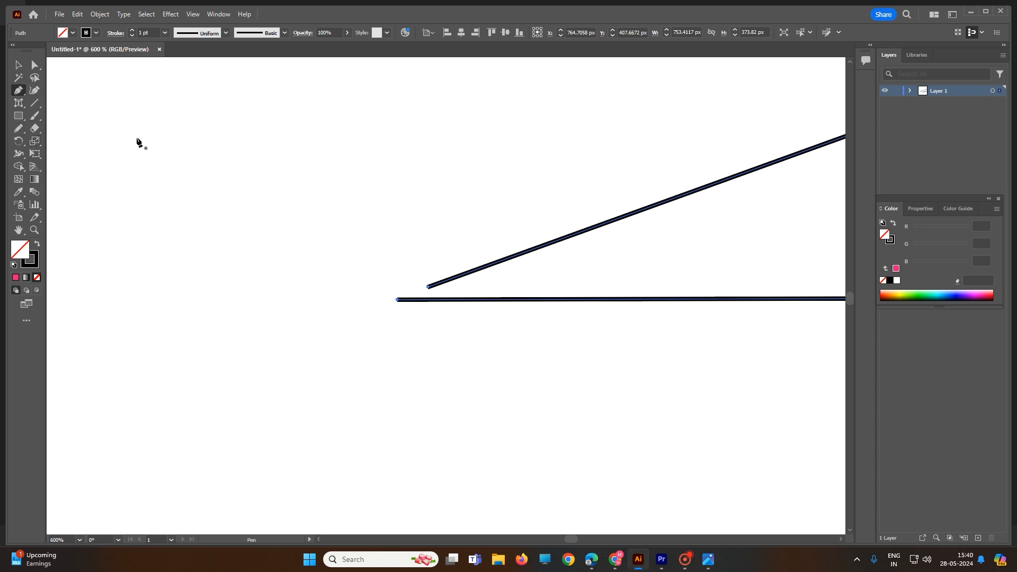
click(428, 287)
click(398, 300)
click(20, 67)
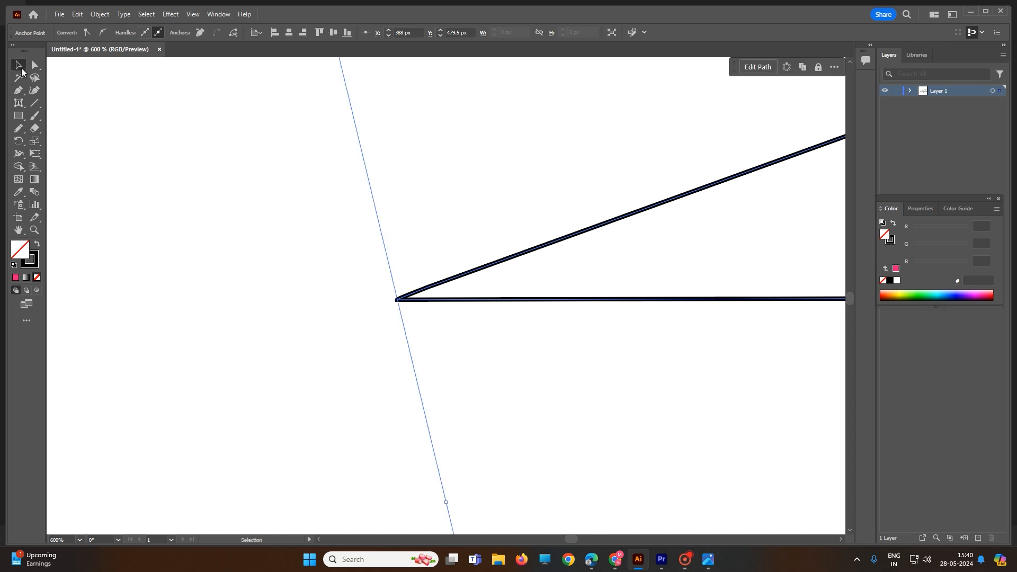
click(313, 196)
scroll(364, 244, down, 4)
scroll(371, 245, down, 10)
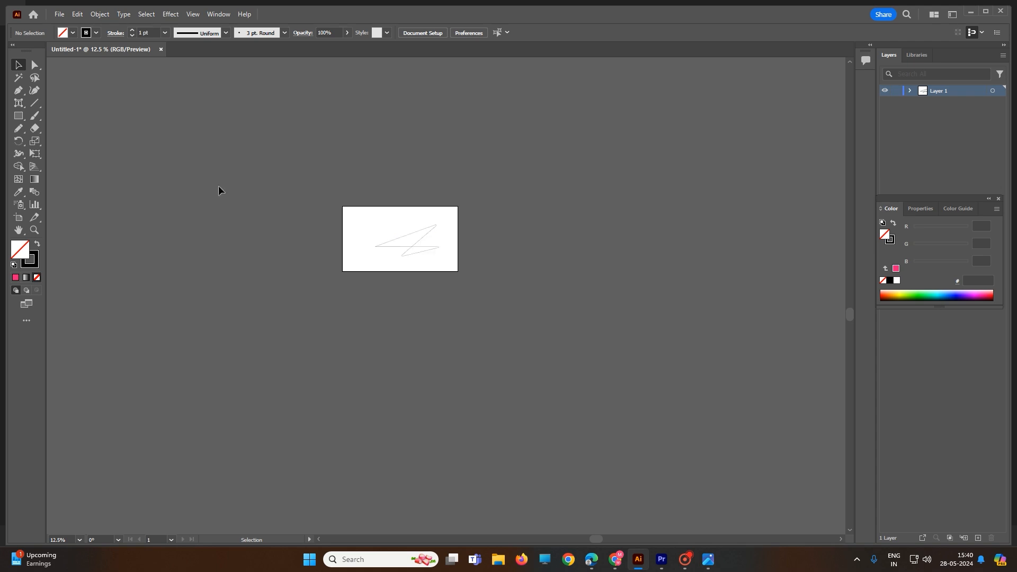
- Draw an arc about 523 × 294 px with the Arc tool, running from above the artboard onto its upper part
click(37, 104)
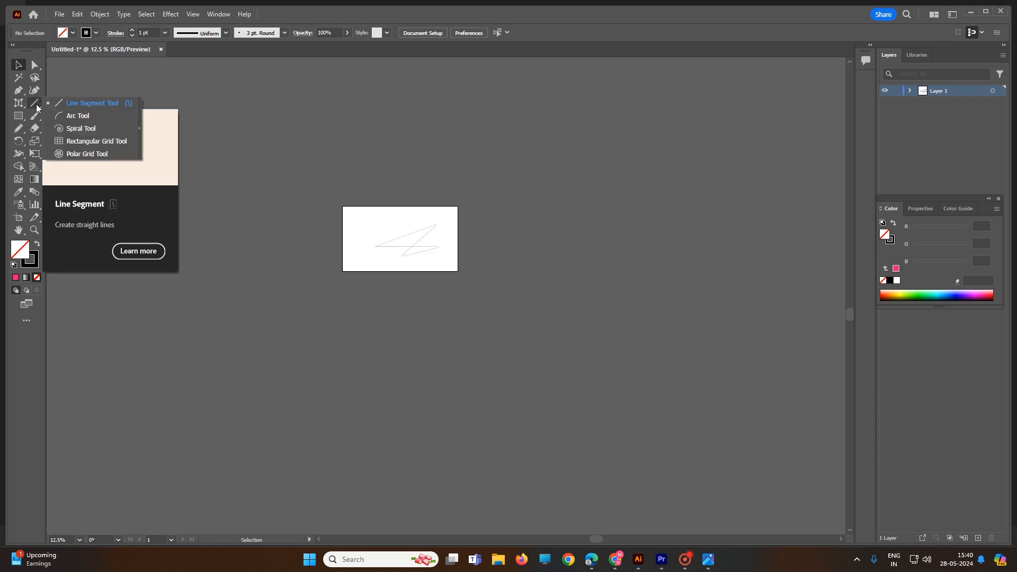
click(78, 116)
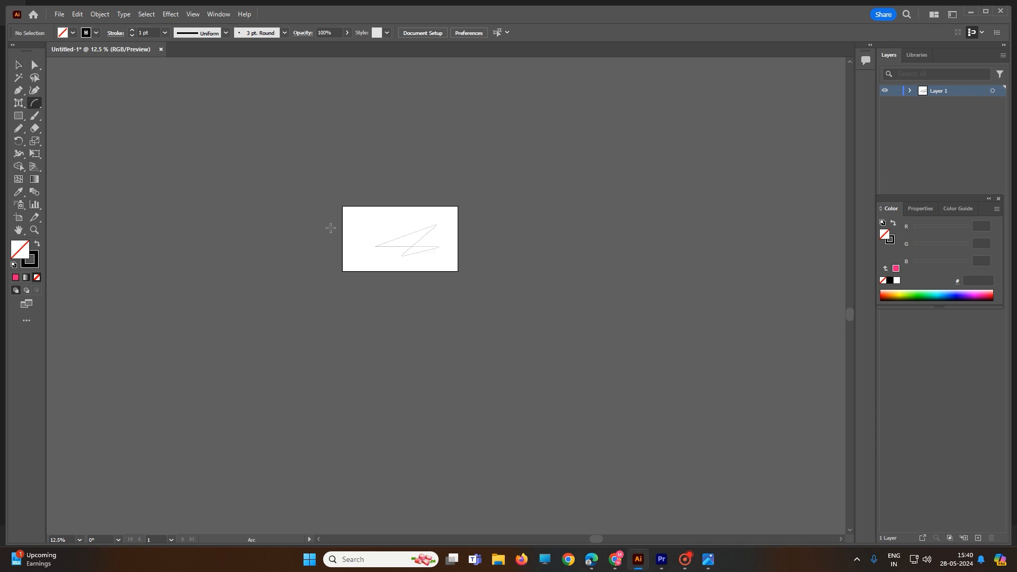
drag(394, 189, 440, 214)
- Place a second arc of 523 × 294 px with the Open type, starting at the artboard's right edge
click(457, 229)
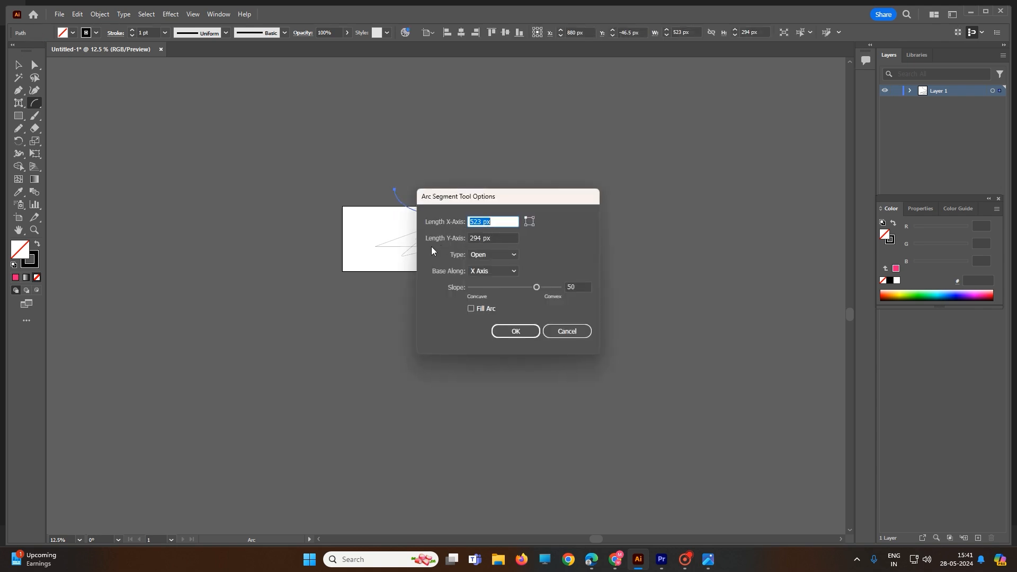
click(490, 259)
click(493, 256)
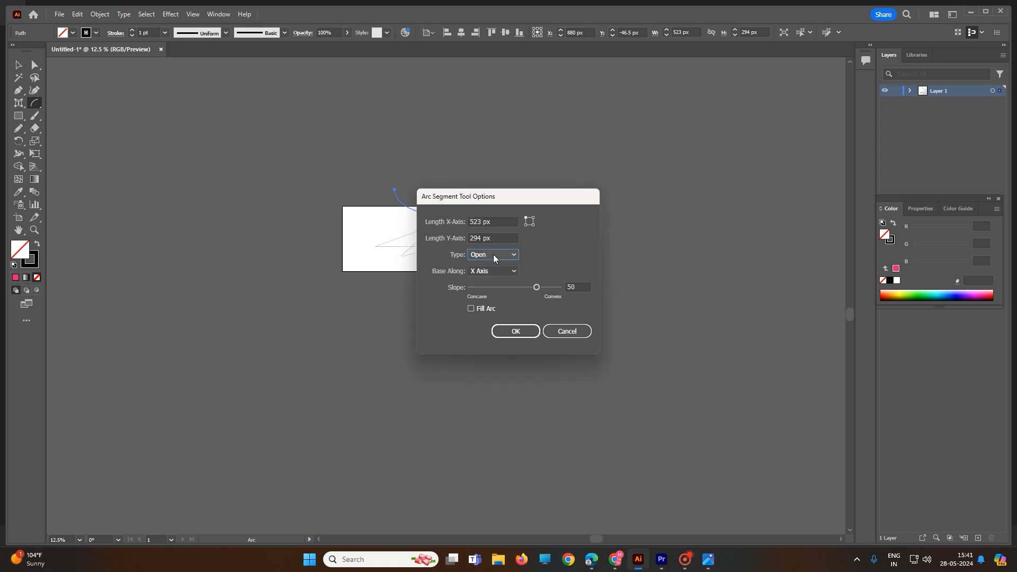
click(494, 257)
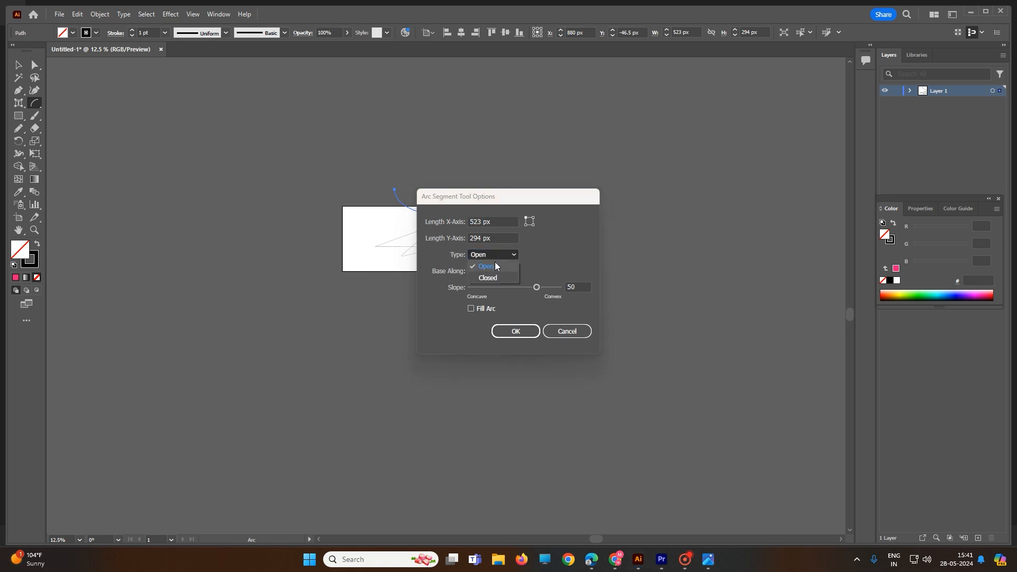
click(495, 265)
click(529, 332)
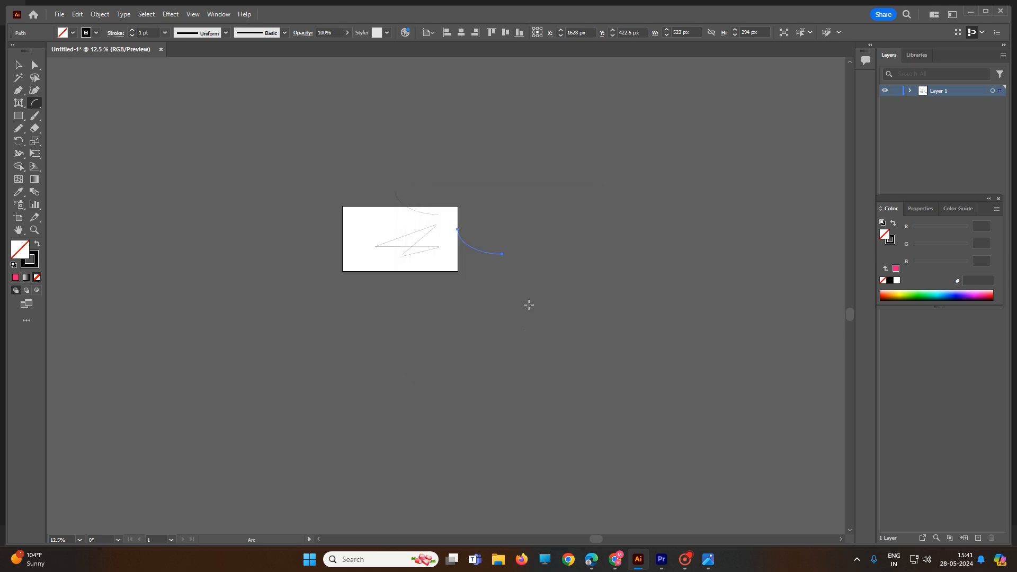
- Draw an open arc about 652 × 357 px beside the artboard and add a Closed type arc of the same size next to it
drag(509, 219, 564, 248)
click(546, 234)
click(500, 257)
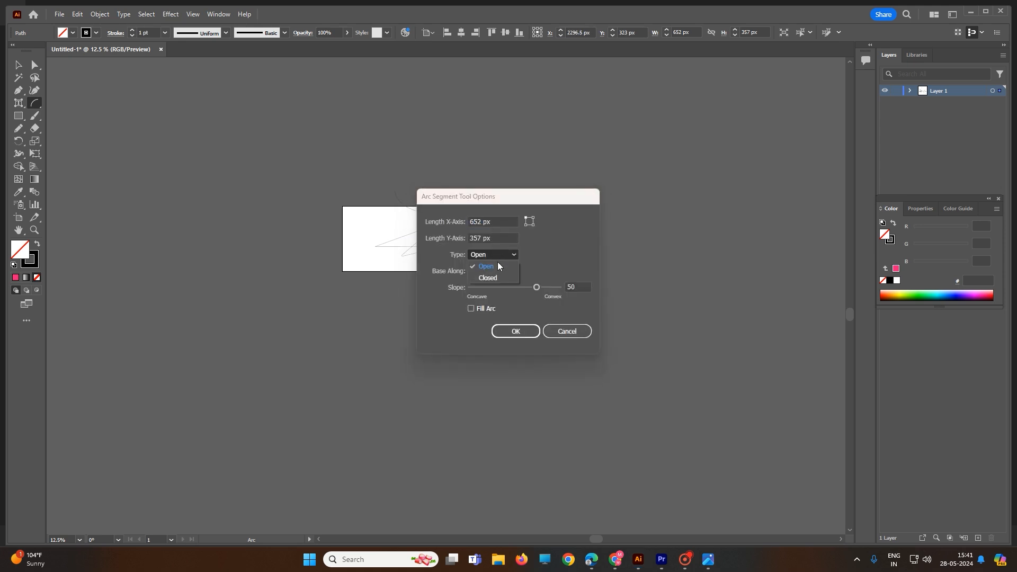
click(496, 278)
click(515, 331)
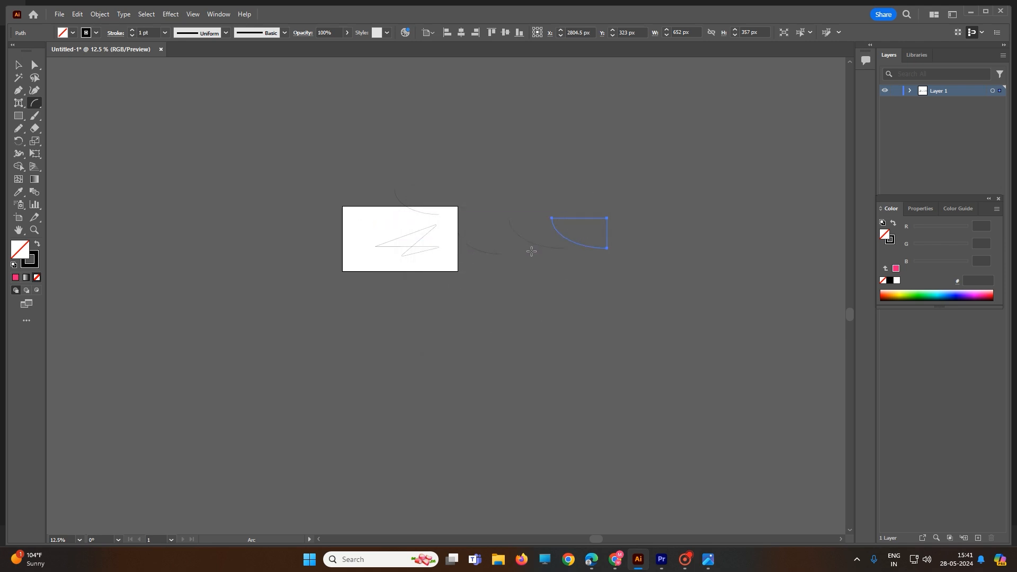
- Draw two closed arcs one below the other on the artboard, left of the zigzag path, the lower one about 256 × 105 px
scroll(339, 272, up, 3)
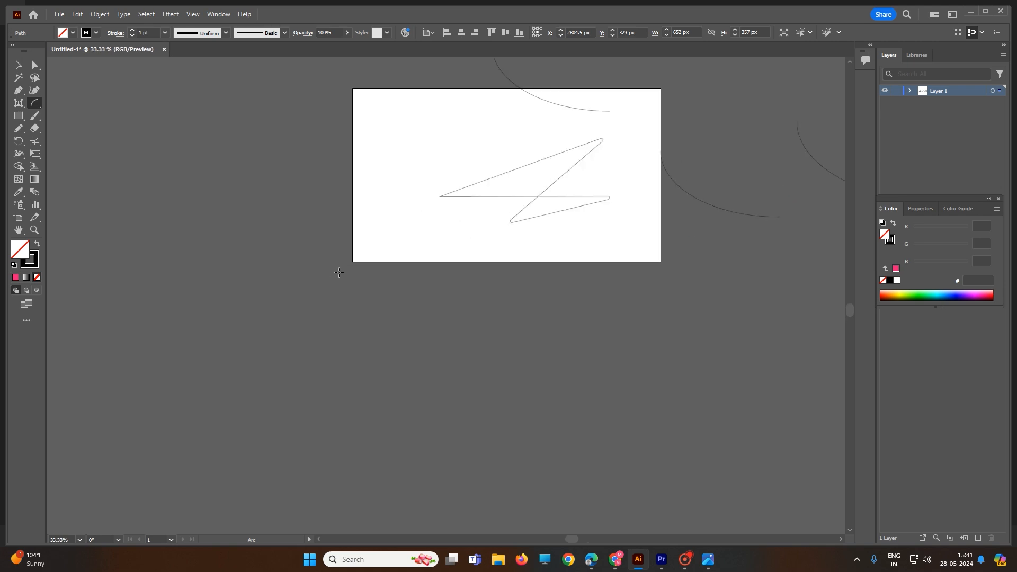
drag(384, 124, 444, 180)
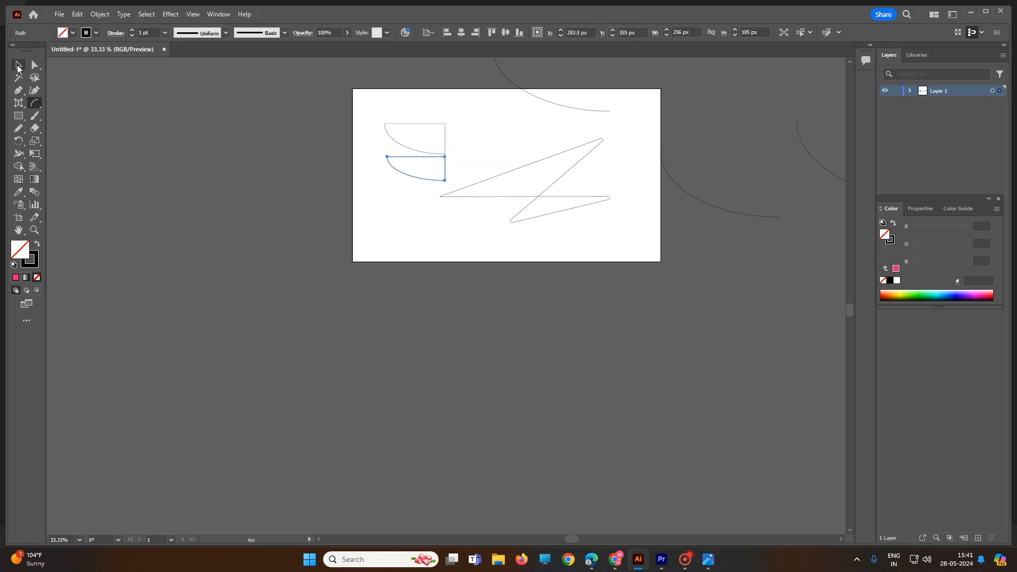
- Turn the lower closed arc around about its centre so that its curved side faces the upper right
click(18, 66)
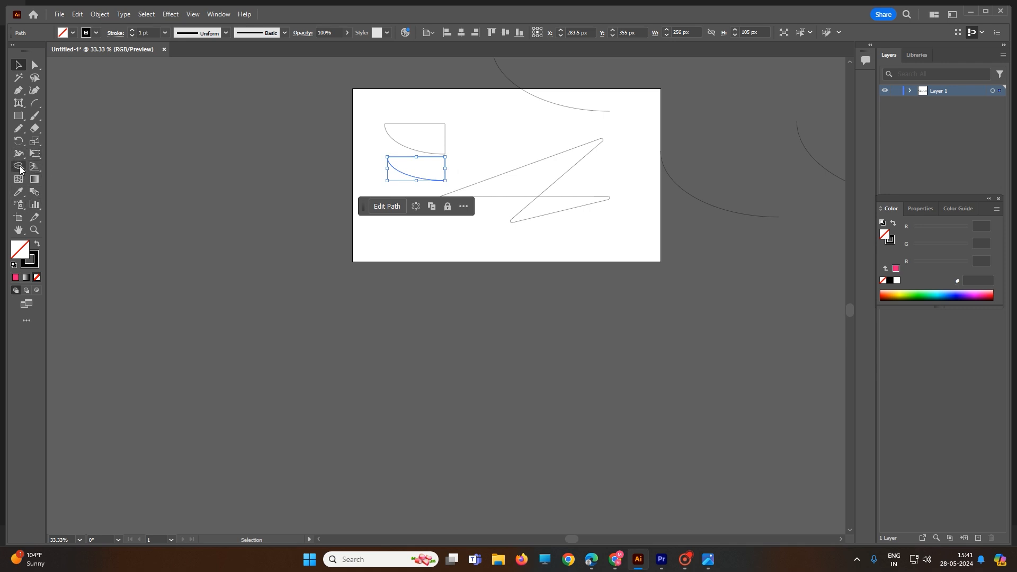
click(18, 143)
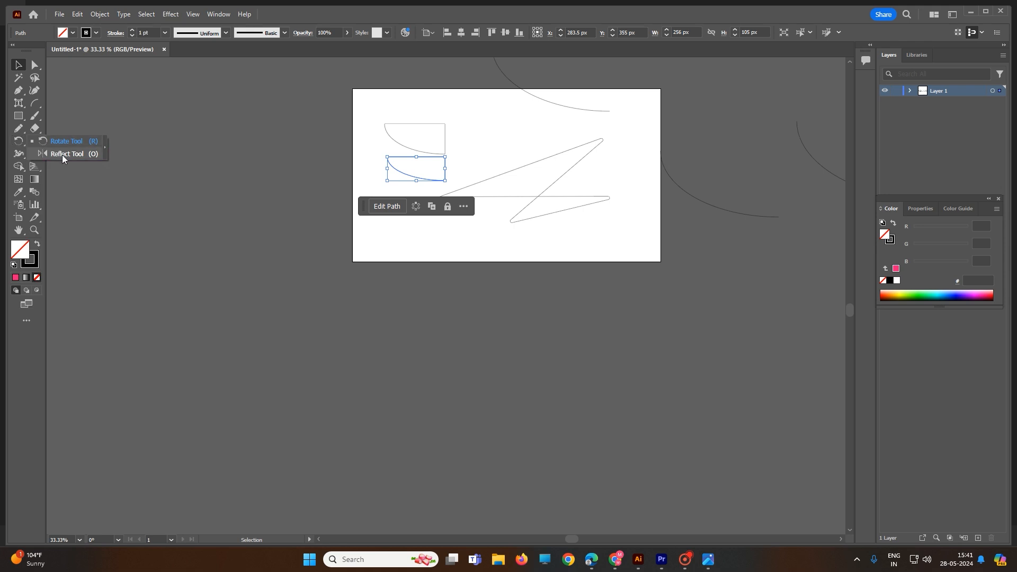
click(62, 154)
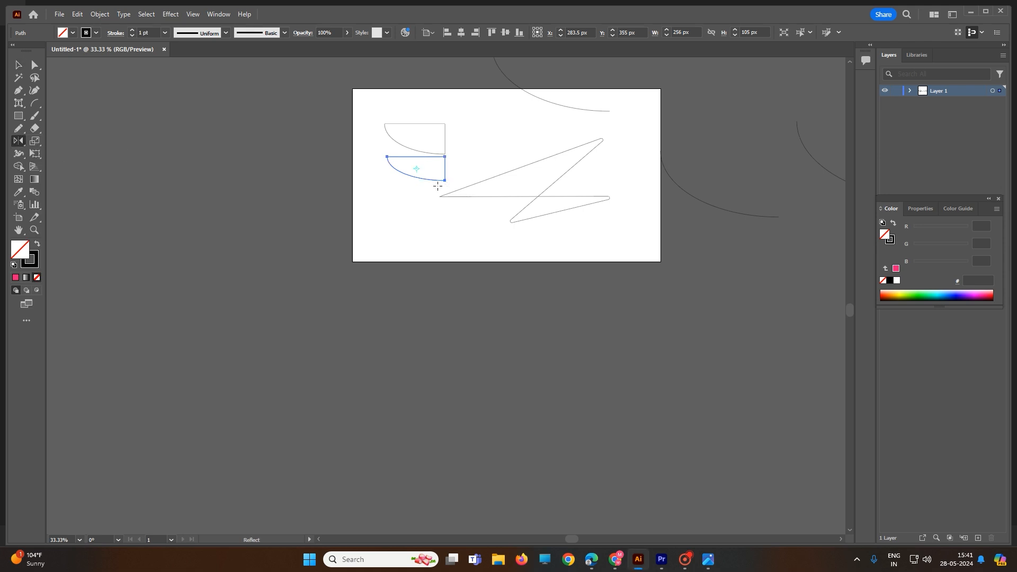
click(18, 65)
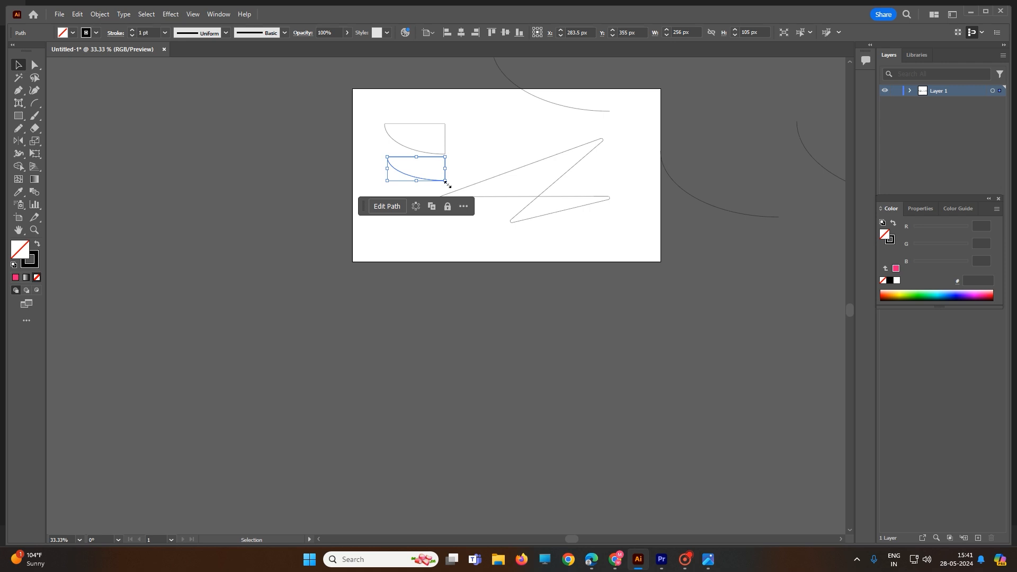
drag(447, 185, 336, 131)
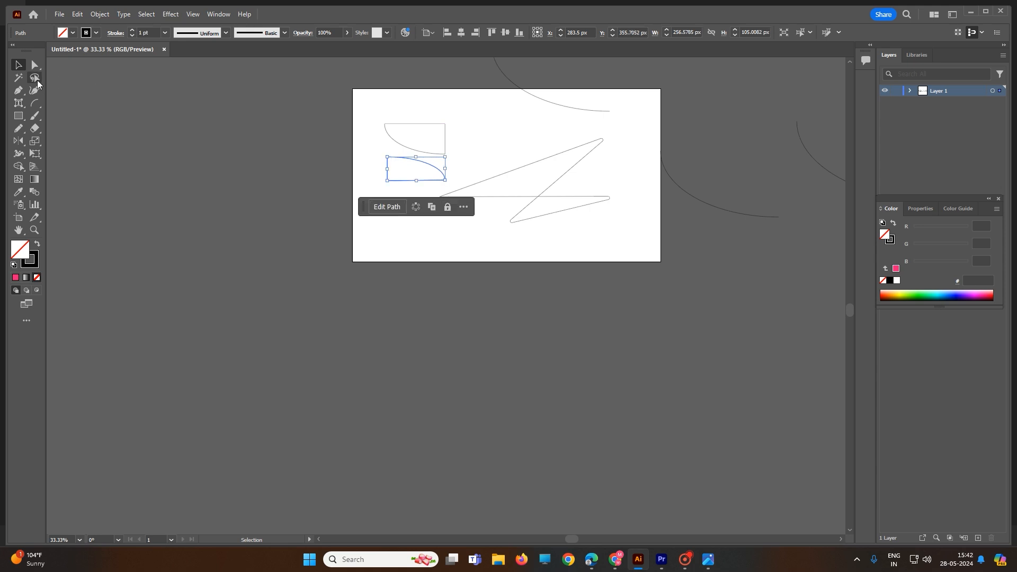
- Draw a closed arc about 288 × 63 px above the zigzag path and a huge closed arc about 6940 × 2864 px across the artboard
click(35, 103)
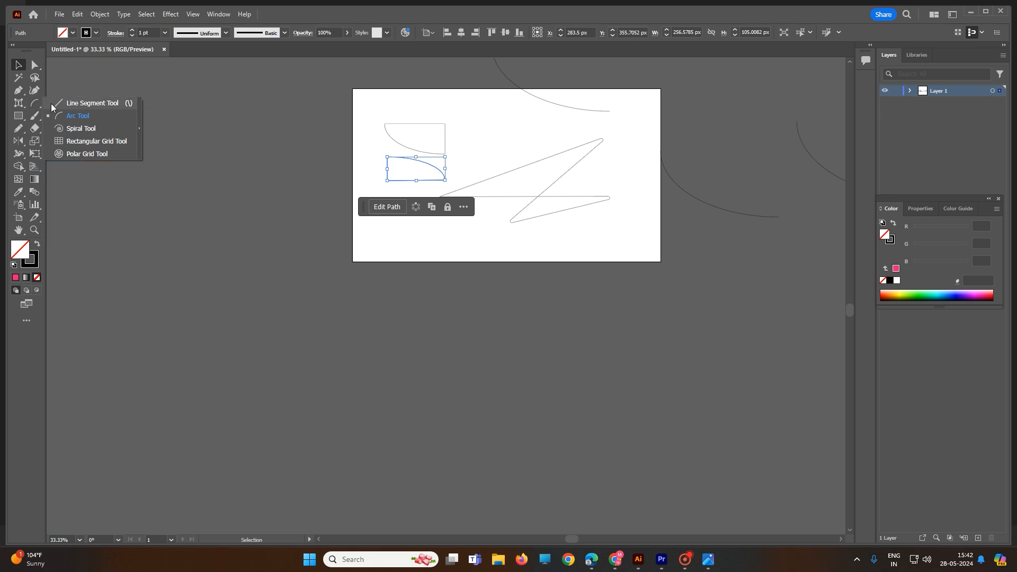
click(78, 115)
drag(485, 132, 551, 117)
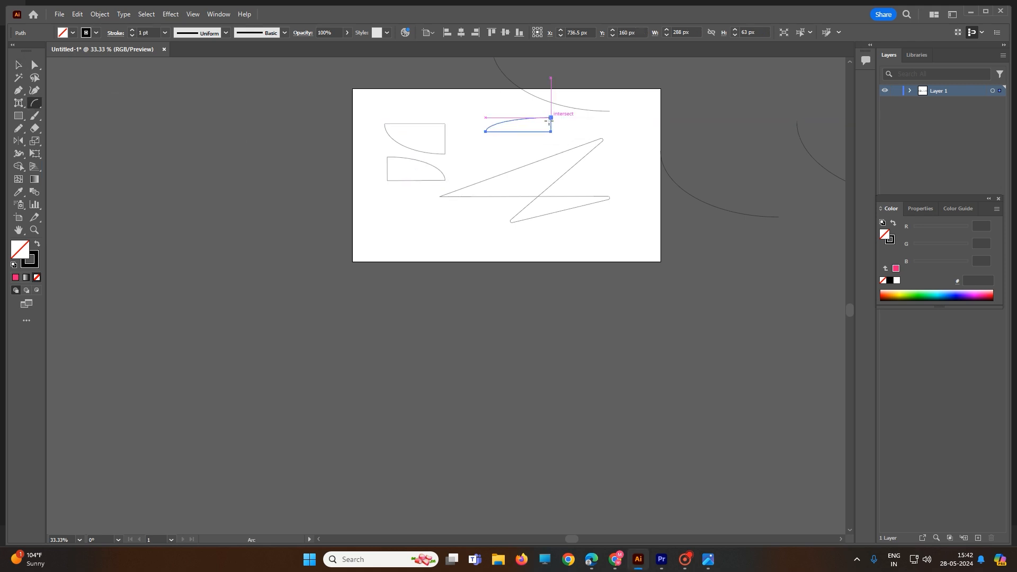
click(485, 156)
click(566, 331)
scroll(436, 243, down, 1)
scroll(477, 233, down, 4)
drag(394, 125, 785, 286)
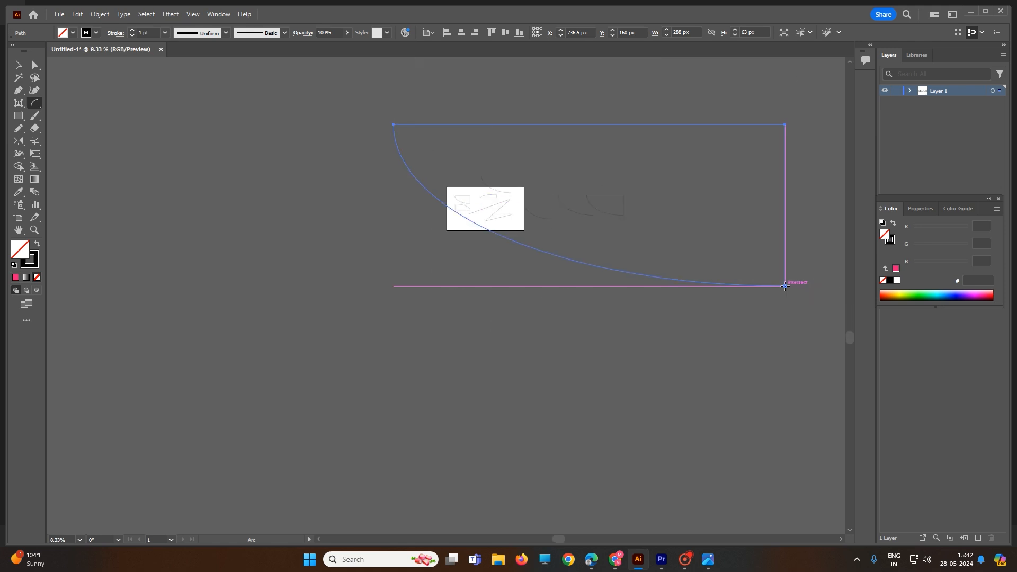
- Select all the artwork on and around the artboard and delete it
click(18, 65)
drag(213, 153, 895, 392)
key(Delete)
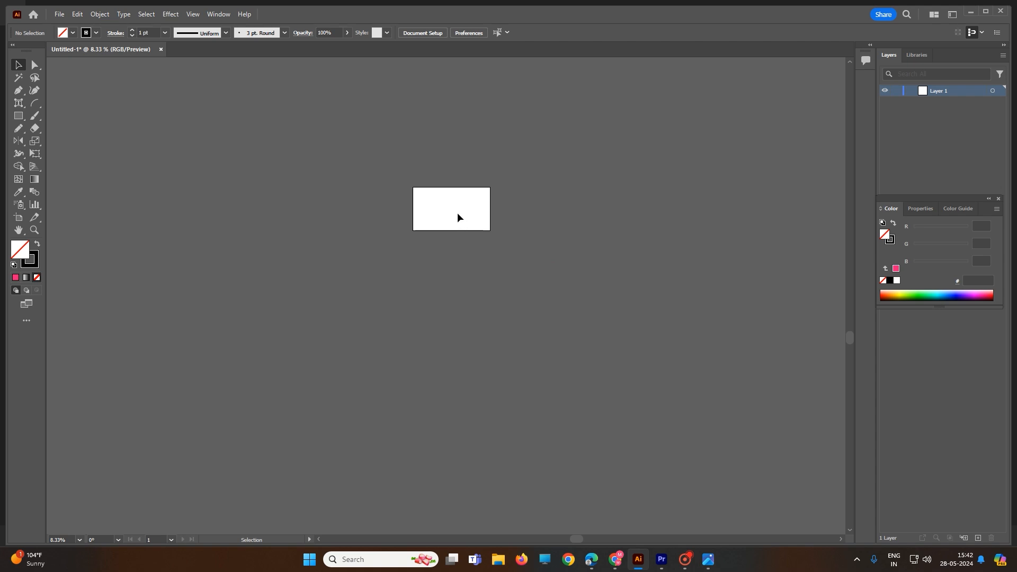
scroll(428, 213, up, 4)
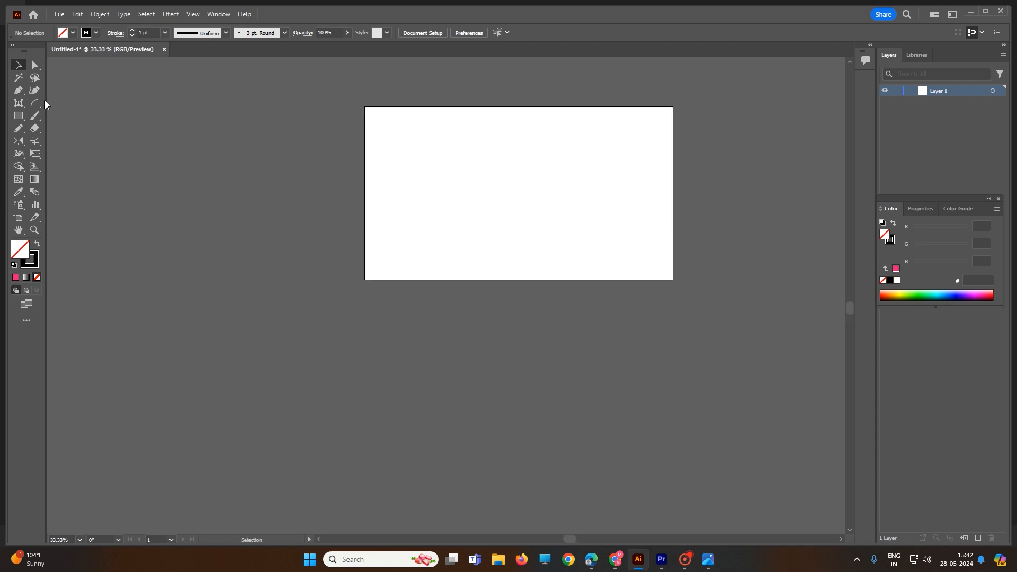
- Place an Open type arc of 6940 × 2864 px with its base along the X axis, starting inside the empty artboard
drag(34, 103, 64, 116)
click(577, 182)
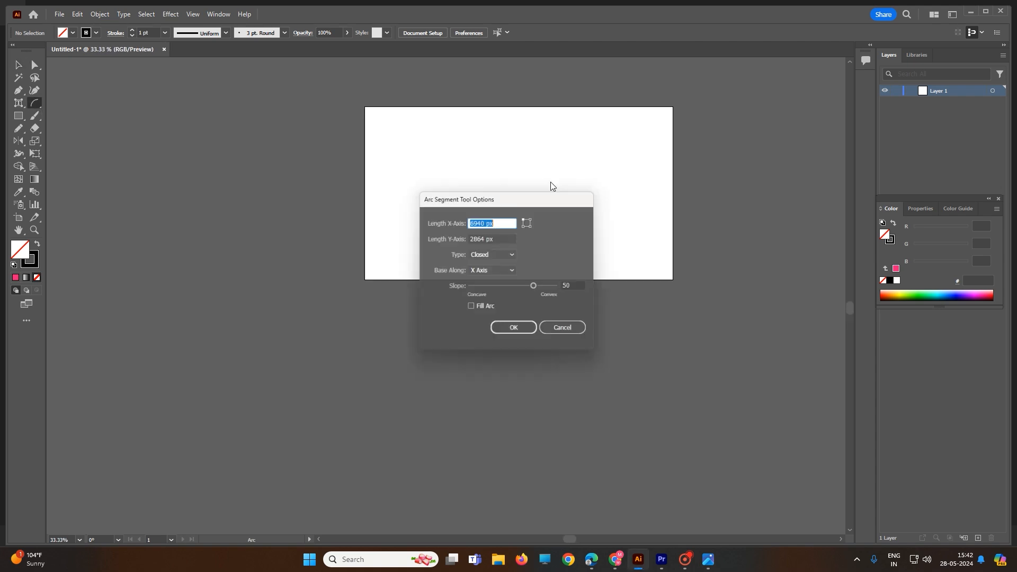
click(492, 256)
click(492, 265)
click(525, 327)
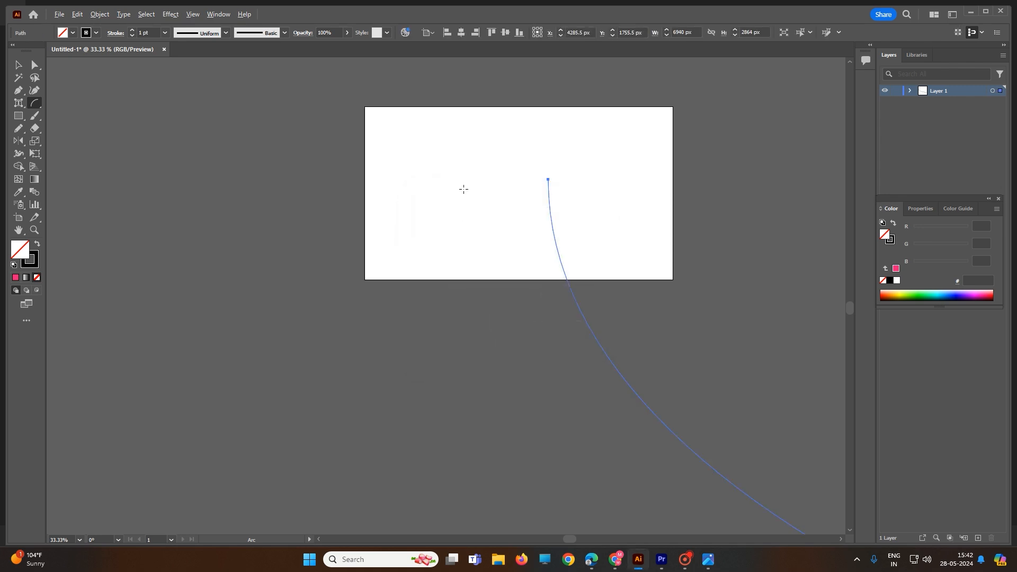
scroll(463, 189, down, 7)
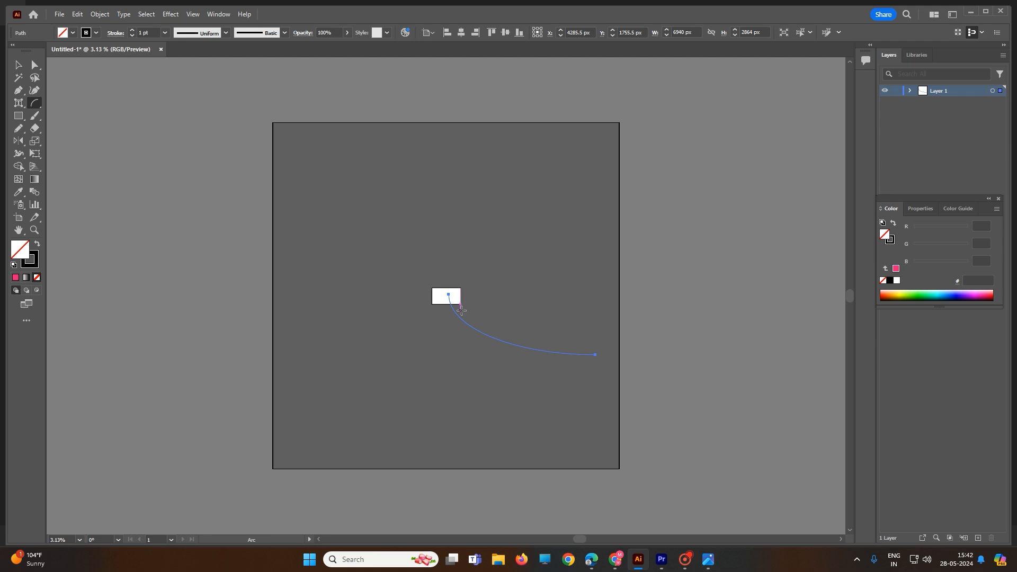
- Delete the oversized open arc that extends beyond the artboard
right_click(41, 104)
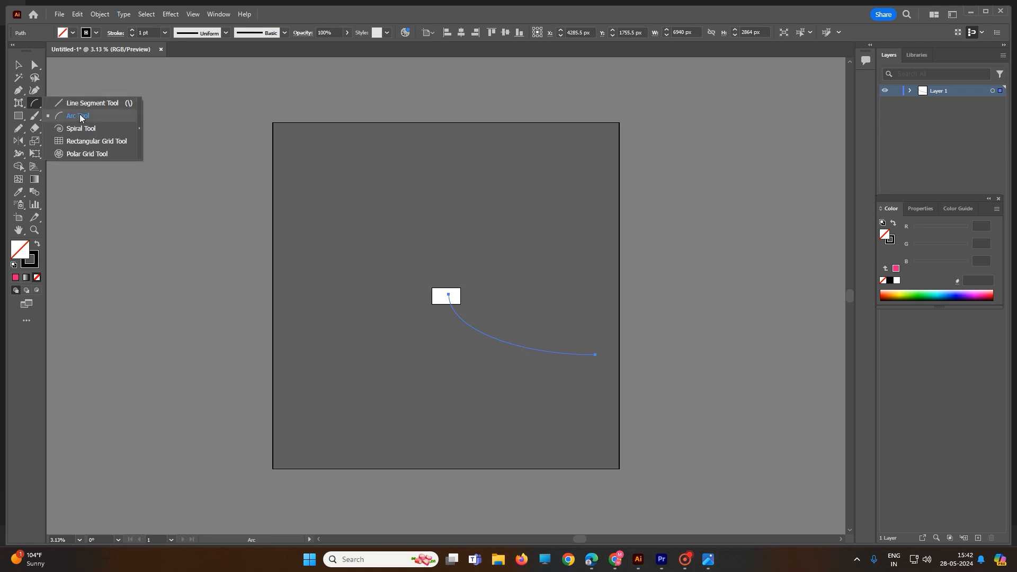
click(81, 116)
click(19, 66)
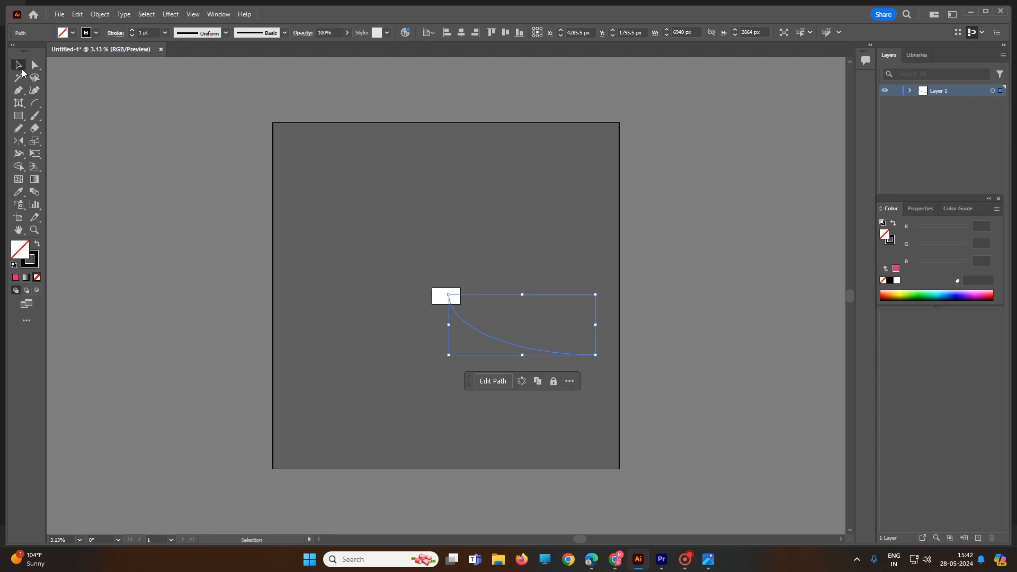
key(Delete)
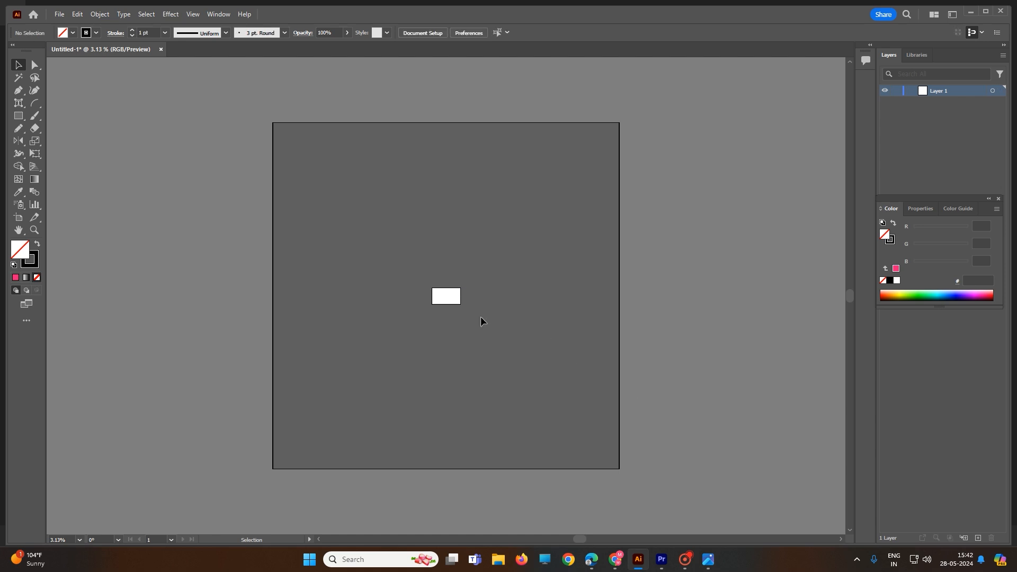
scroll(440, 302, up, 2)
scroll(433, 292, up, 7)
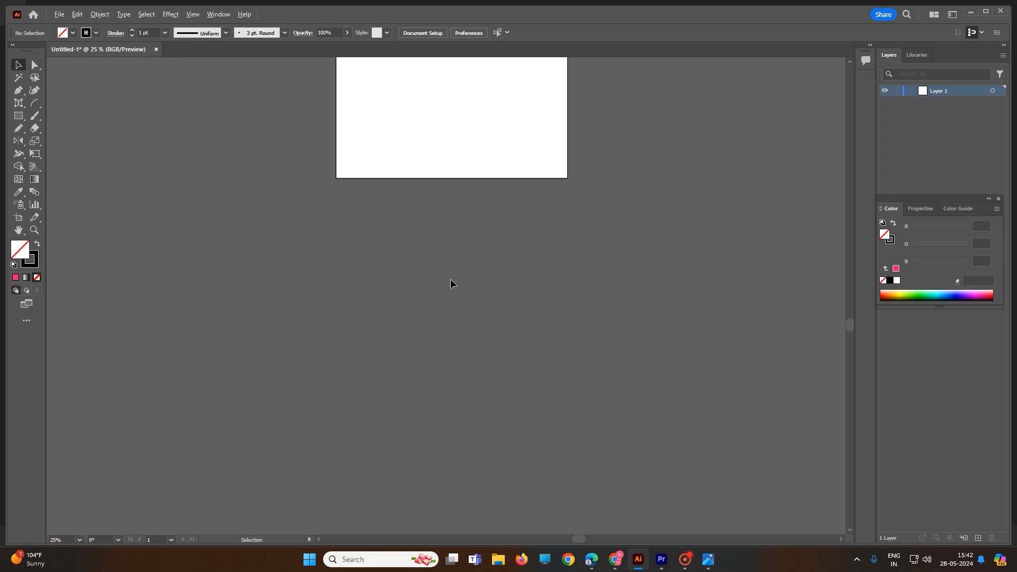
- Place a 200 × 200 px Open arc with slope 18, based along the X axis, in the upper middle of the artboard
scroll(500, 369, down, 3)
scroll(433, 318, up, 6)
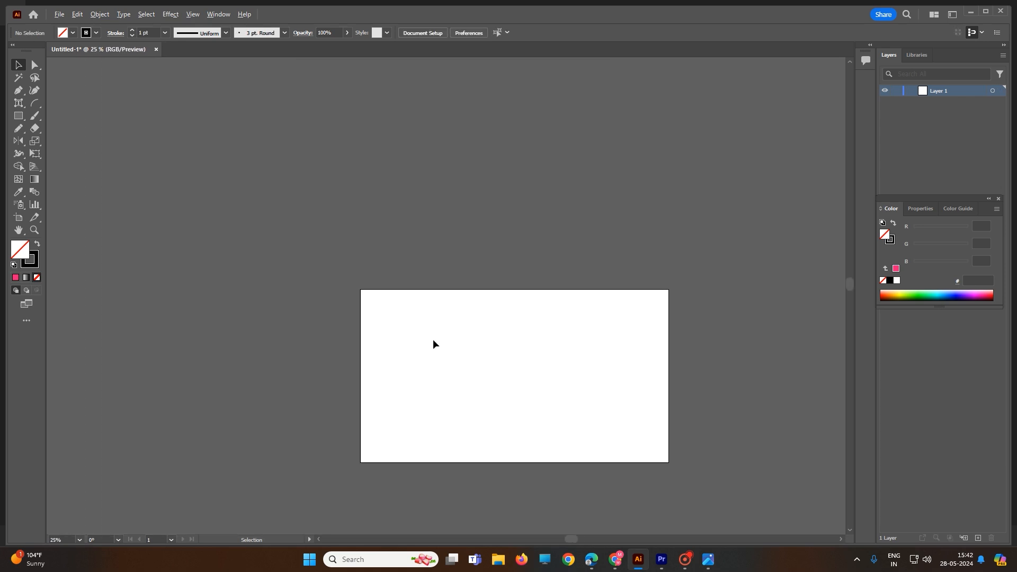
scroll(442, 287, down, 2)
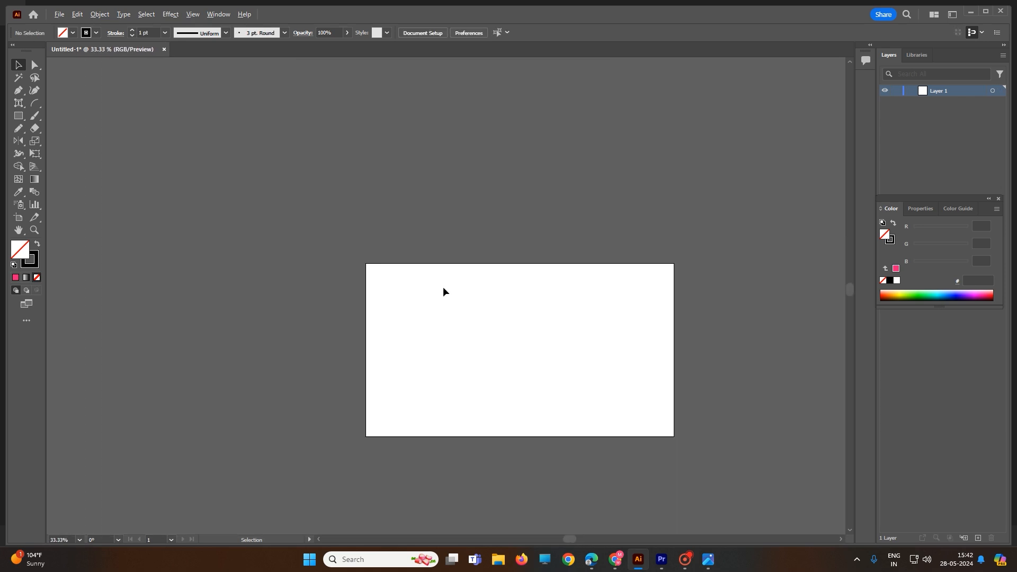
click(33, 102)
click(510, 300)
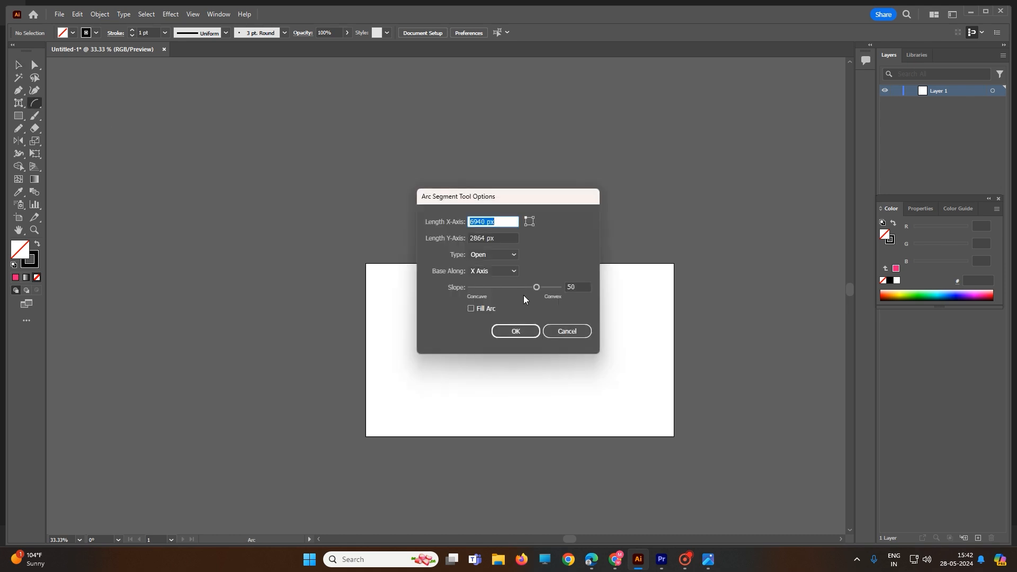
mouse_move(537, 287)
mouse_down()
mouse_move(507, 292)
mouse_move(523, 290)
mouse_up()
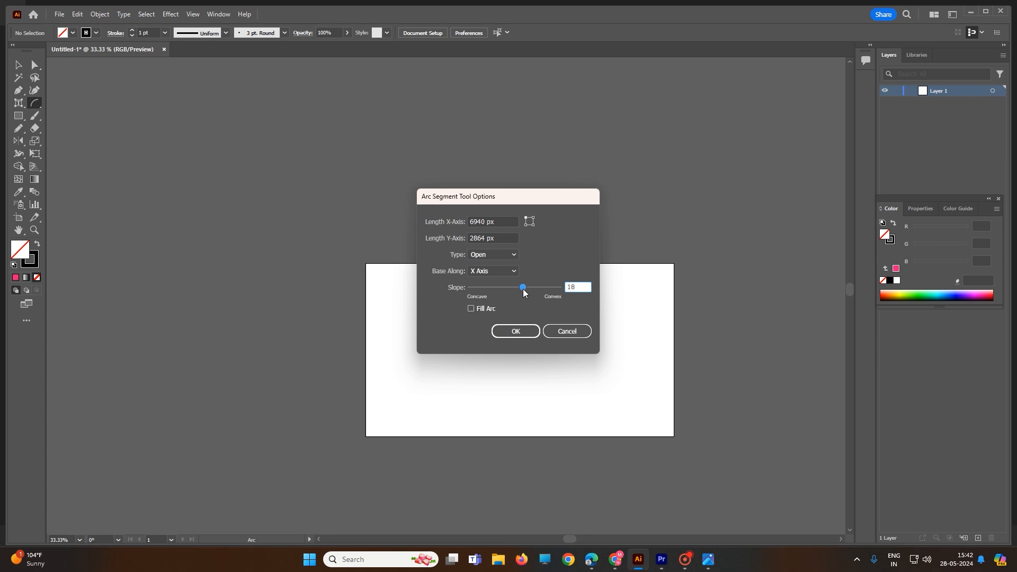
key(Tab)
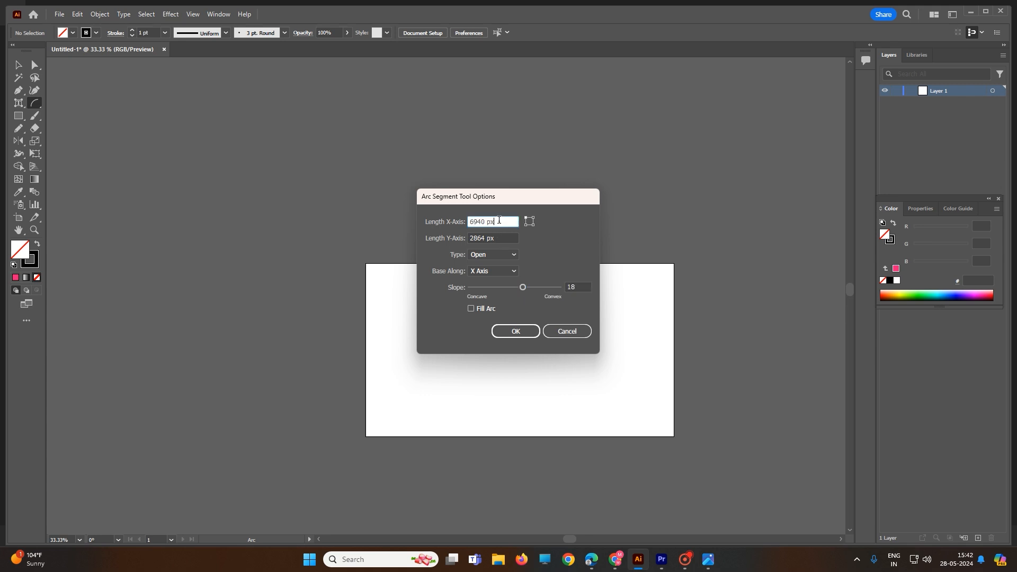
text(200)
key(Tab)
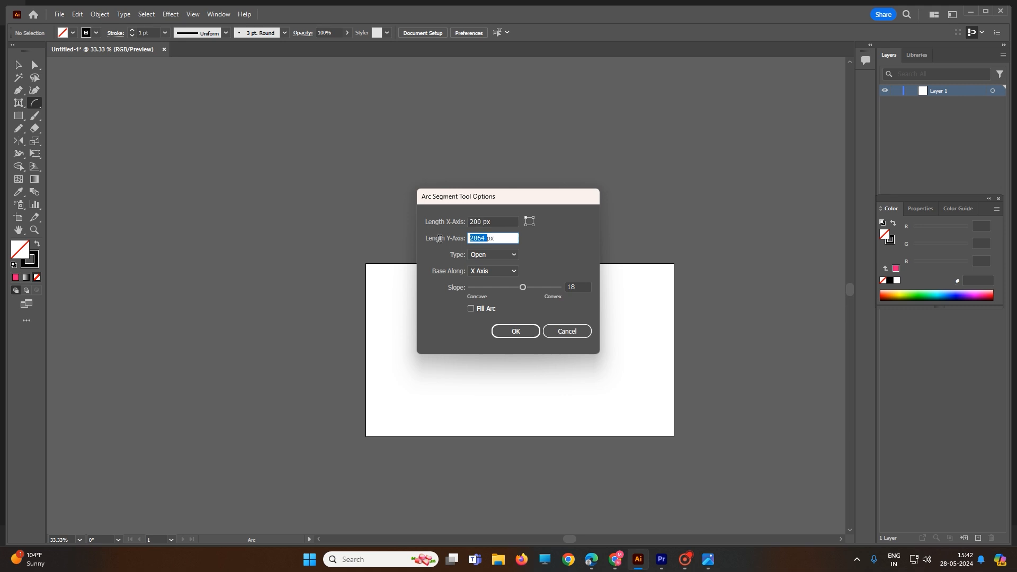
text(200)
click(530, 331)
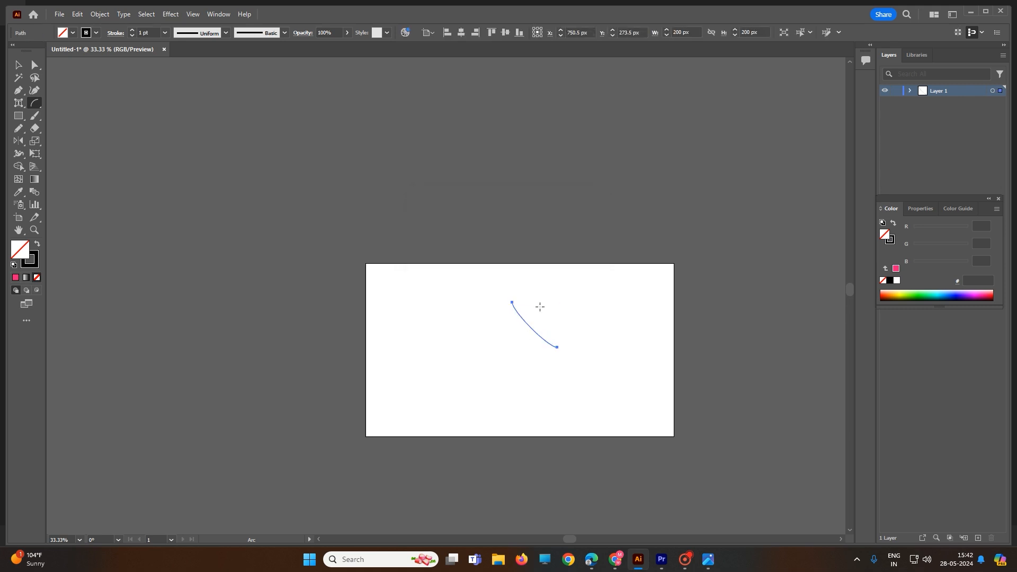
- Draw an open arc about 194 × 183 px beside the first, and place another of that size with its base along the Y axis
drag(526, 298, 571, 339)
click(552, 342)
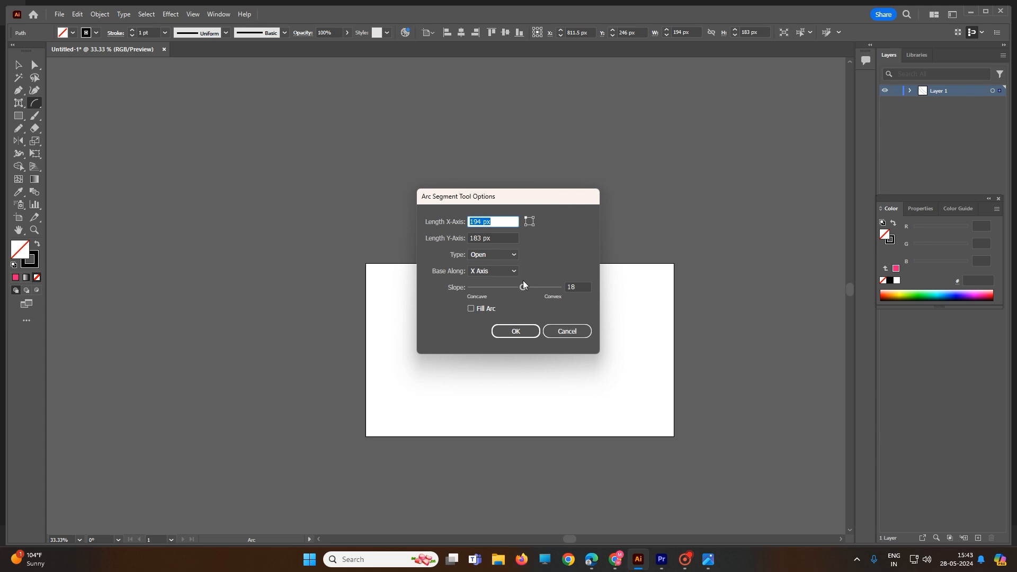
click(500, 269)
click(498, 287)
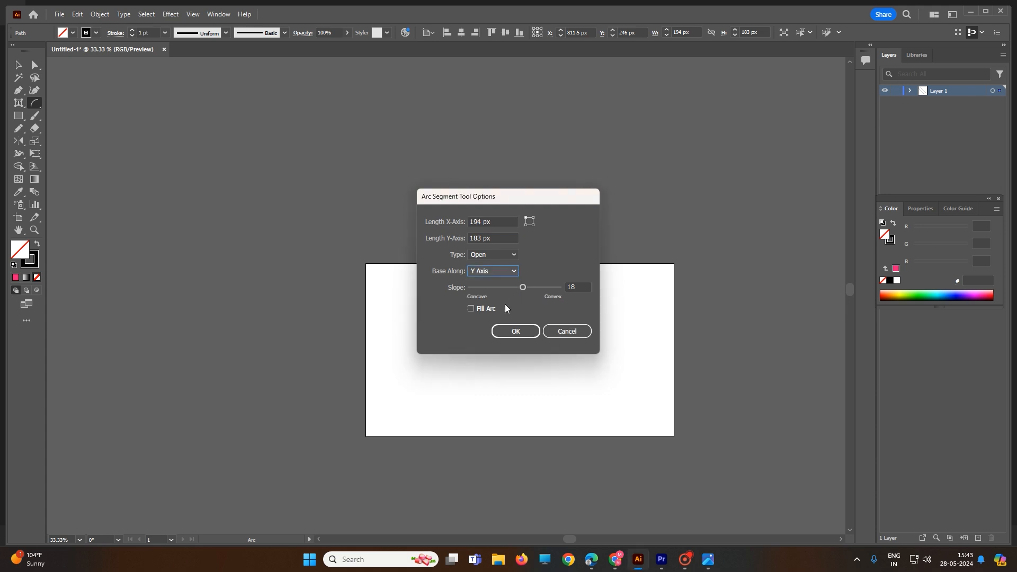
click(521, 330)
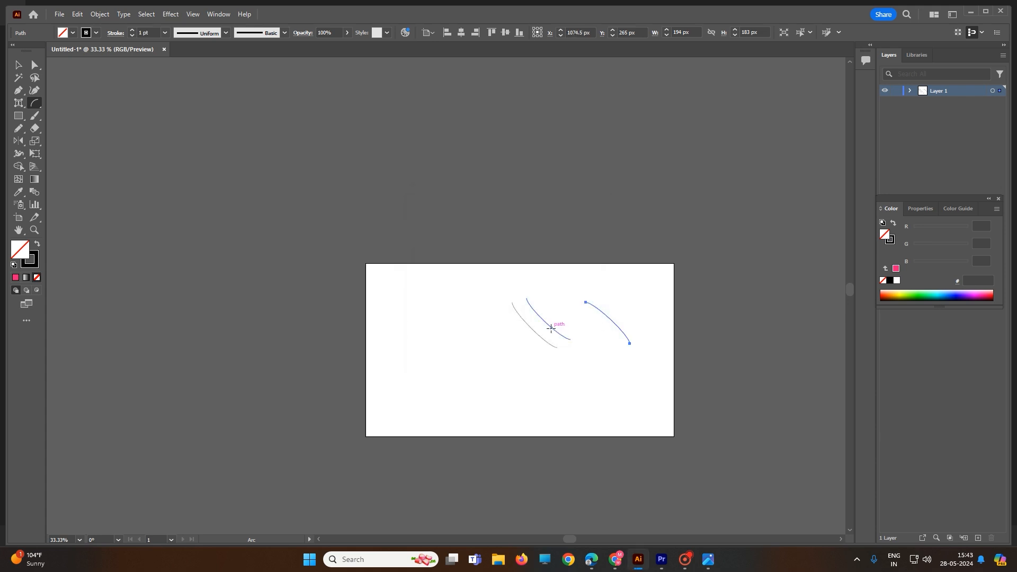
- Move the middle arc onto the Y-axis arc so their ends meet in a petal outline, and delete the leftover 200 px arc
click(19, 66)
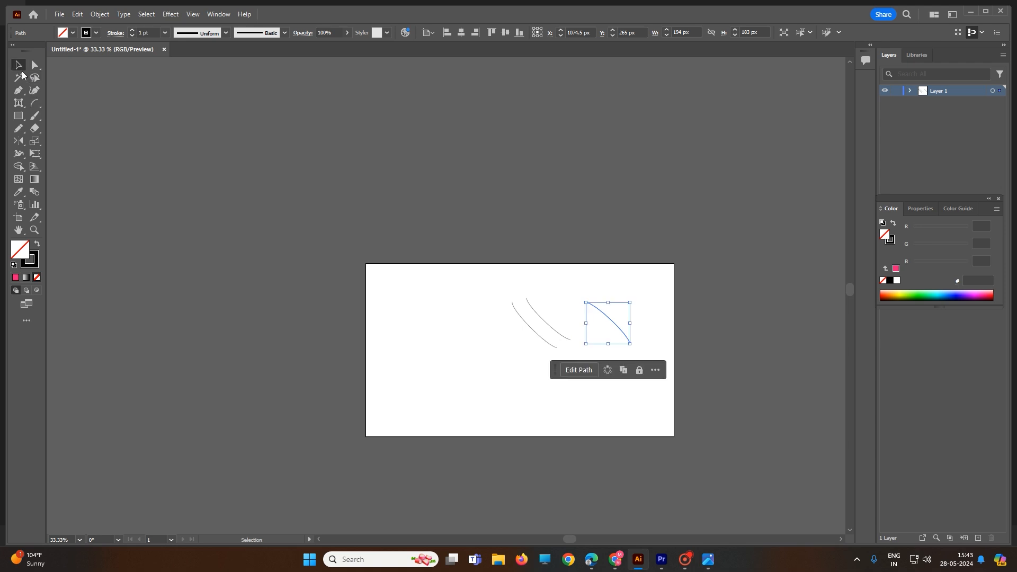
drag(552, 328, 612, 331)
drag(461, 278, 577, 391)
key(Delete)
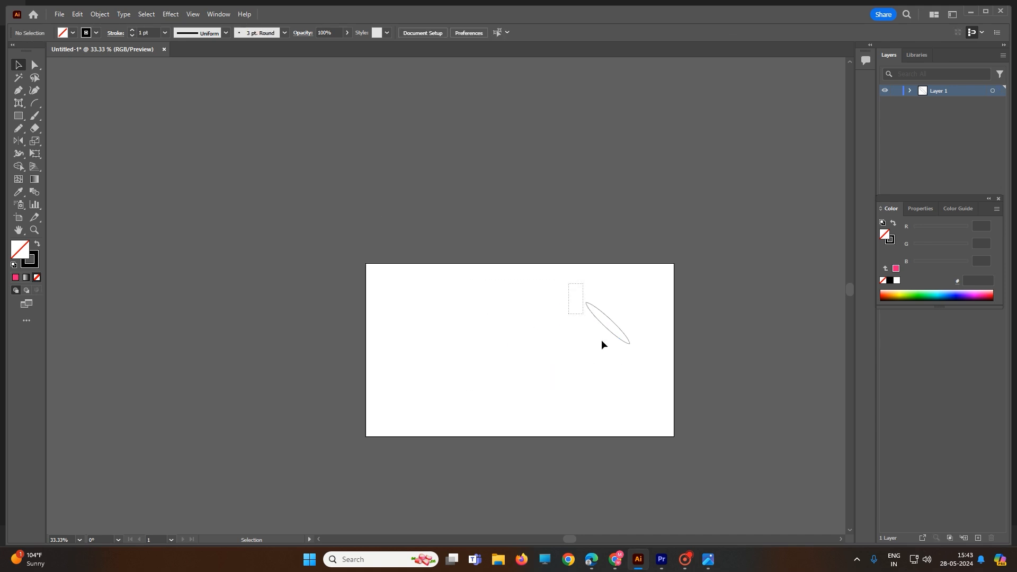
- Select both arcs of the petal outline, join them into one path and deselect
drag(601, 343, 652, 396)
key(a)
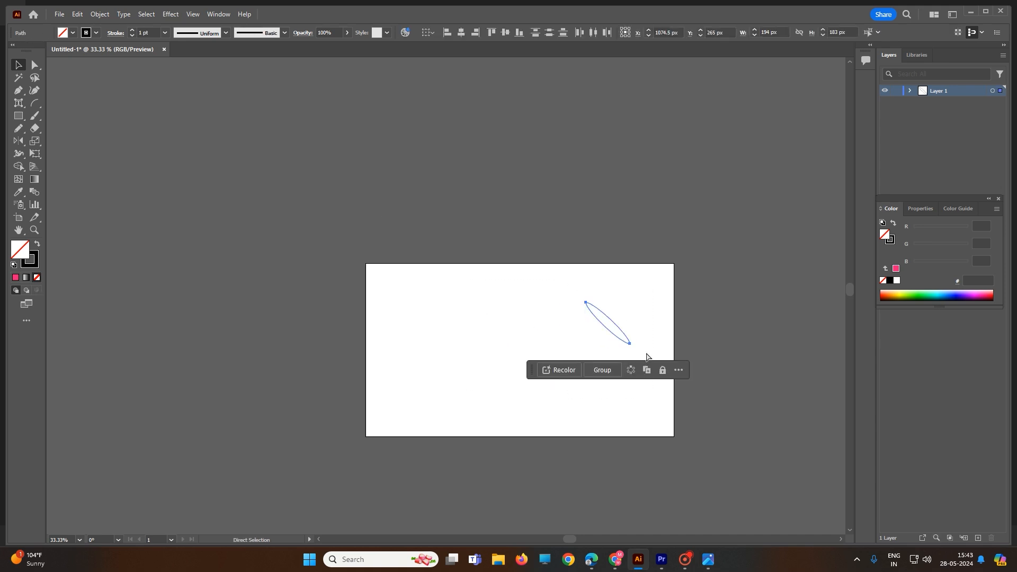
key(v)
click(653, 352)
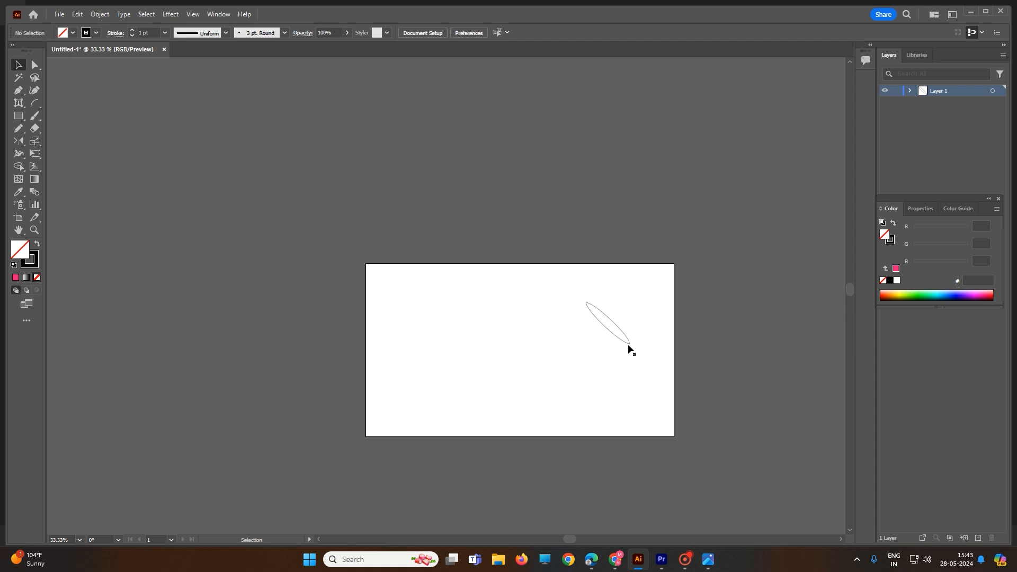
- Move the petal to the upper middle of the artboard and rotate it about 45° so it stands upright
drag(622, 344, 506, 325)
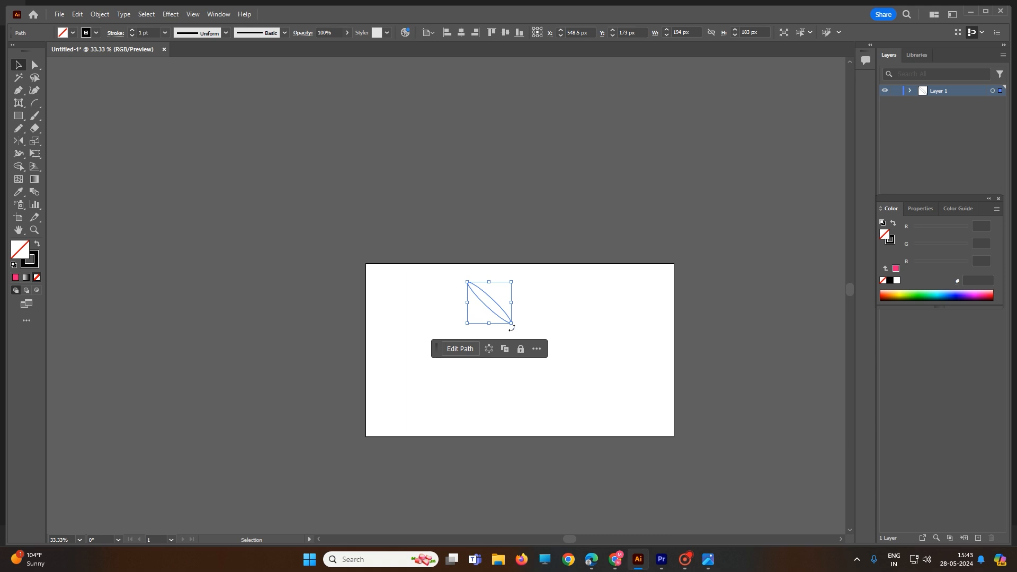
drag(514, 326, 489, 343)
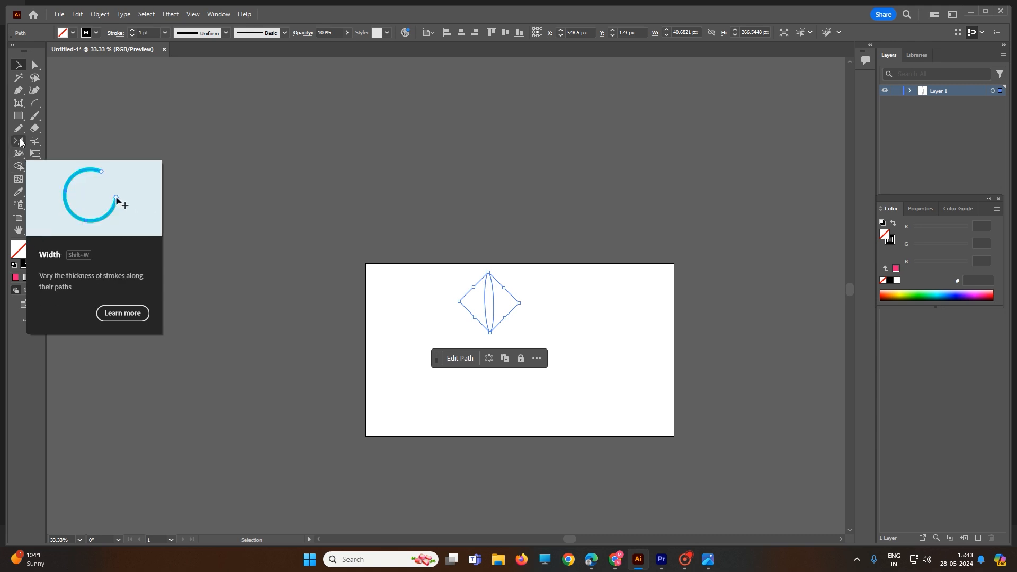
click(18, 168)
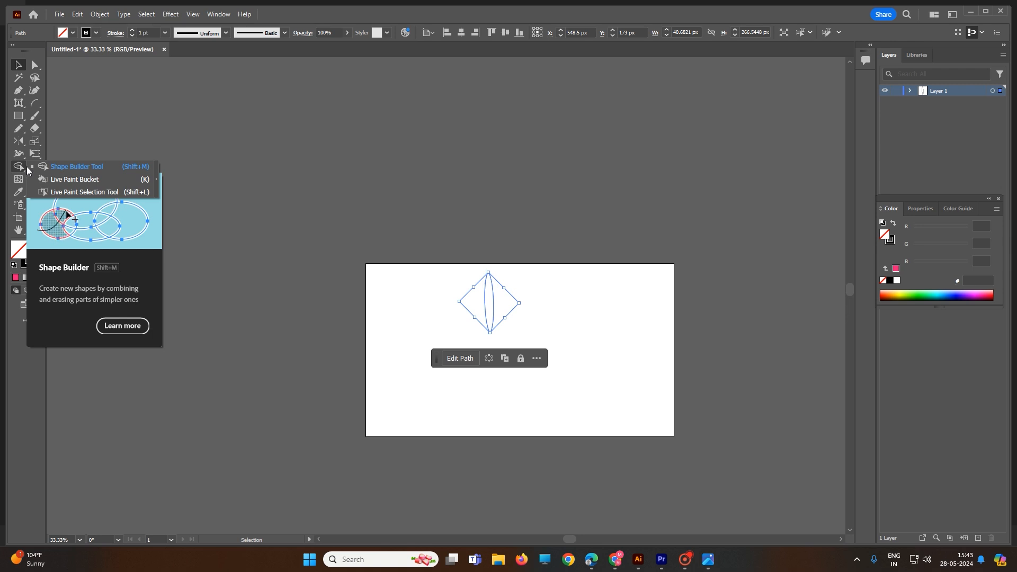
click(62, 166)
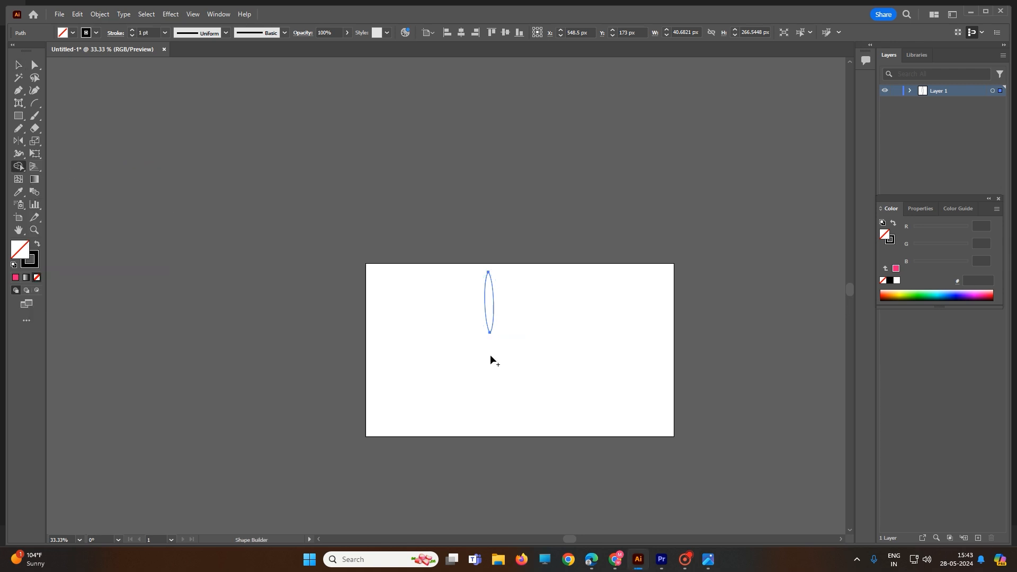
- Rotate a copy of the petal about 30° clockwise around a point just below its lower tip
click(22, 141)
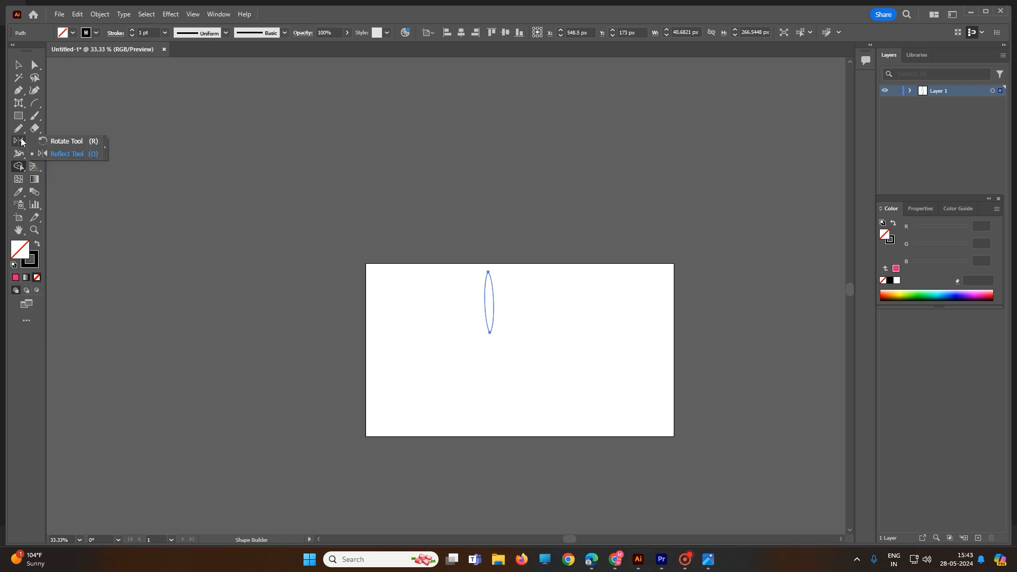
click(66, 141)
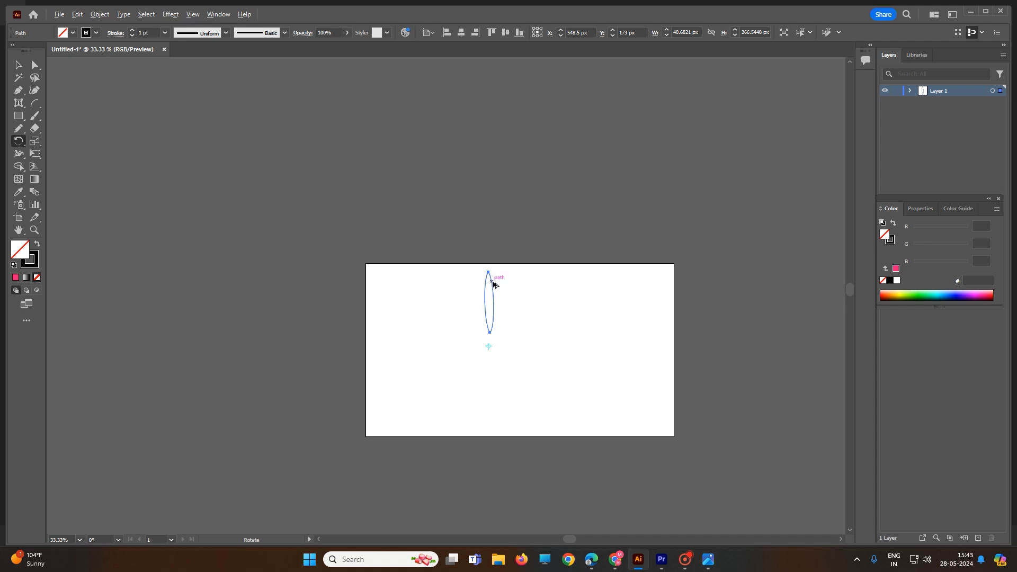
drag(495, 285, 516, 304)
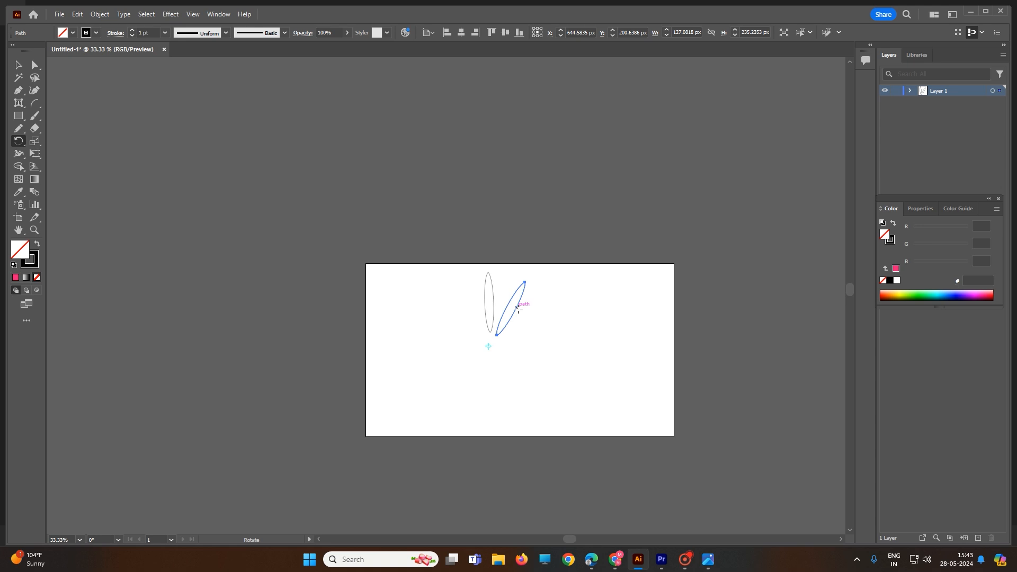
- Repeat the rotated petal copy around the same point until twelve petals form a full flower
key(ctrl+d)
key(ctrl+d)
key(ctrl+d)
key(ctrl+d)
key(ctrl+d)
key(ctrl+d)
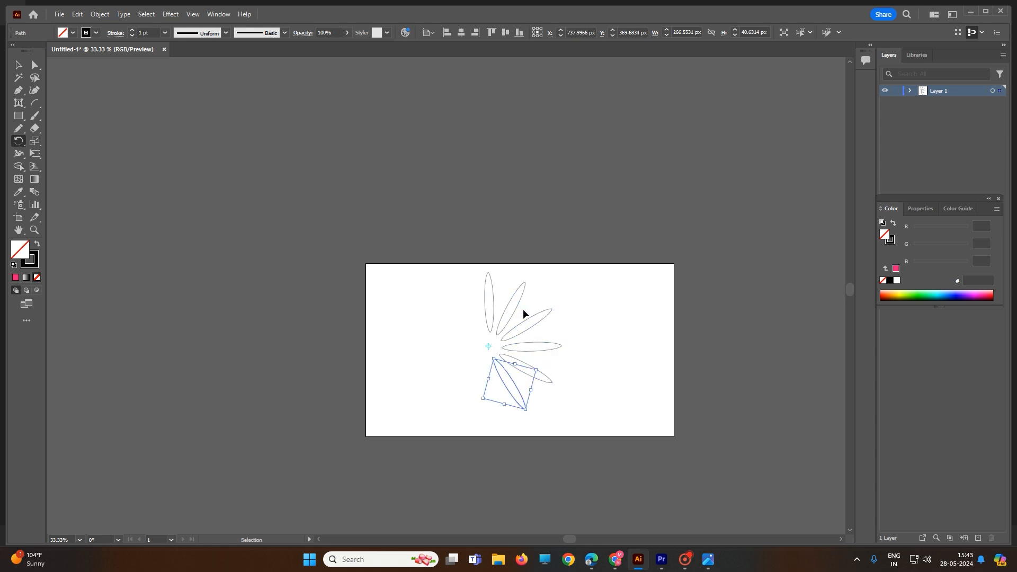
key(ctrl+d)
key(ctrl+d)
key(ctrl+d)
key(ctrl+d)
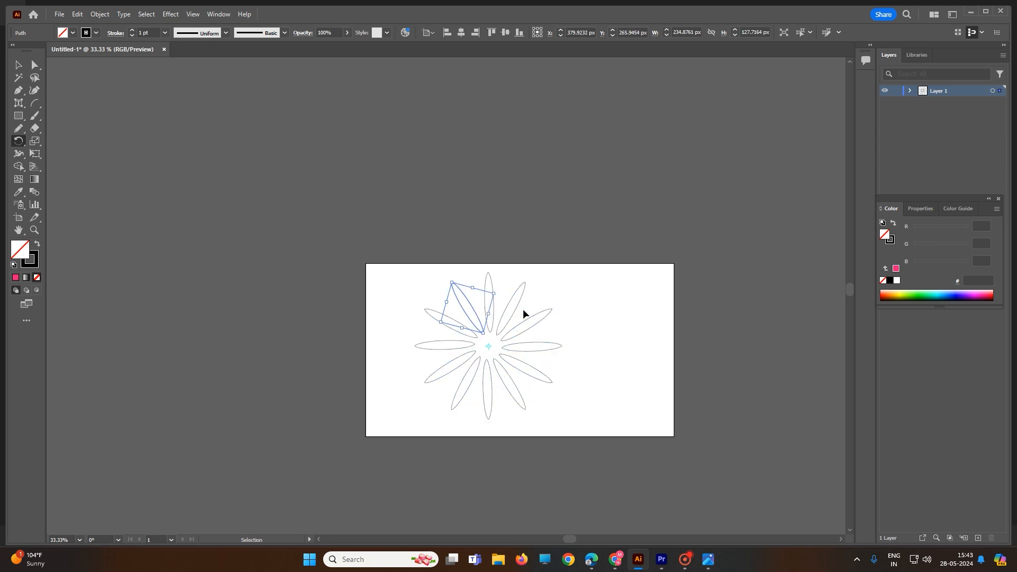
- Select all the petals and scale the flower down proportionally to about 145 × 145 px
click(18, 64)
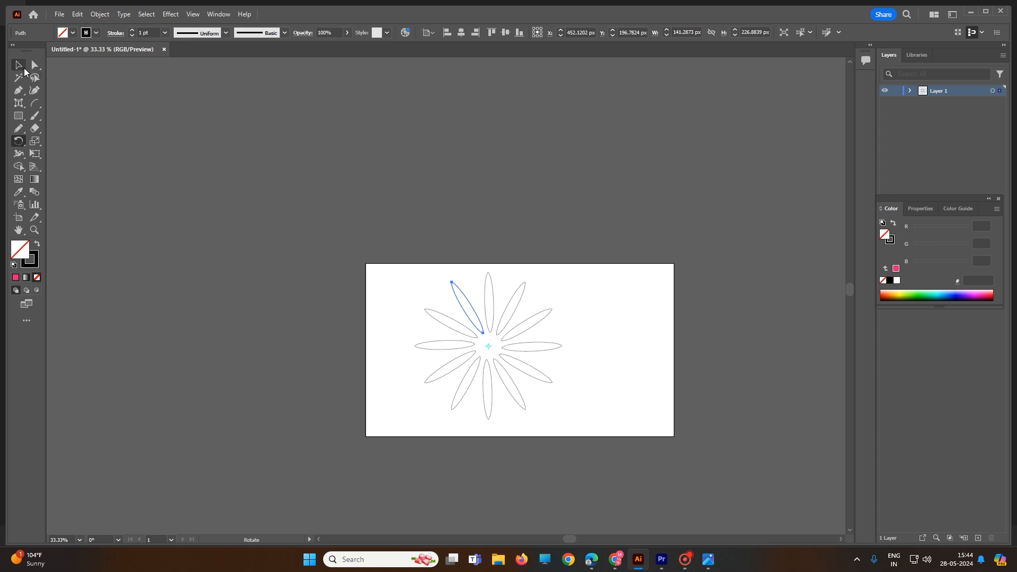
drag(411, 268, 617, 462)
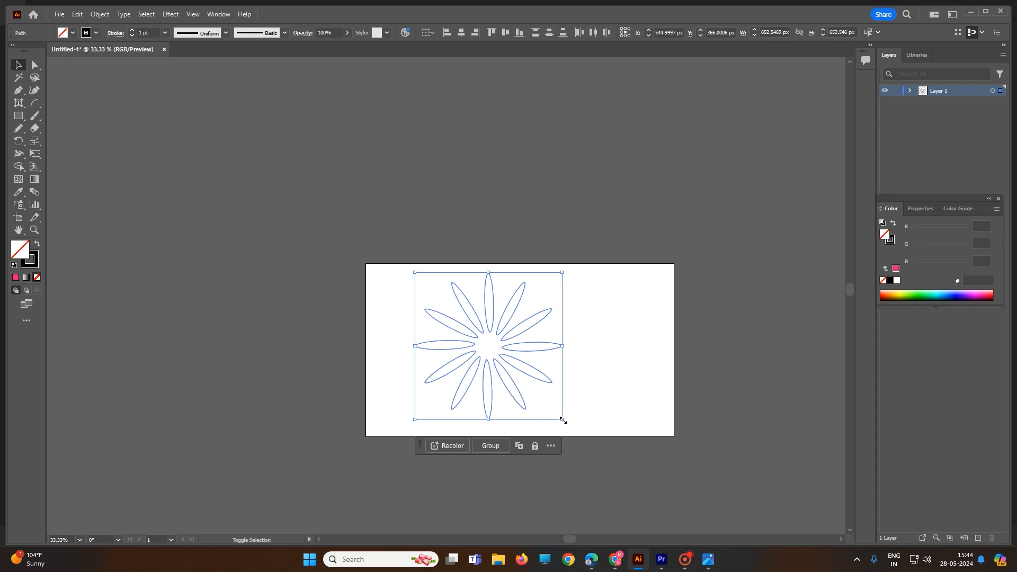
drag(563, 419, 449, 306)
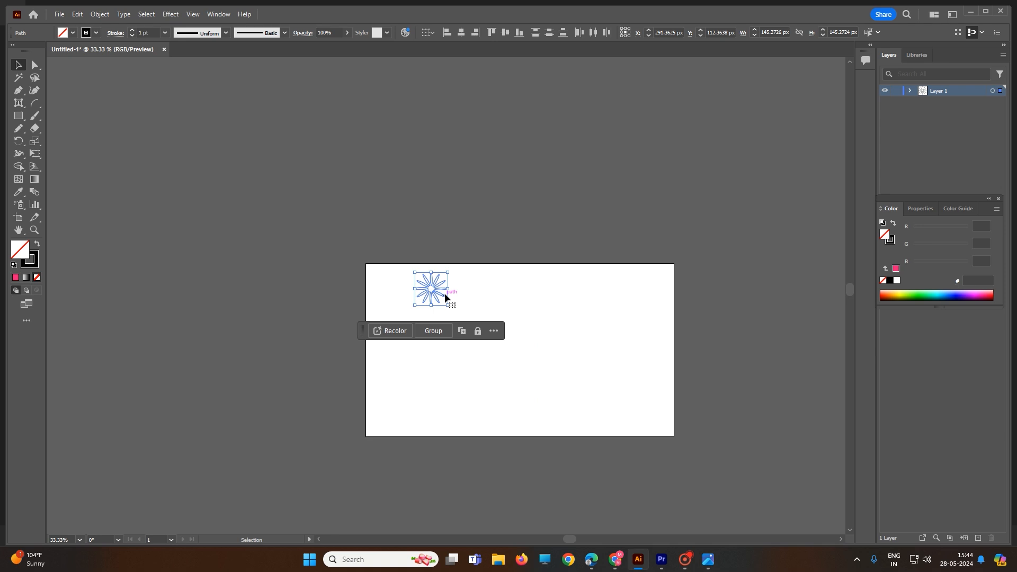
- Copy the small flower diagonally down to the right and repeat the copy into a row of six flowers
drag(447, 293, 468, 310)
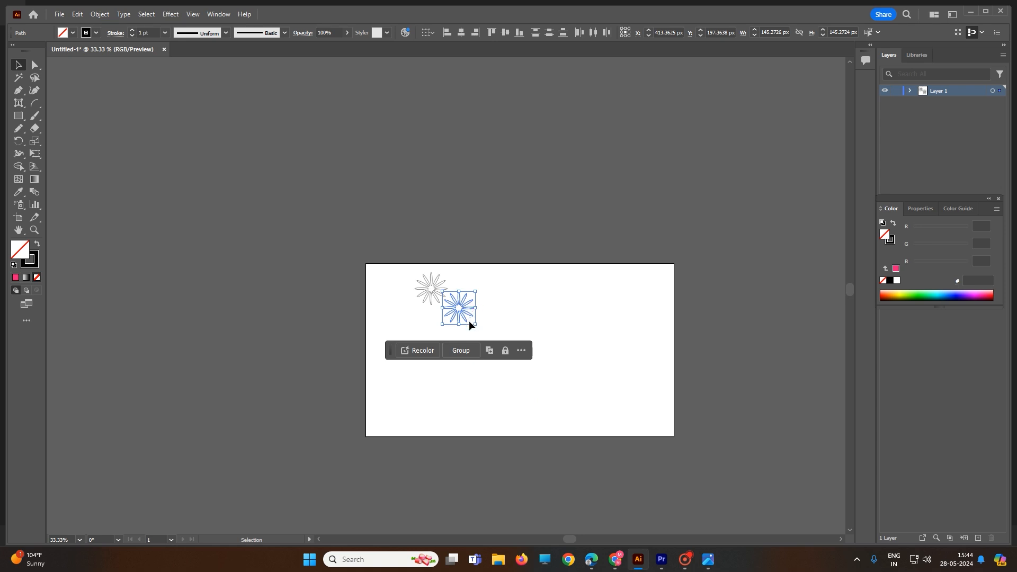
key(ctrl+d)
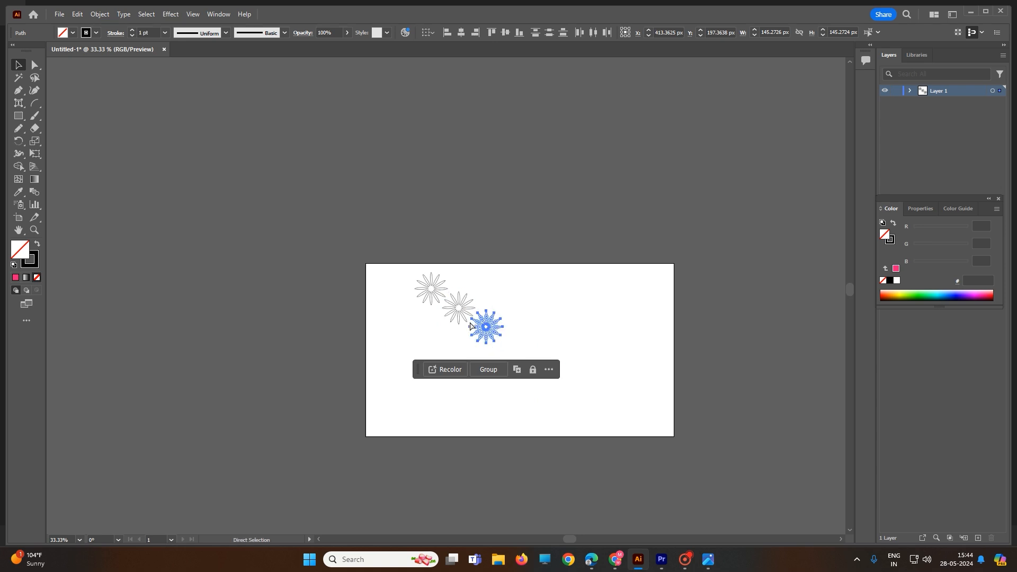
key(ctrl+d)
key(ctrl+d)
key(ctrl+d)
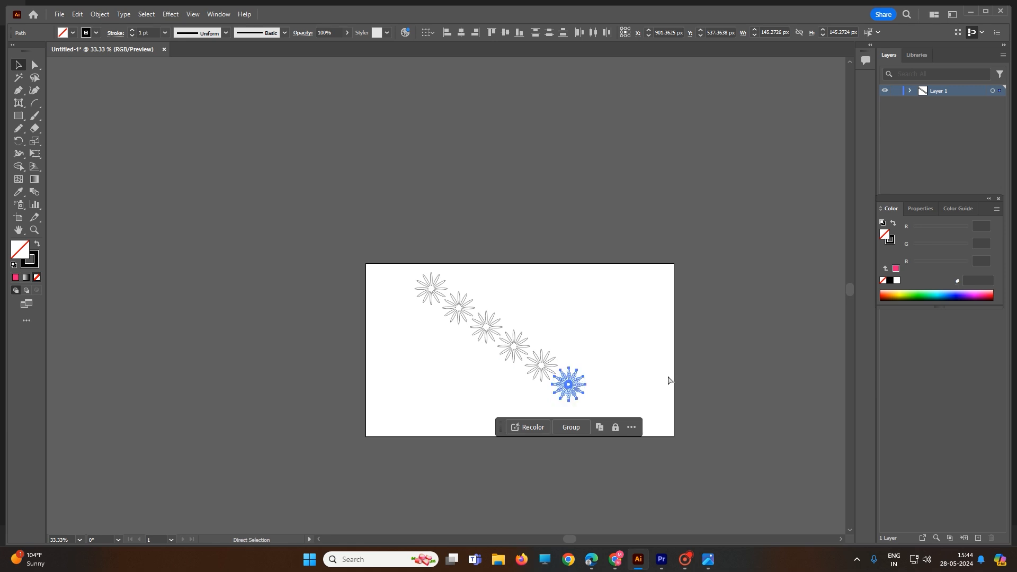
- Undo all the diagonal copies, keeping only the original small flower
key(ctrl+z)
key(ctrl+z)
key(ctrl+z)
key(ctrl+z)
key(ctrl+z)
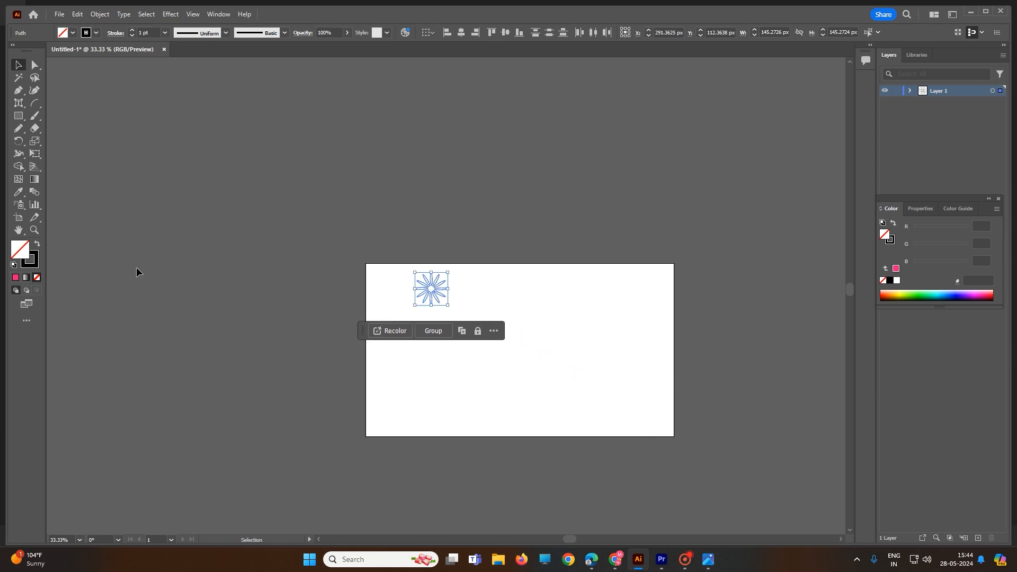
- Rotate a copy of the small flower clockwise around a point just below it, and repeat the copy until six flowers surround the point
click(20, 144)
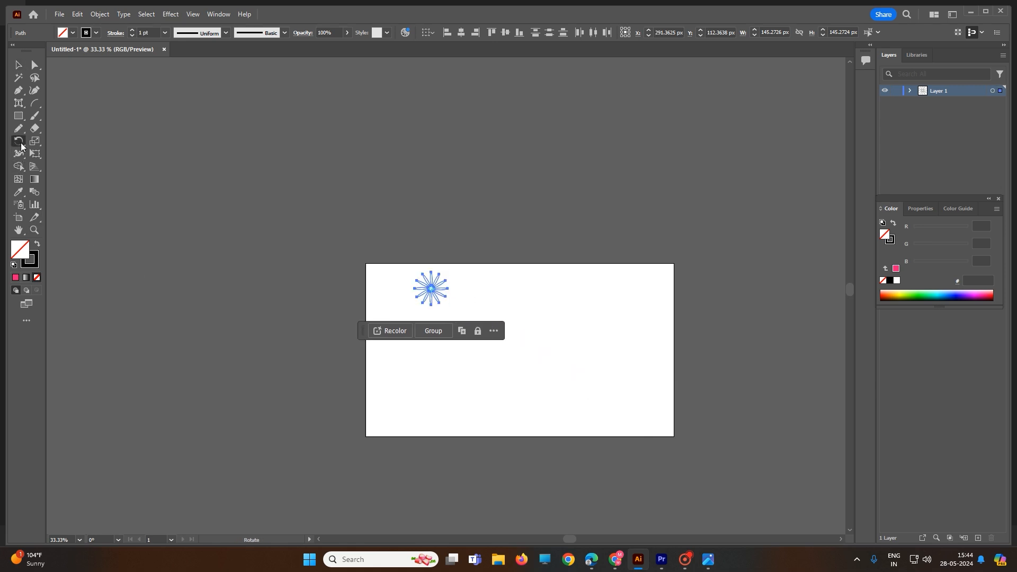
click(430, 318)
drag(443, 293, 465, 324)
key(ctrl+d)
key(ctrl+d)
key(ctrl+d)
key(ctrl+d)
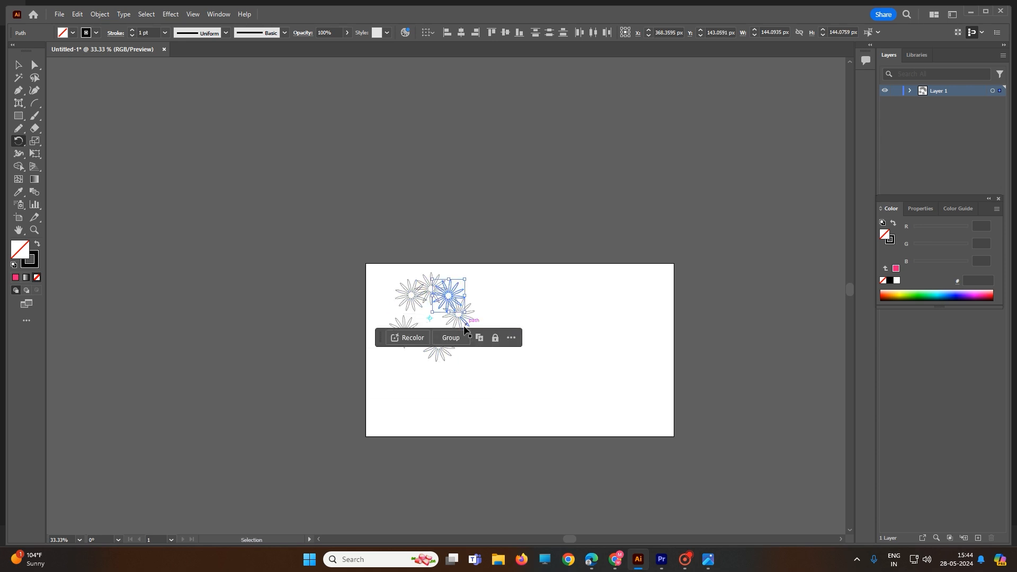
- Undo the last two overlapping flower copies and deselect the remaining artwork
key(ctrl+z)
key(ctrl+z)
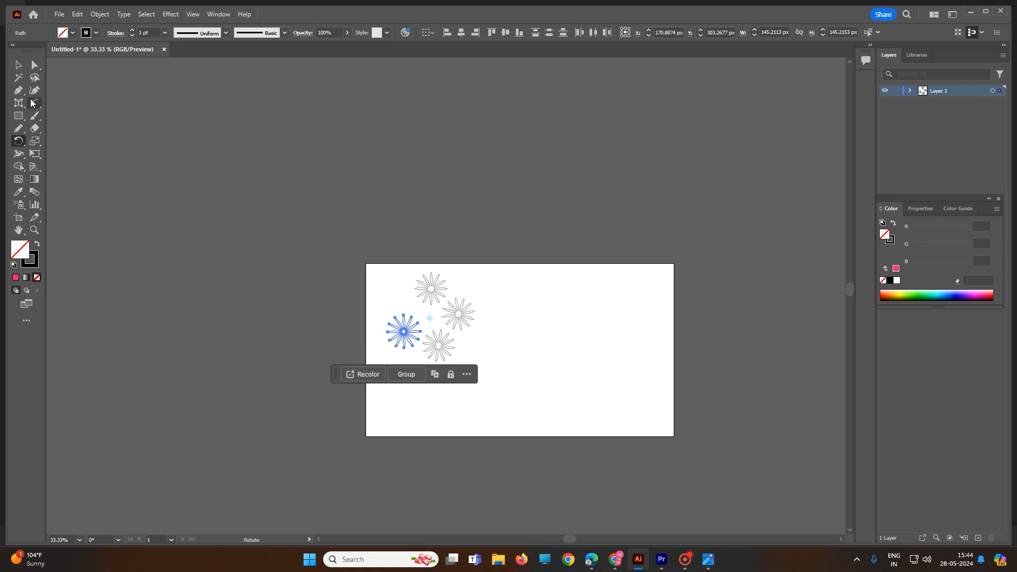
click(19, 64)
click(648, 289)
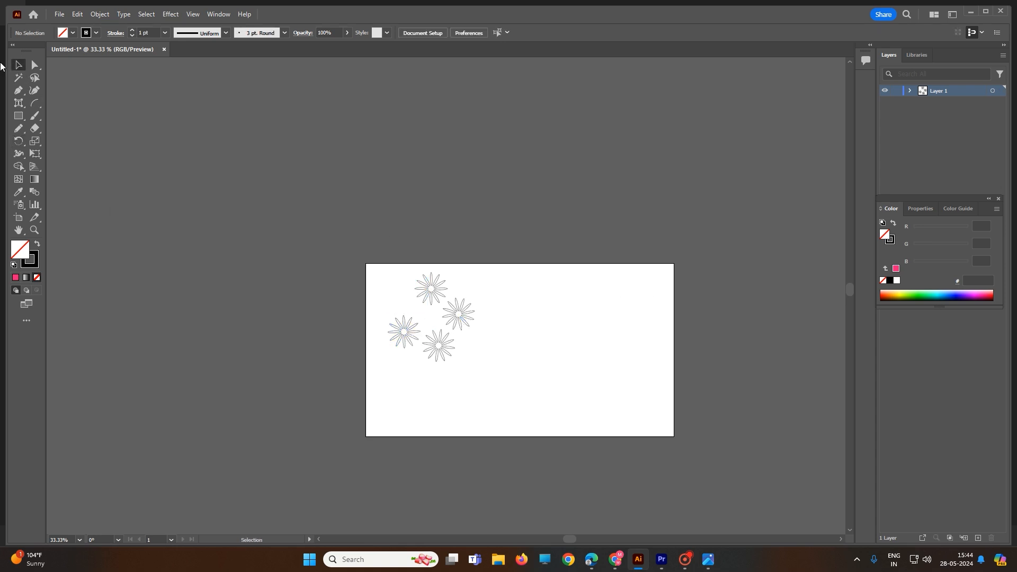
- Draw a spiral about 98 px wide and 215 px high with the Spiral tool, to the right of the flowers
click(36, 107)
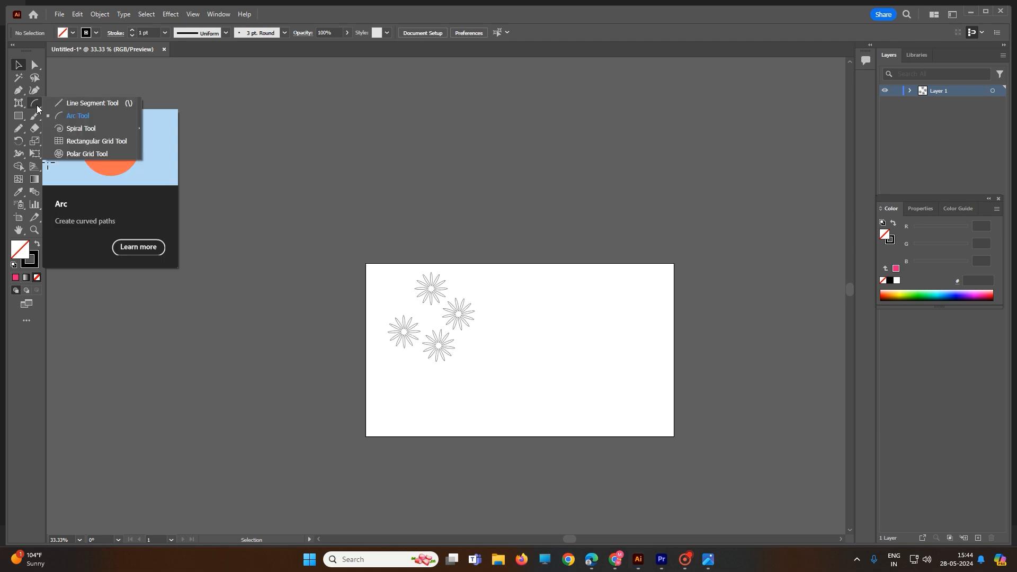
click(81, 129)
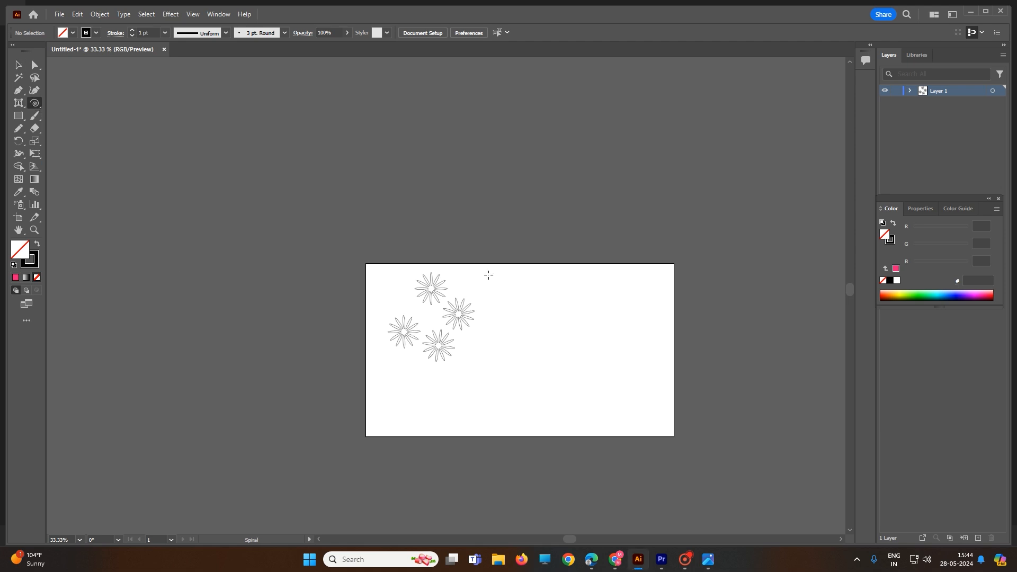
drag(540, 320, 520, 347)
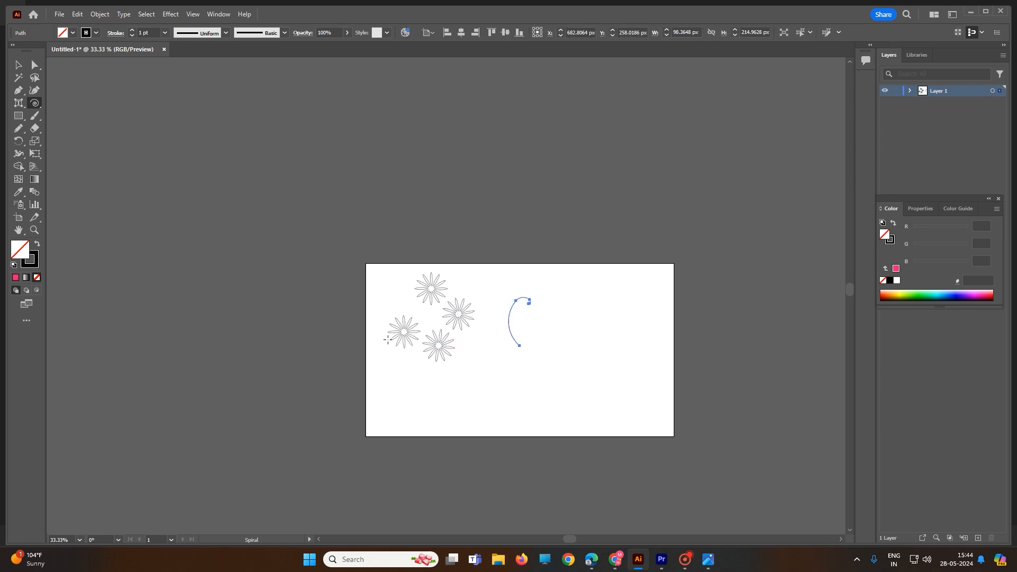
- Create a second spiral right of the first with radius 141.8732 px, 30% decay, 10 segments and the opposite winding style
right_click(35, 104)
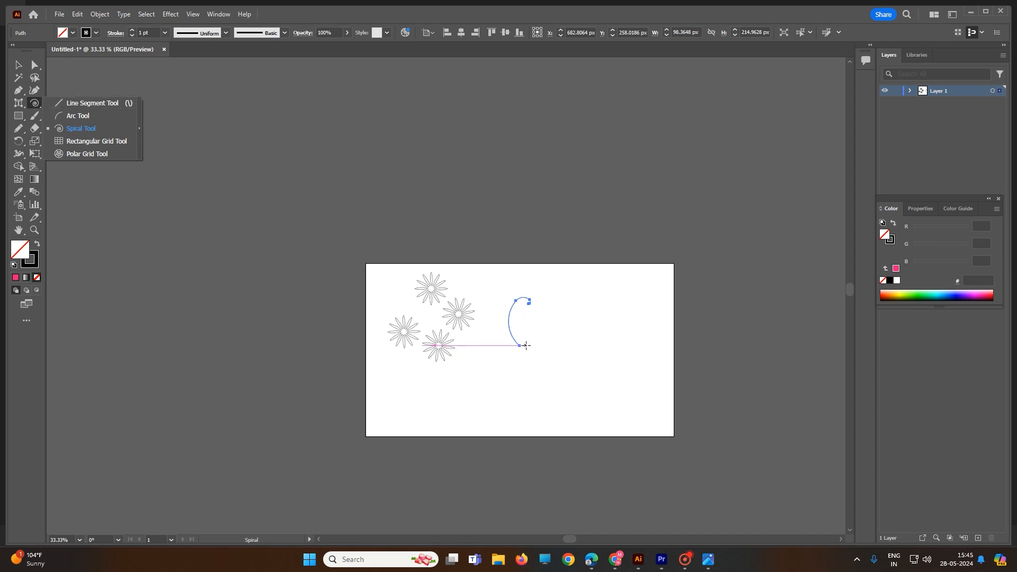
click(598, 340)
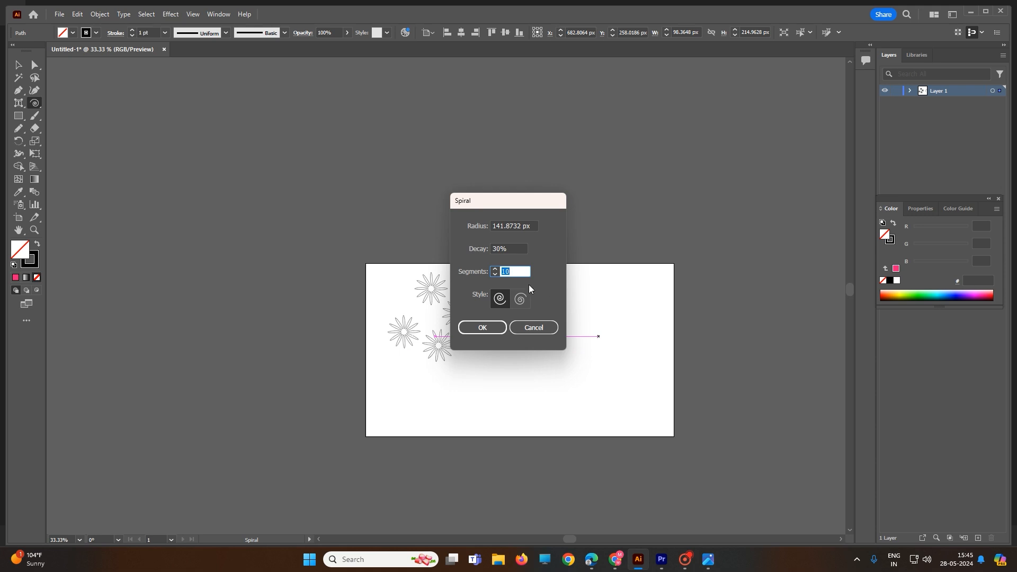
click(512, 248)
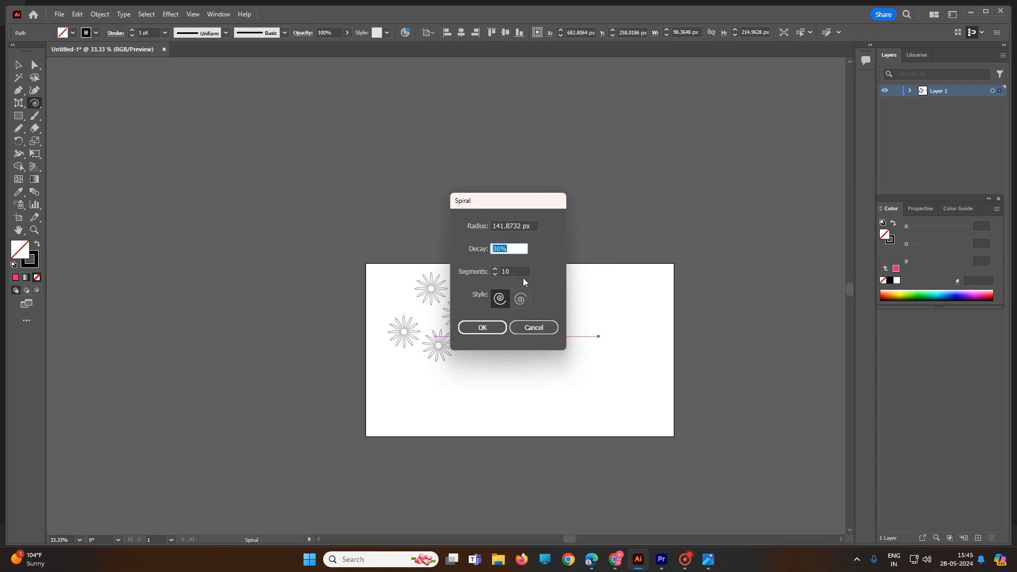
click(520, 300)
click(482, 327)
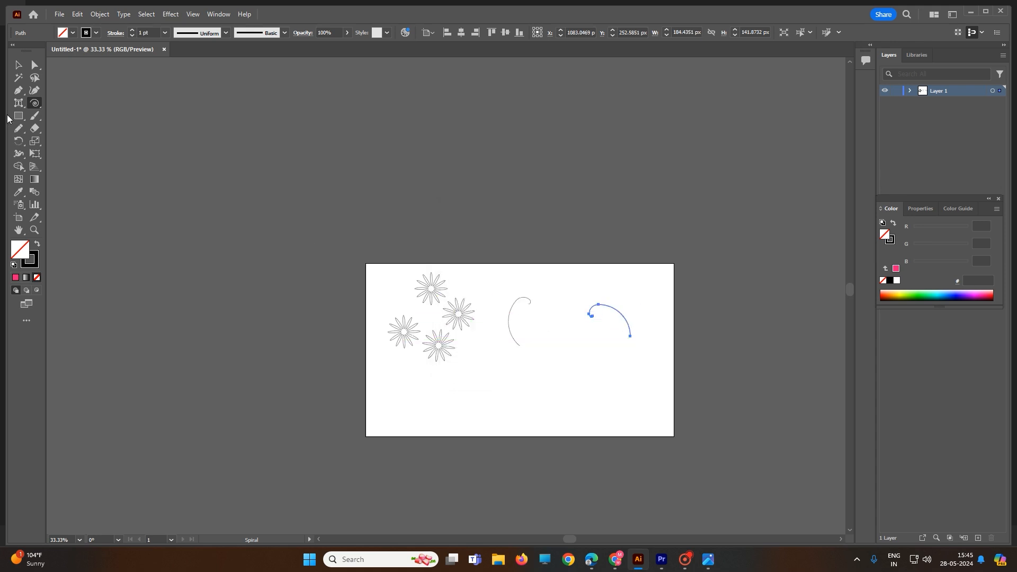
- Move the second spiral against the first one and rotate it so the two curves form a heart-like outline
key(v)
drag(613, 312, 531, 355)
drag(529, 352, 547, 321)
click(548, 322)
scroll(525, 360, up, 1)
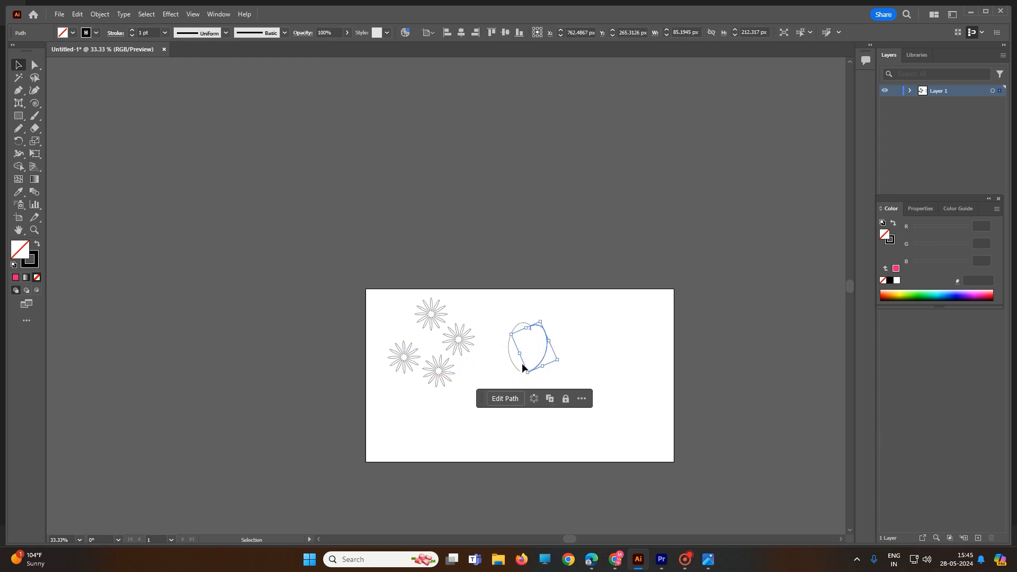
click(541, 387)
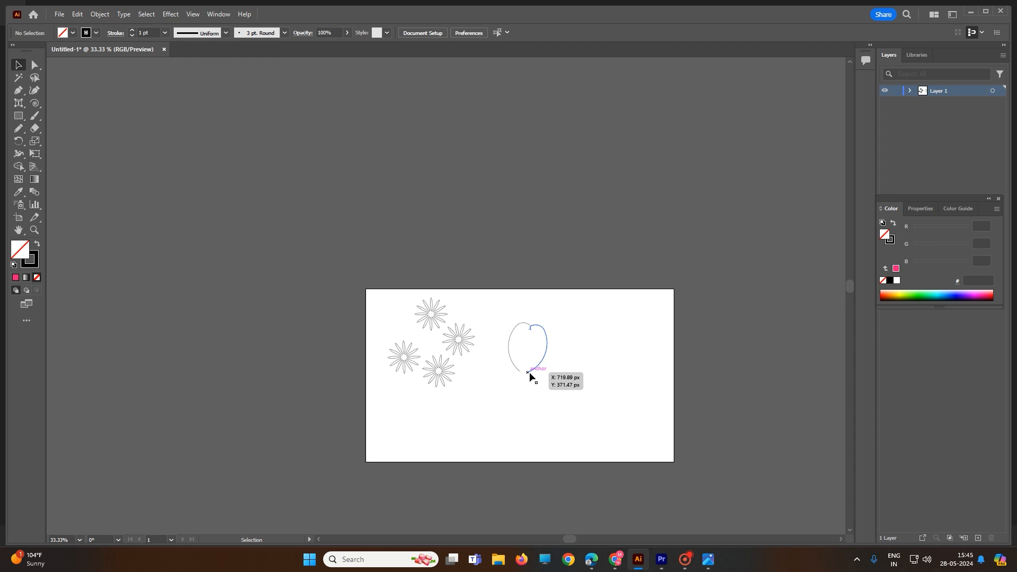
click(529, 371)
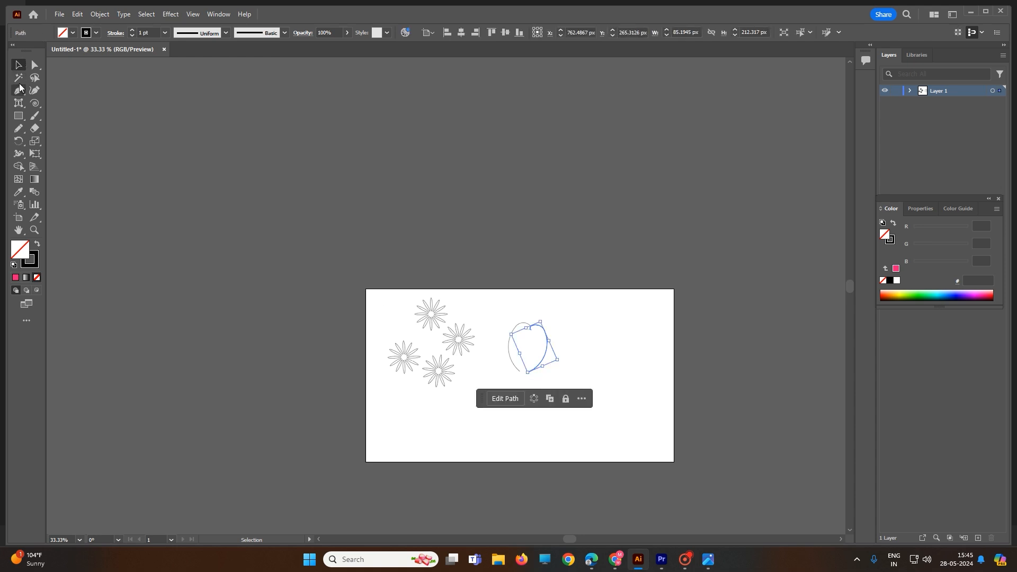
- Try extending the second spiral with the Curvature tool, and undo the stray segments
click(34, 90)
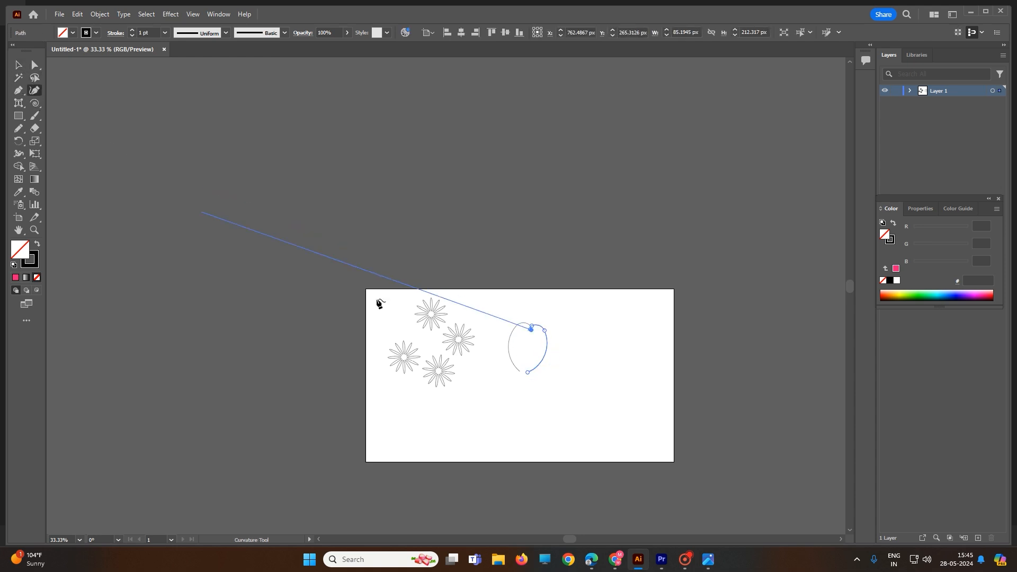
key(v)
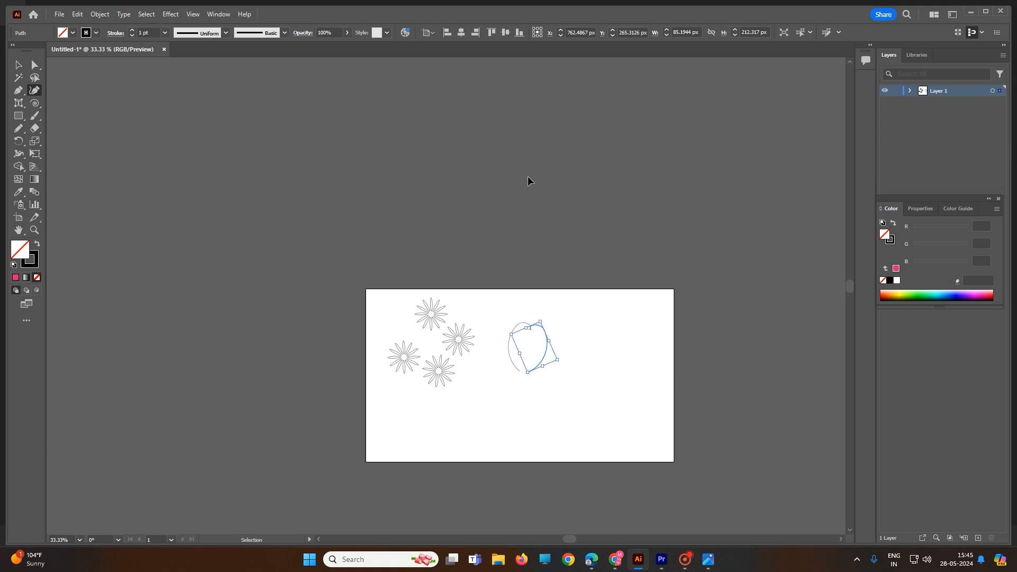
click(491, 175)
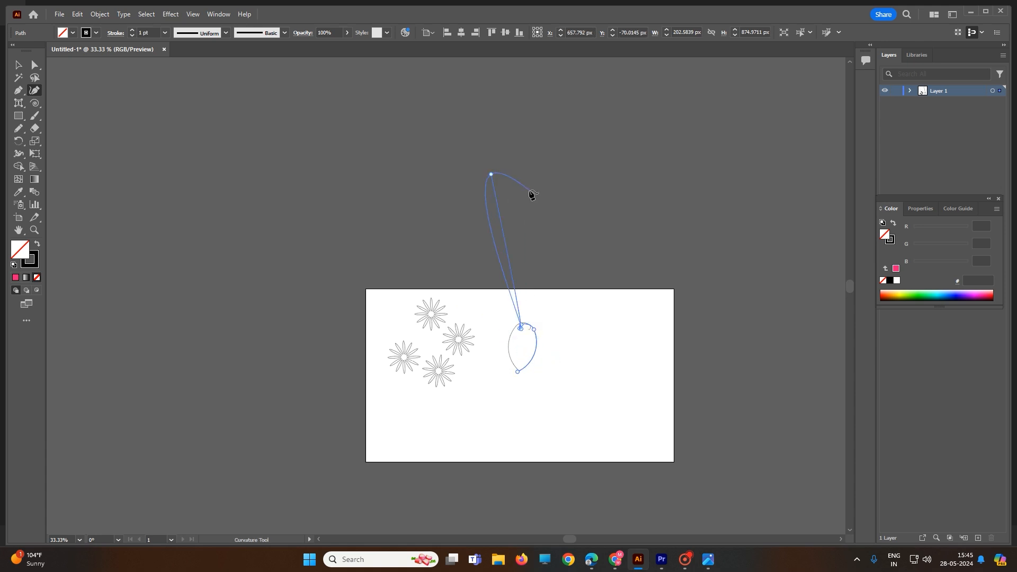
key(Escape)
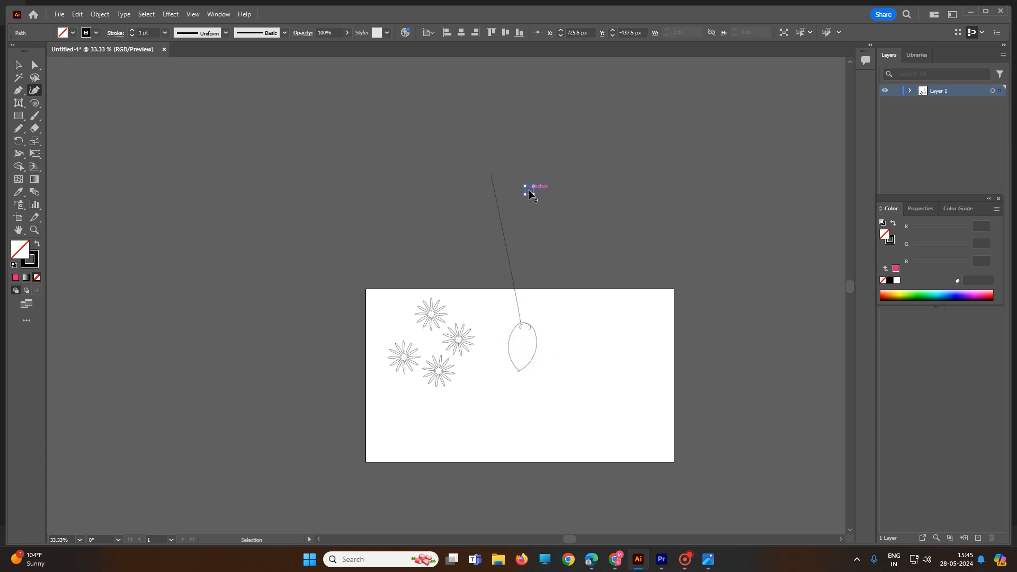
key(ctrl+z)
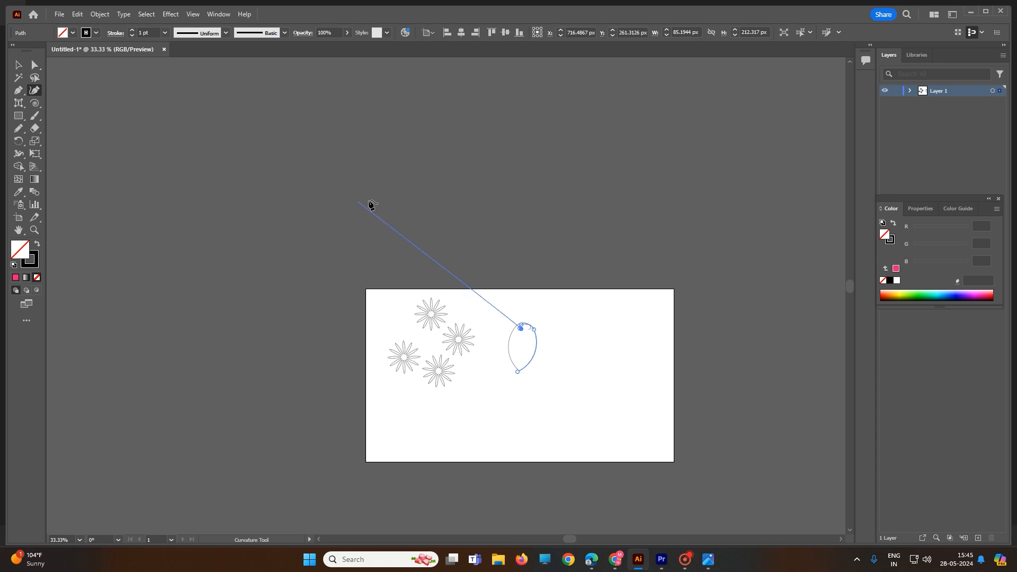
key(ctrl+z)
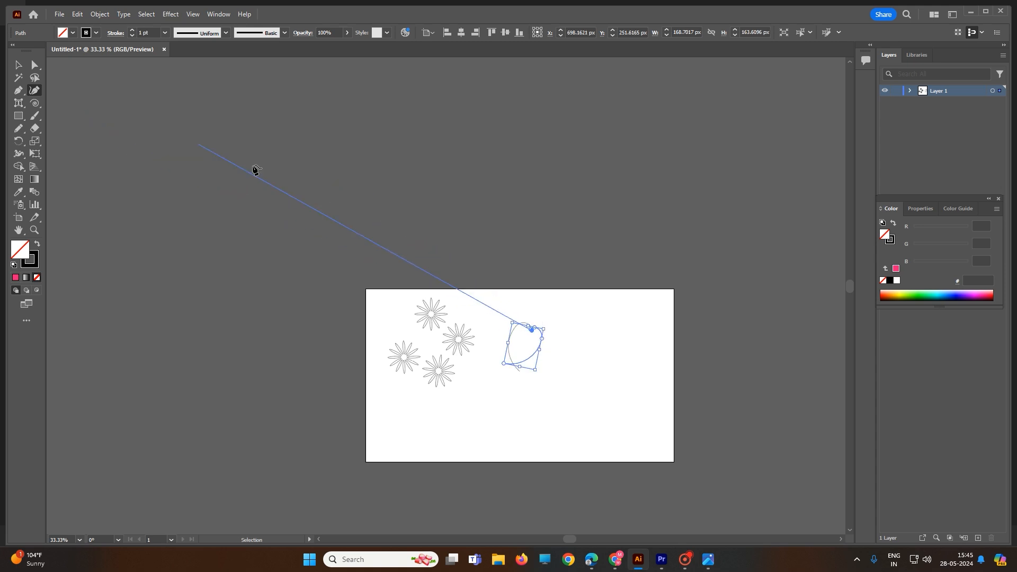
click(316, 178)
click(19, 65)
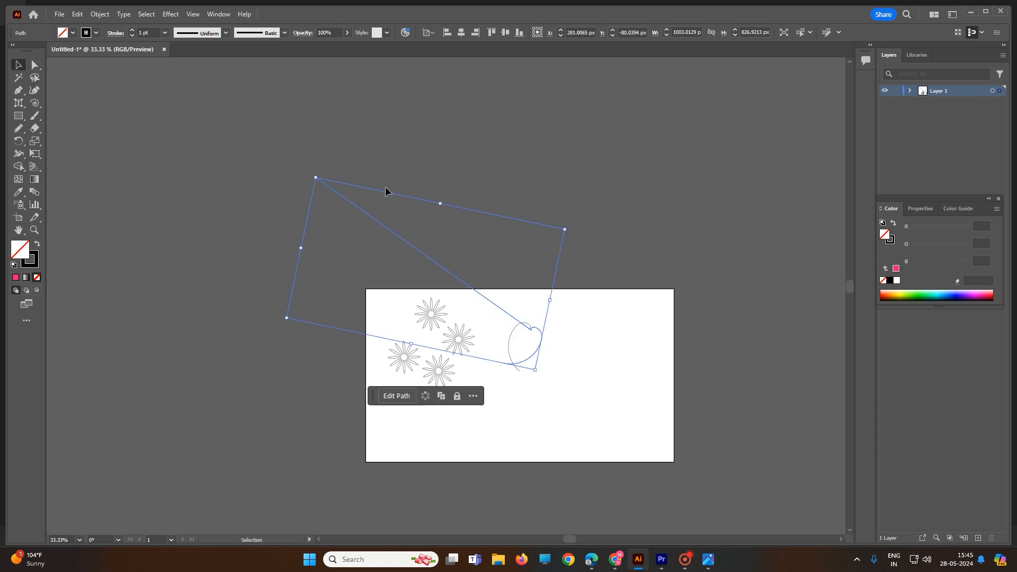
click(399, 187)
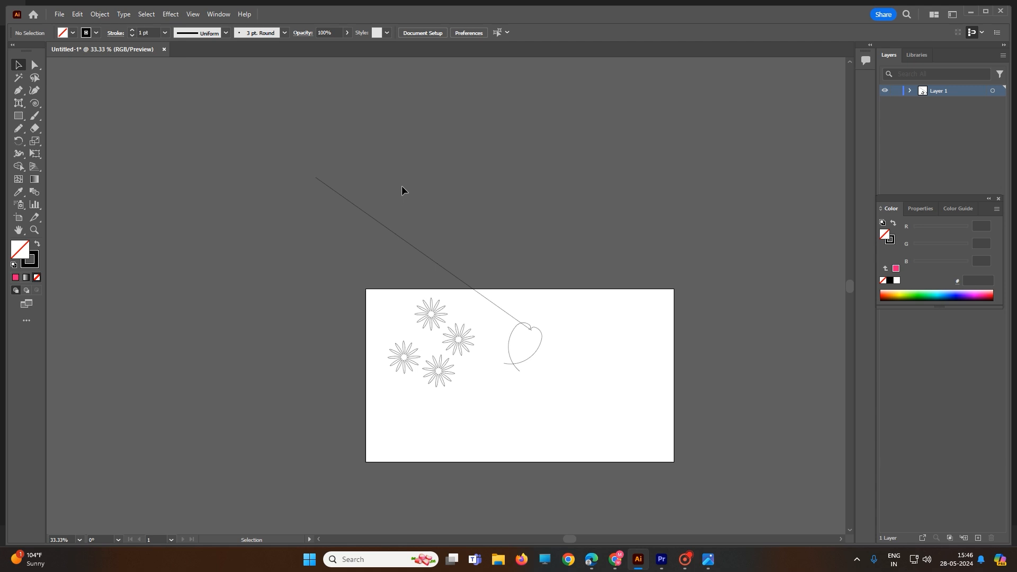
key(ctrl+z)
key(ctrl+z)
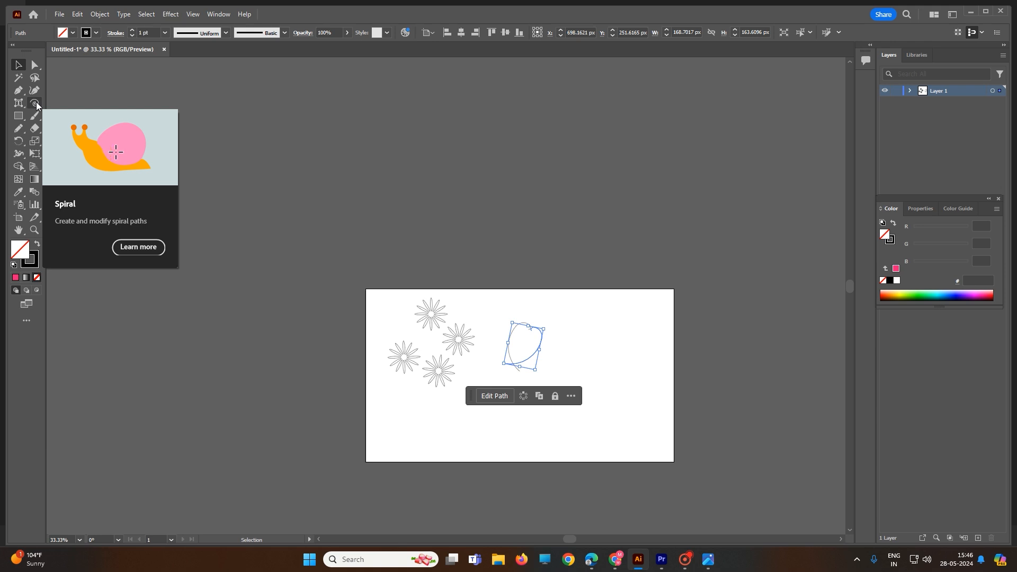
- Join the lower ends of the two spirals into one path with the Pen tool
click(36, 104)
click(76, 104)
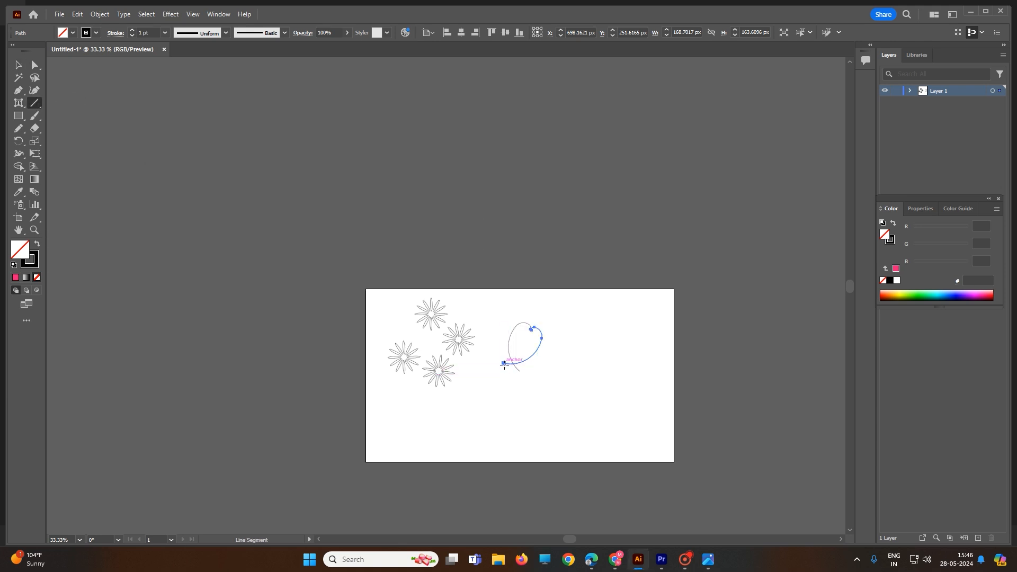
click(35, 92)
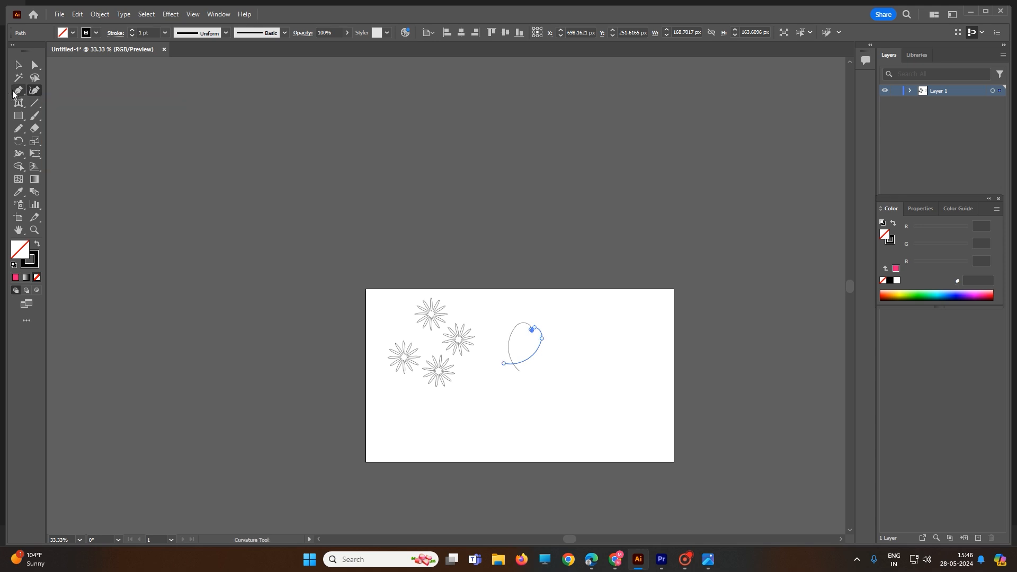
click(19, 91)
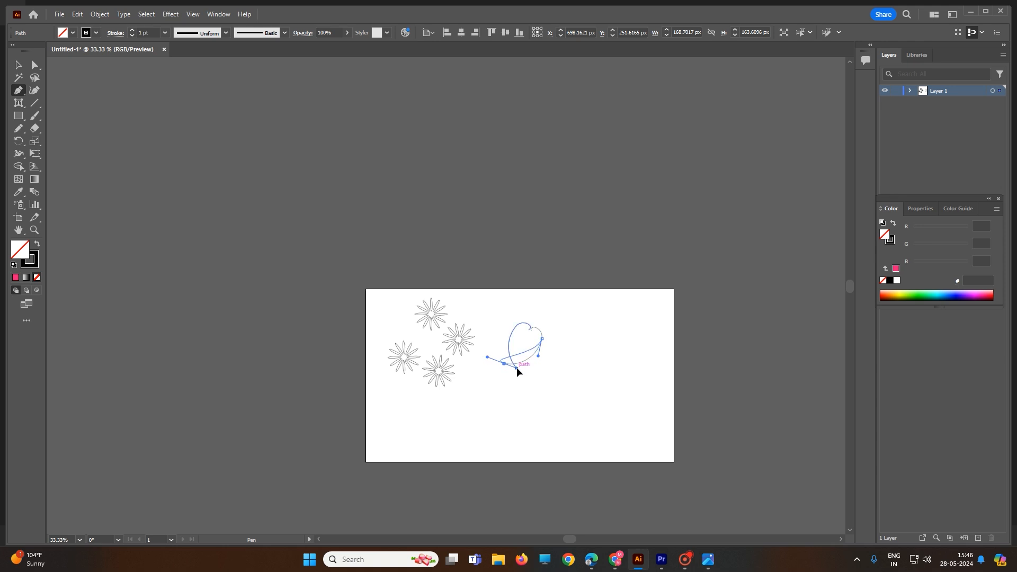
mouse_move(516, 367)
mouse_down()
mouse_move(519, 357)
mouse_move(529, 363)
mouse_move(509, 372)
mouse_move(519, 375)
mouse_up()
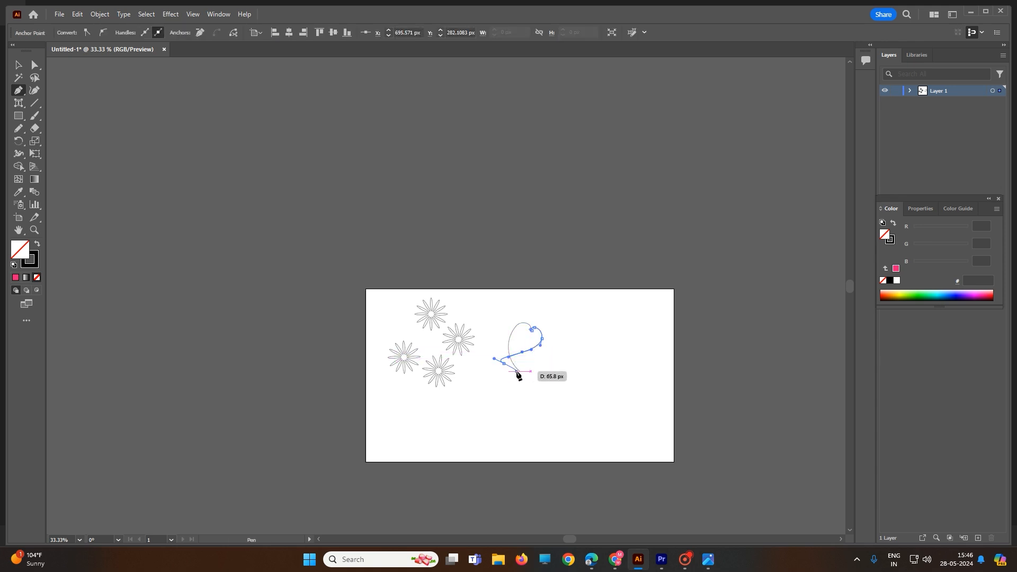
click(520, 372)
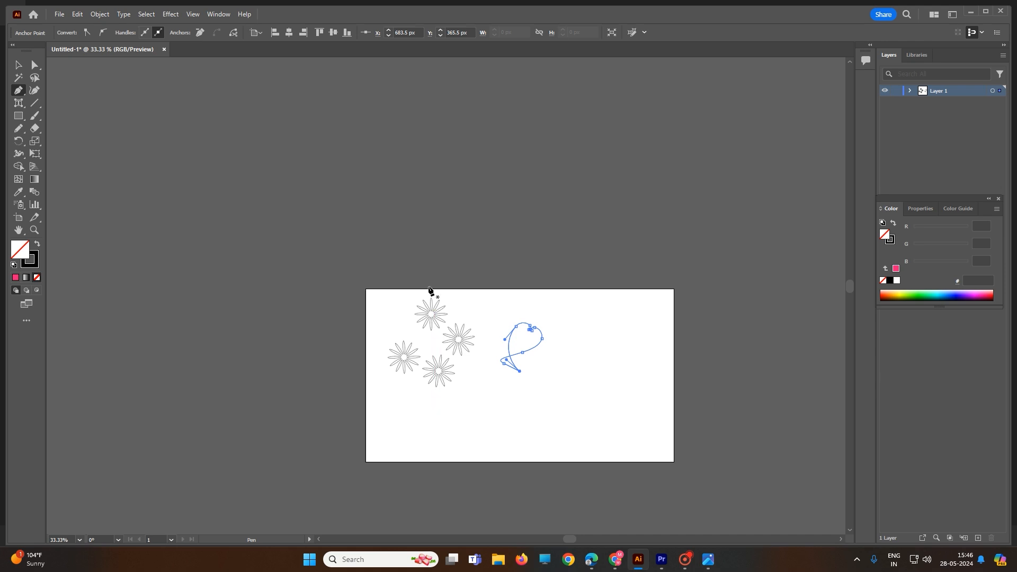
- Delete the two extra anchor points on the crossing lower segment of the heart-shaped path
scroll(525, 379, up, 1)
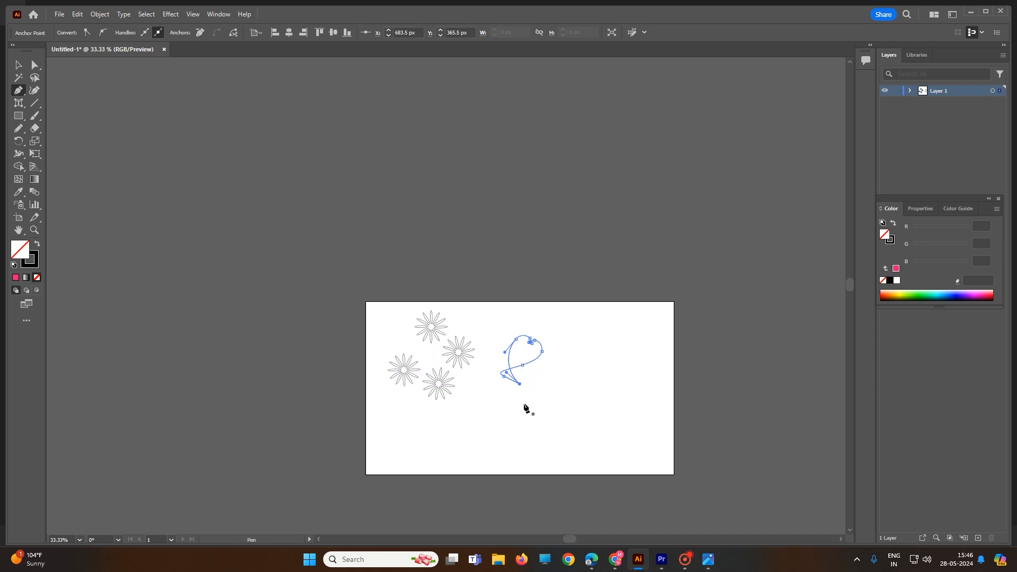
scroll(527, 415, up, 3)
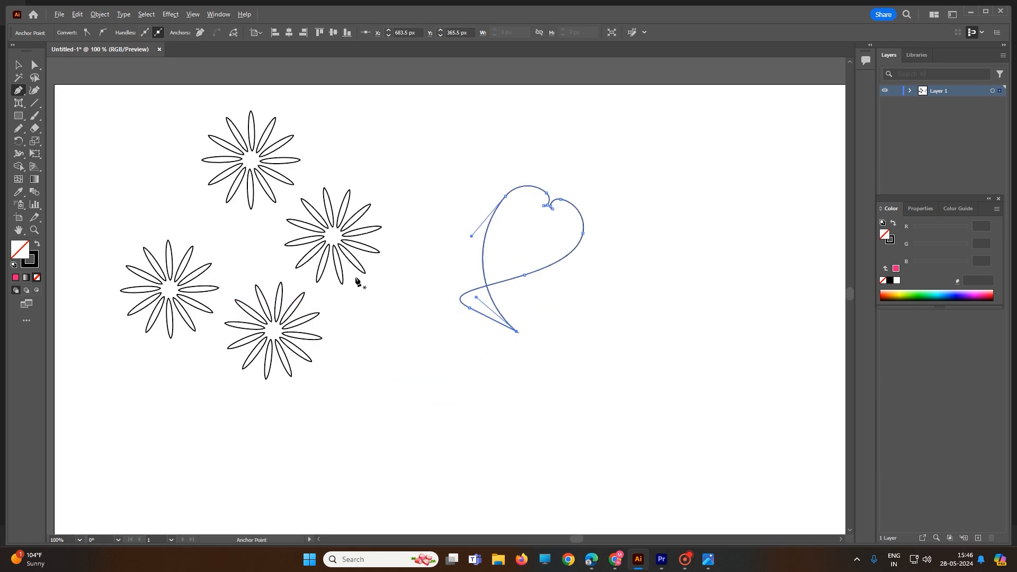
click(22, 94)
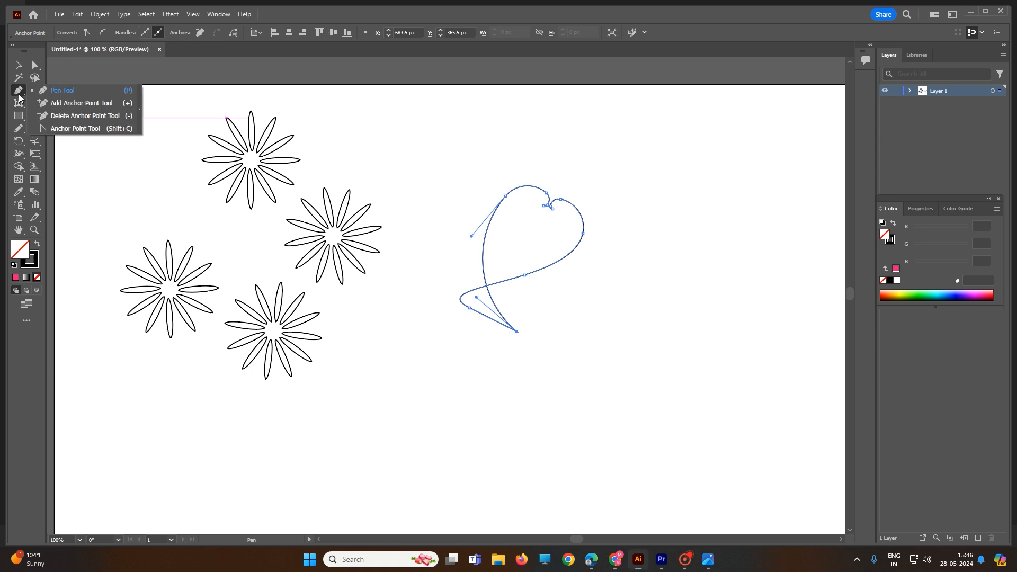
click(77, 118)
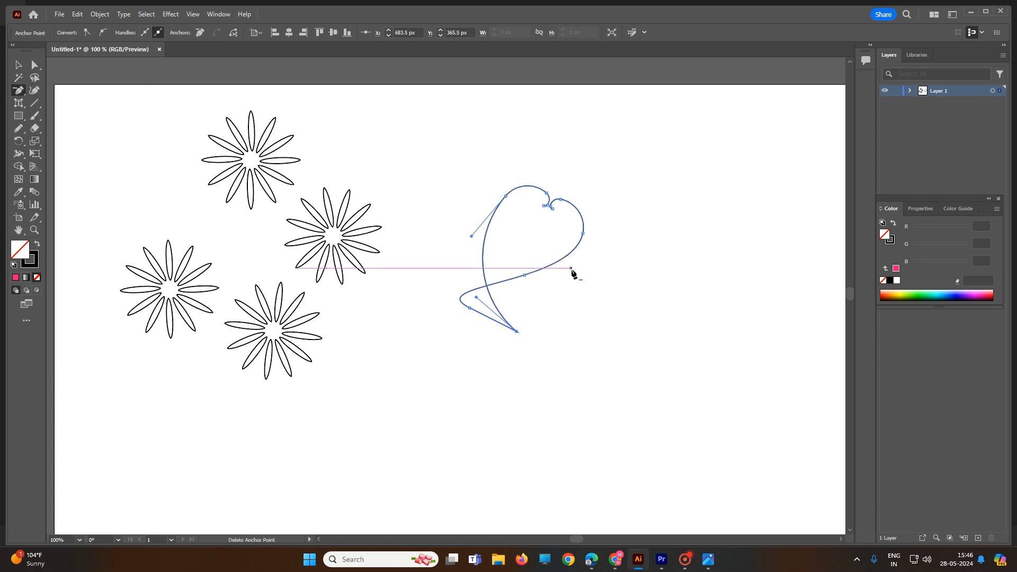
click(525, 275)
click(470, 307)
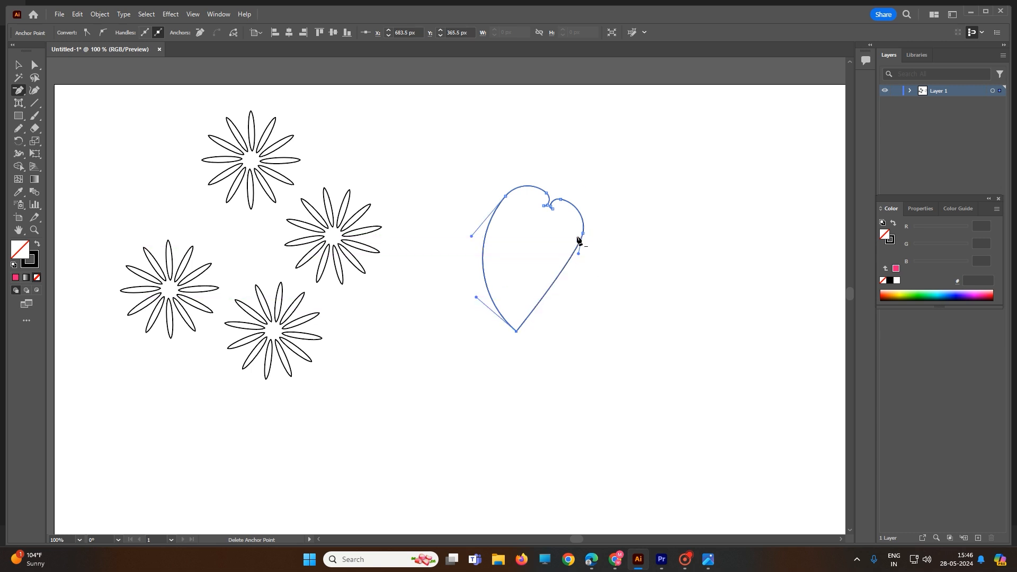
click(479, 296)
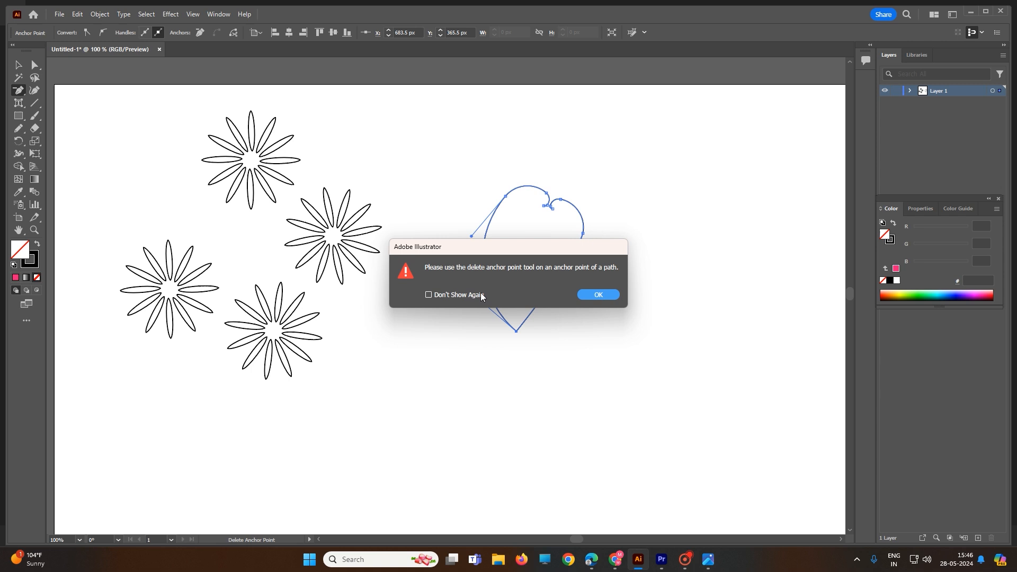
click(598, 295)
- Reshape the heart's right side with the Anchor Point tool and convert its rightmost anchor to a corner point
click(19, 93)
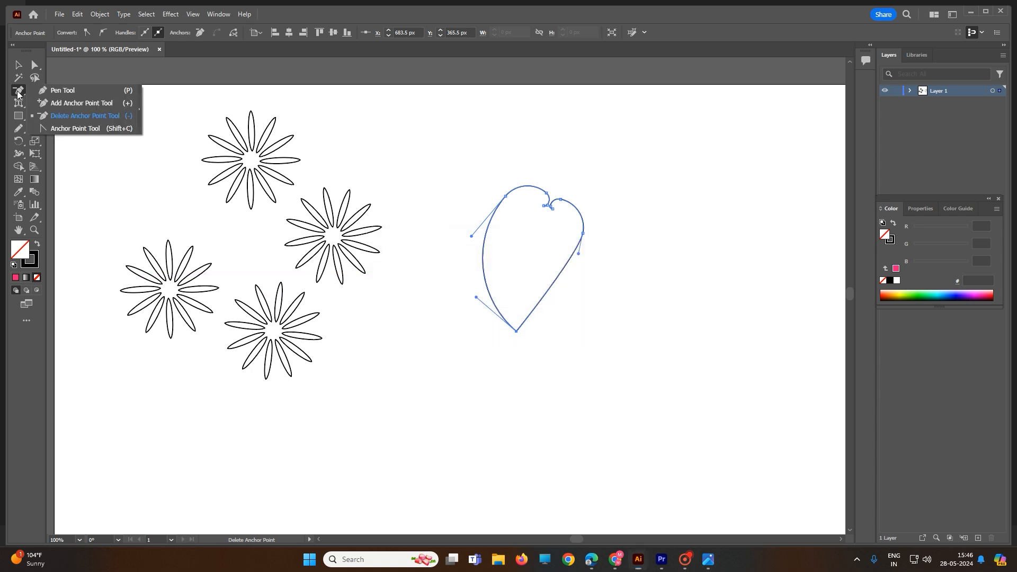
click(75, 128)
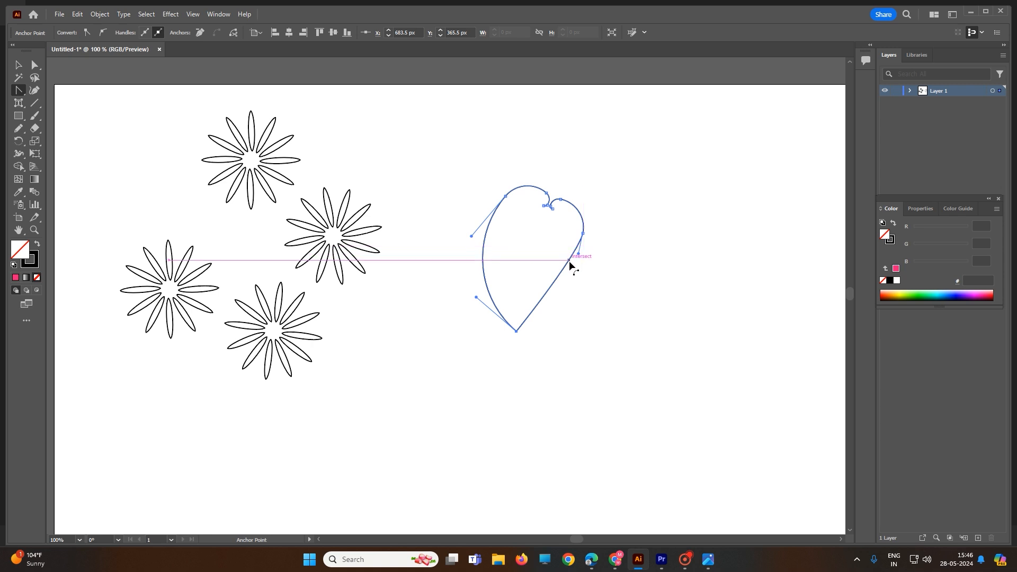
drag(568, 263, 587, 247)
click(582, 233)
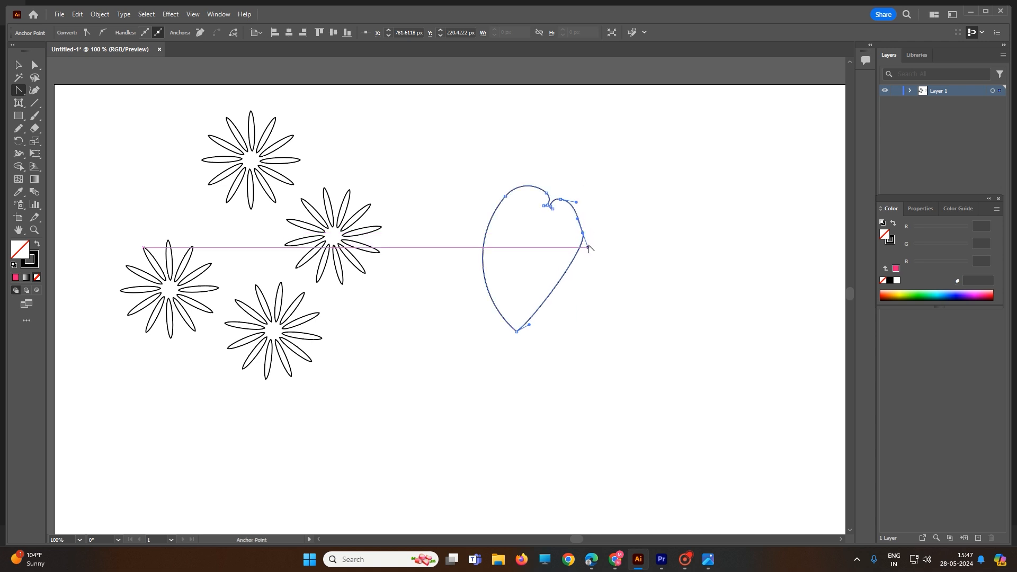
click(583, 234)
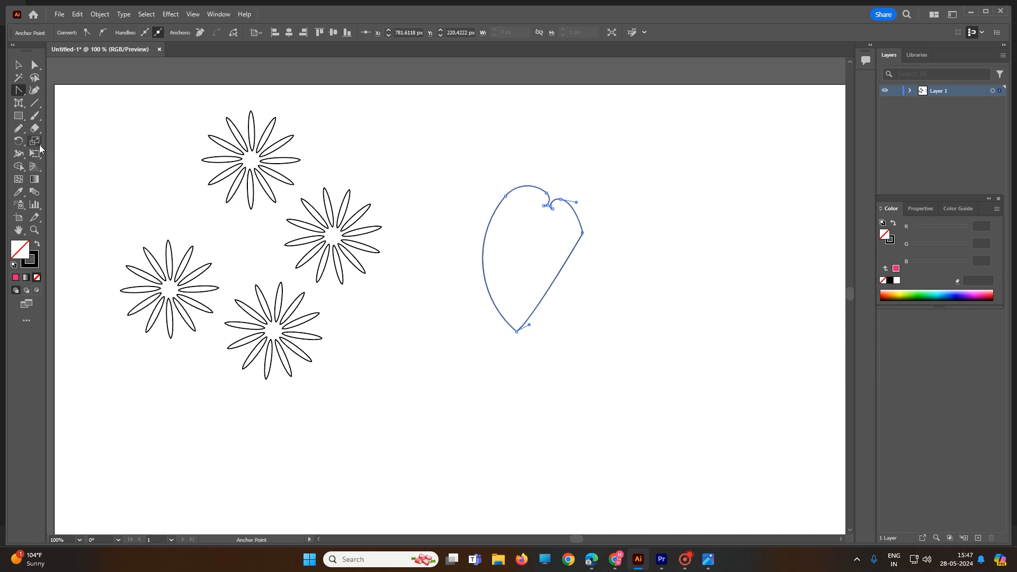
- Draw a rectangular grid below the heart and add a second 220 × 198 px grid beside it with 5 horizontal and 5 vertical dividers
click(37, 116)
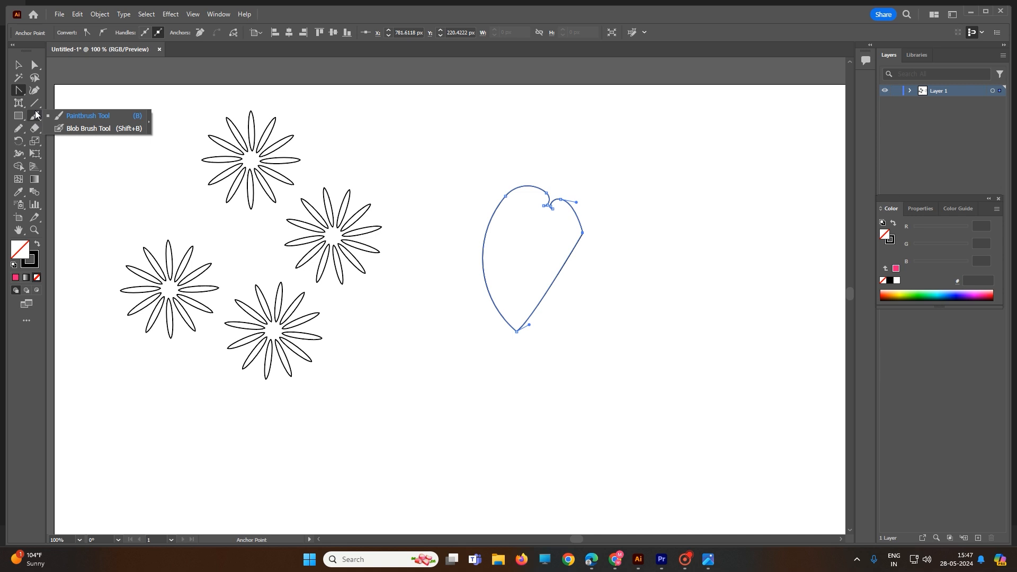
click(38, 109)
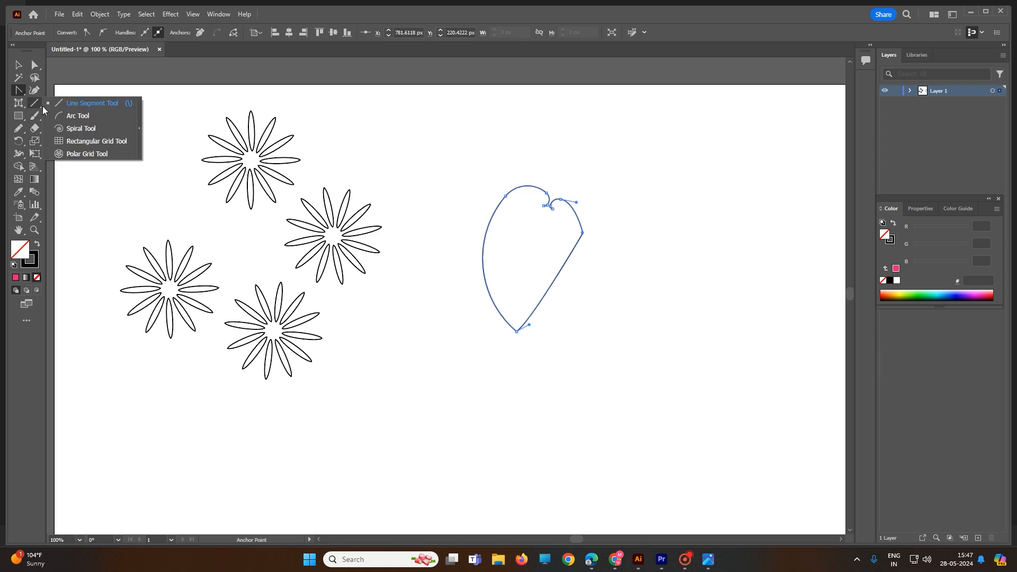
click(80, 141)
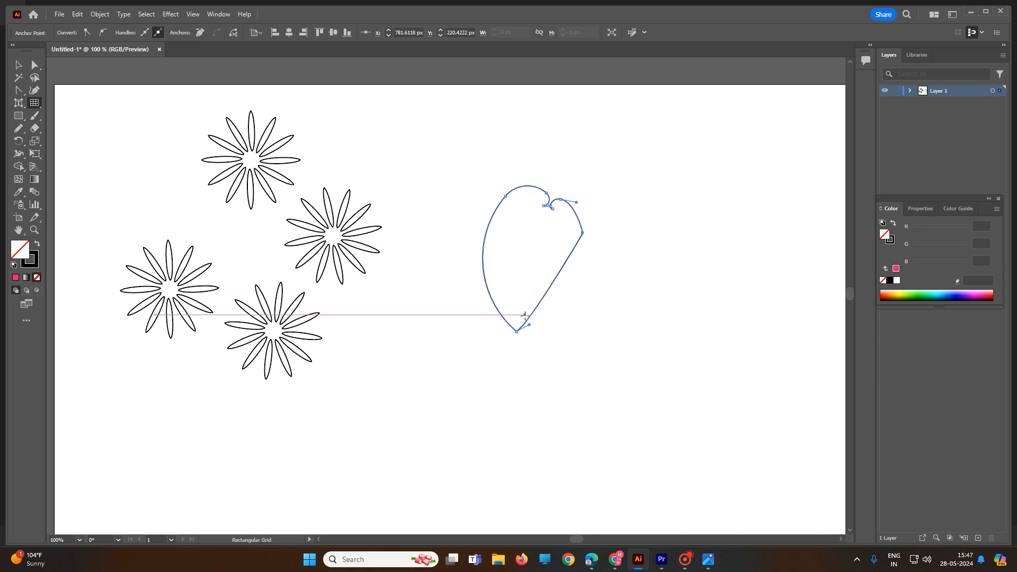
drag(415, 352, 564, 488)
click(675, 350)
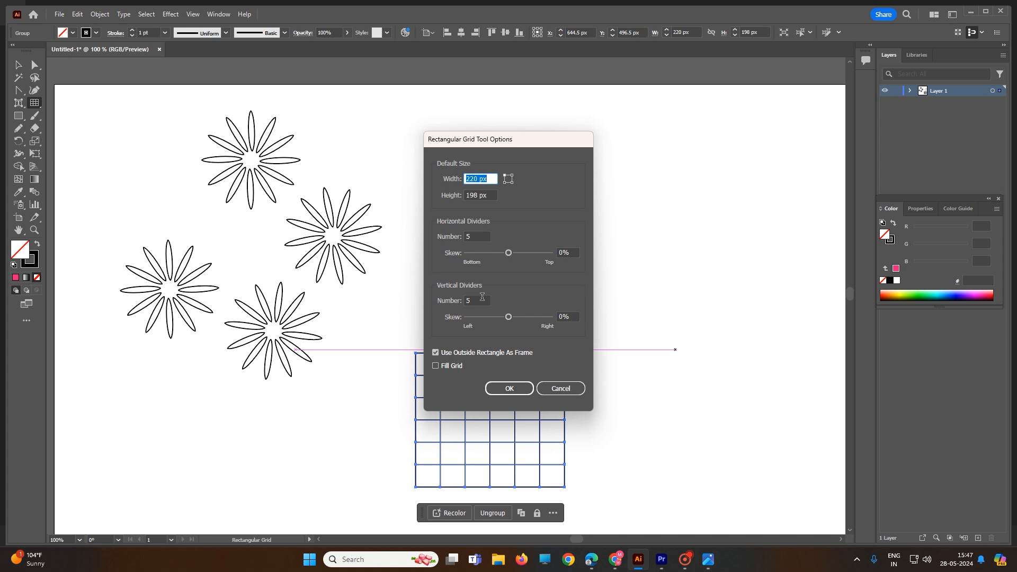
click(510, 389)
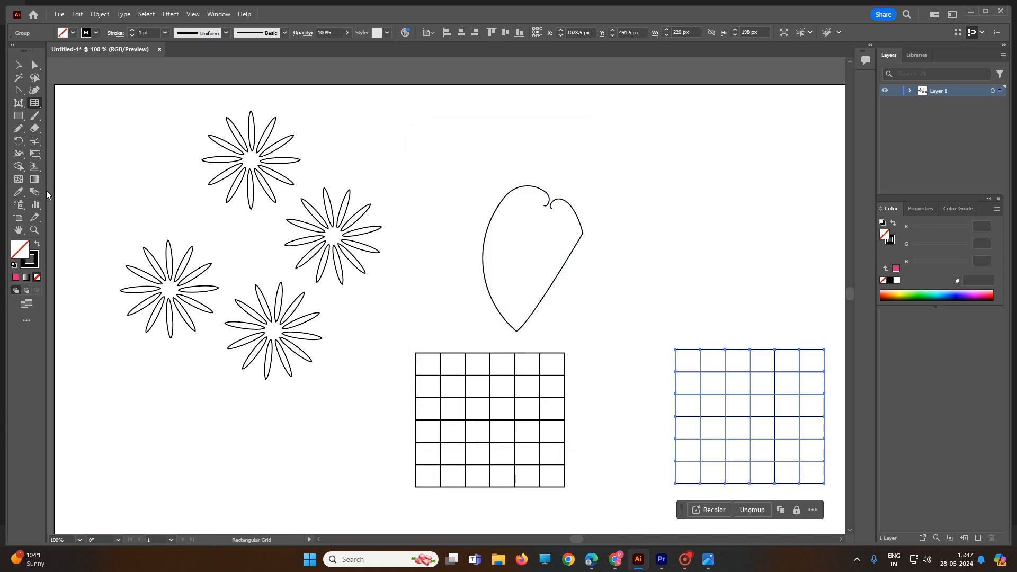
- Show the color swatches and fill the right grid's upper-left cell with green using the Shape Builder tool
click(21, 168)
click(218, 14)
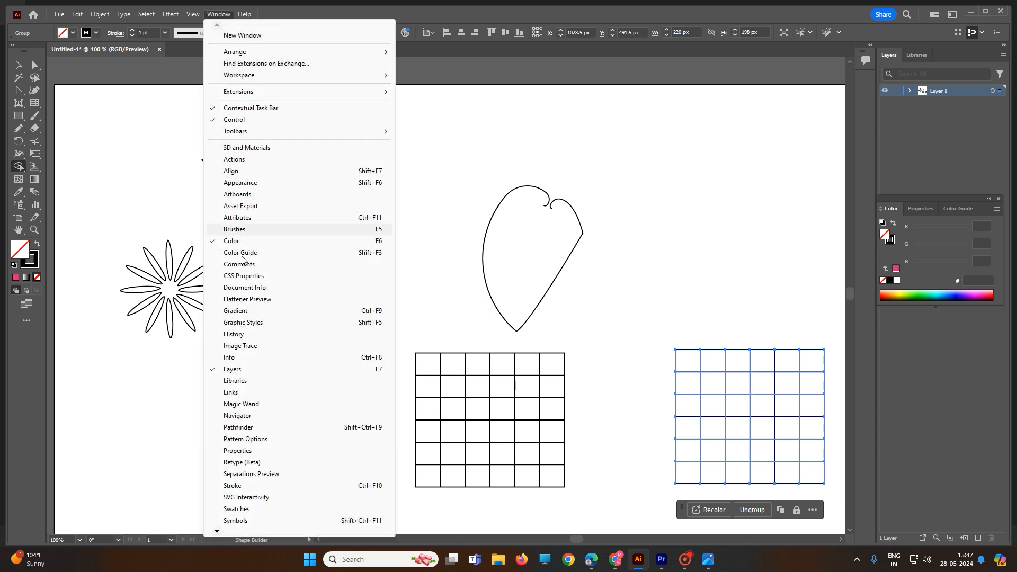
click(237, 509)
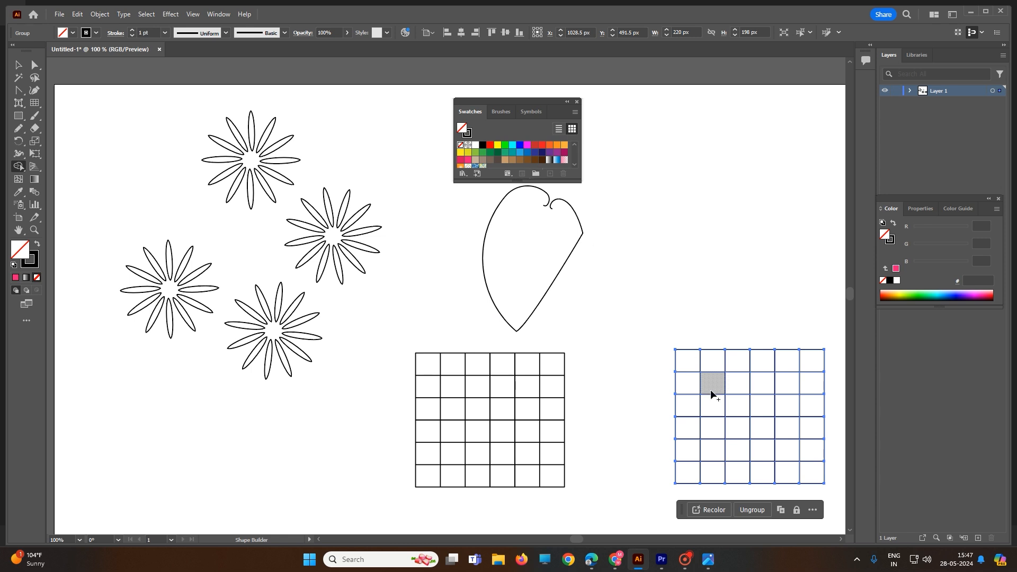
click(505, 146)
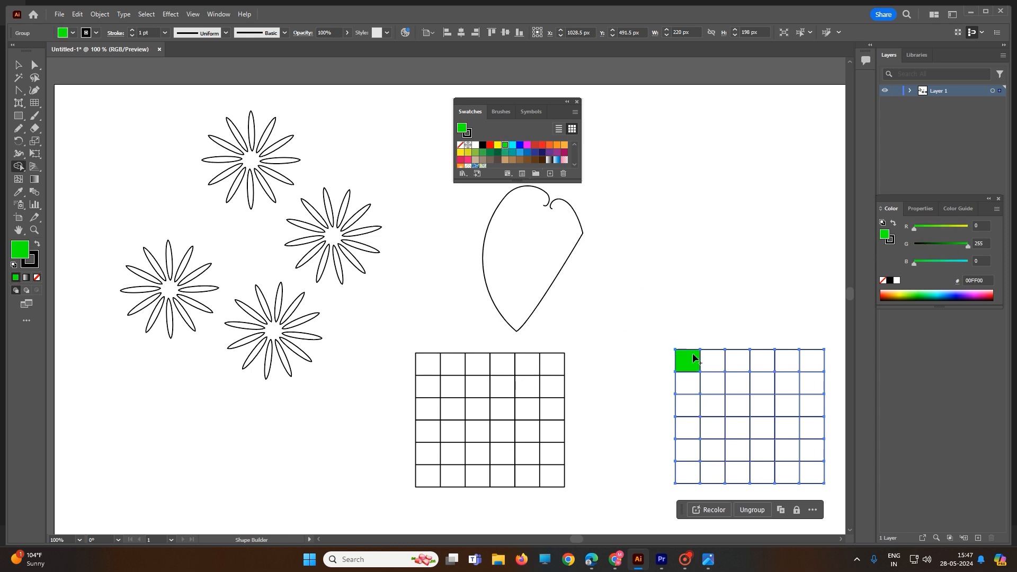
- Fill seven scattered cells of the right grid with orange using the Shape Builder tool
click(550, 145)
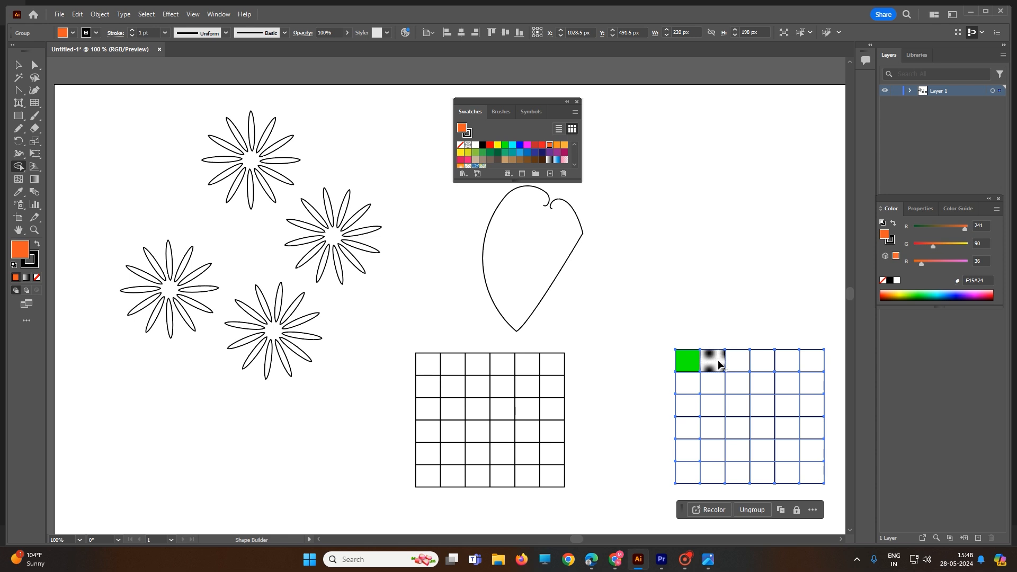
click(762, 405)
click(737, 428)
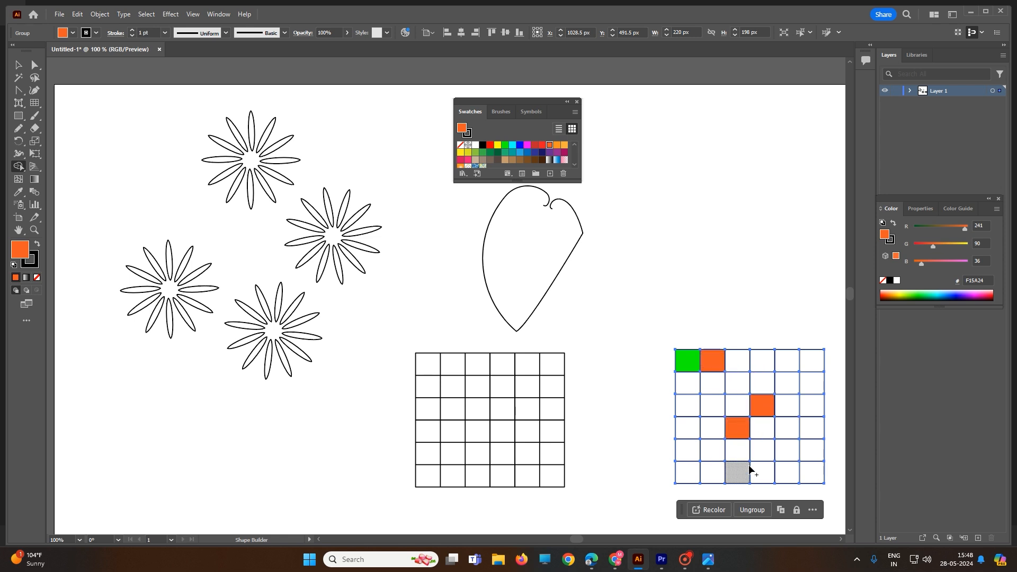
click(762, 472)
click(712, 472)
click(712, 406)
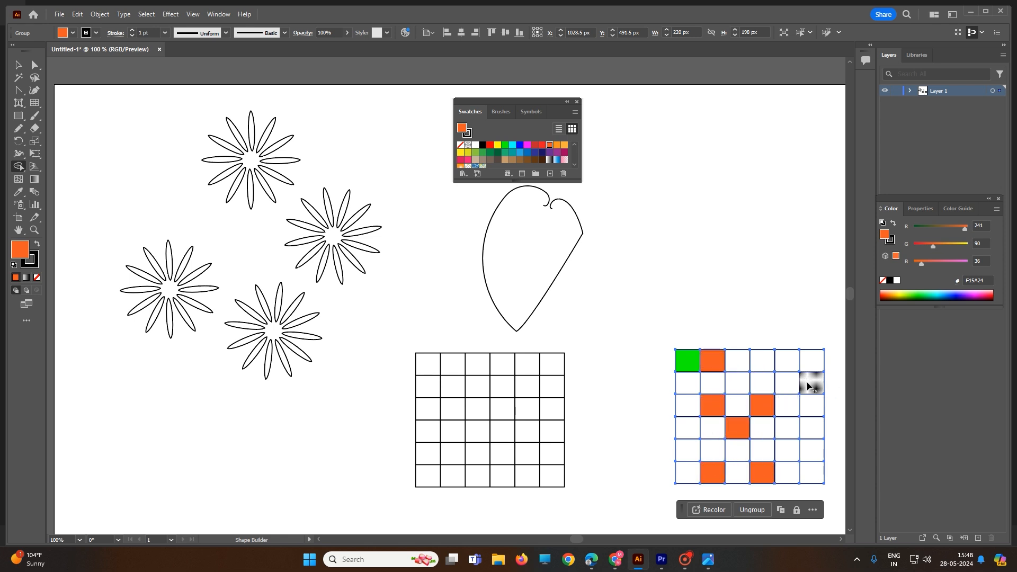
click(807, 385)
- Fill six scattered cells of the right grid with yellow using the Shape Builder tool
click(498, 146)
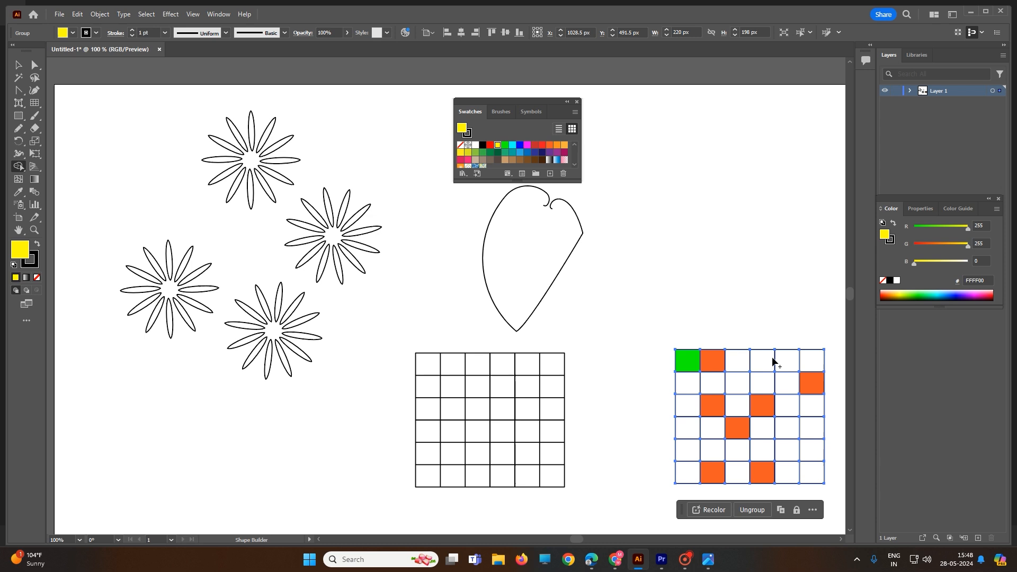
click(737, 383)
click(788, 462)
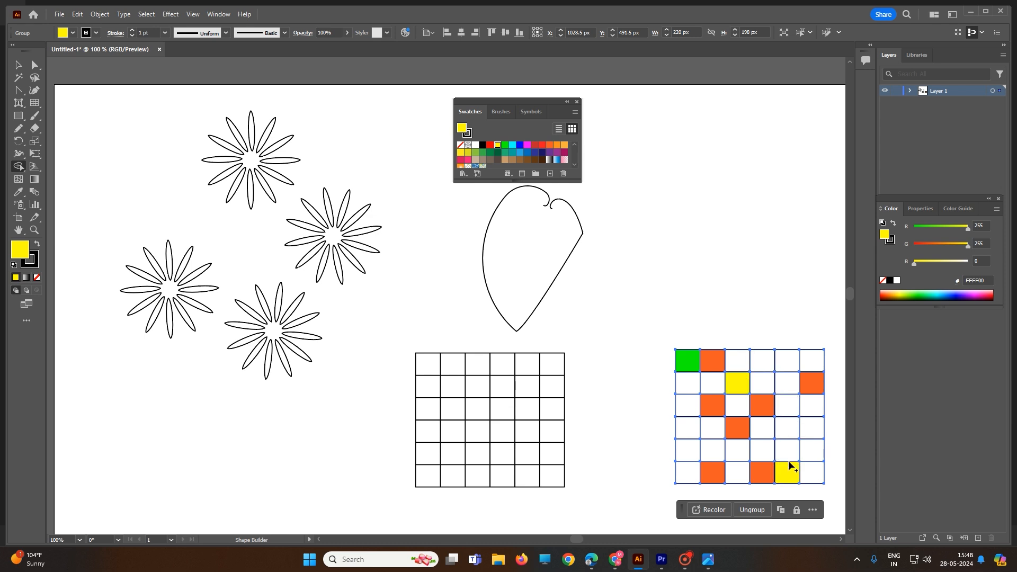
click(736, 449)
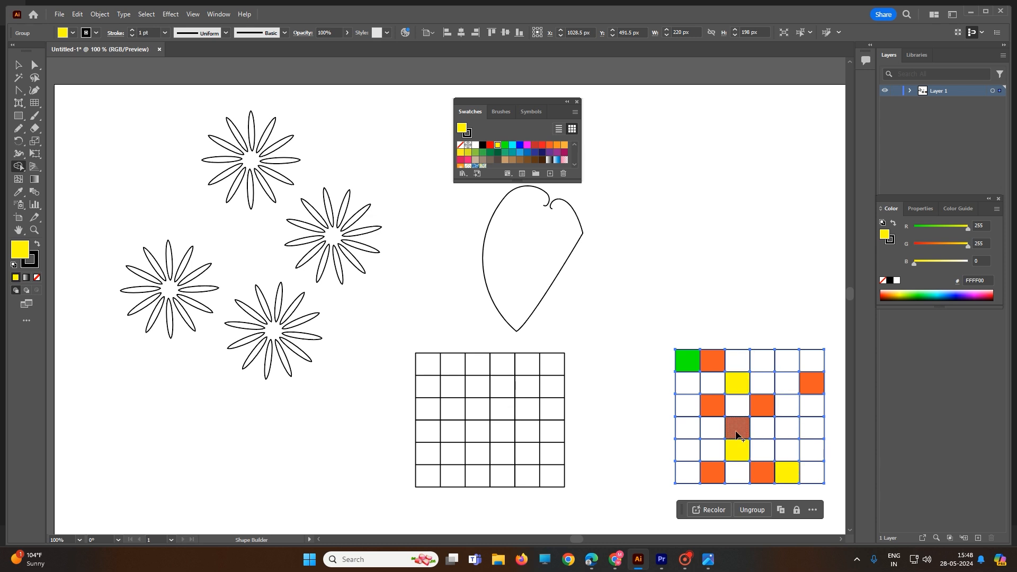
click(685, 406)
click(778, 422)
click(785, 405)
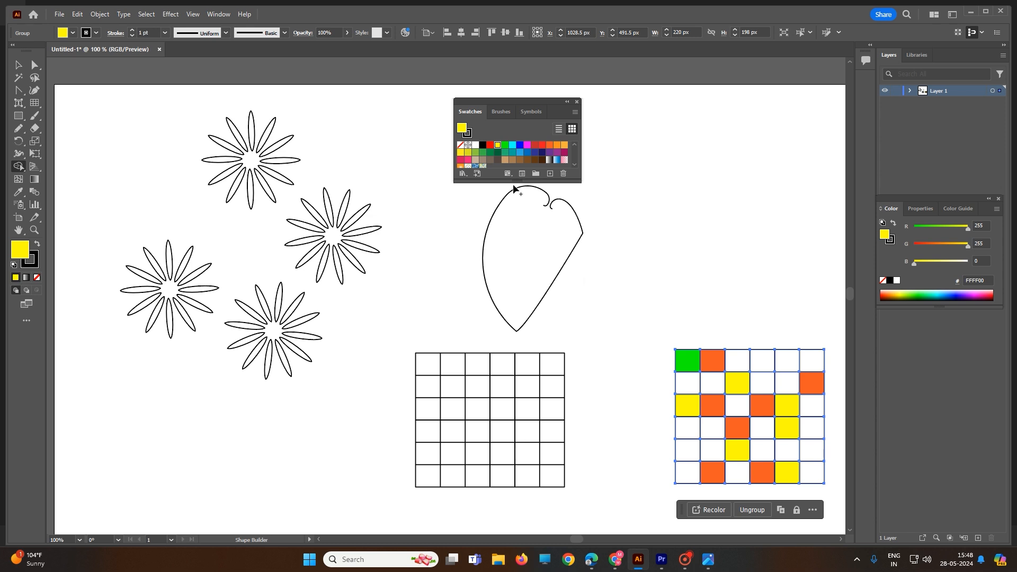
- Fill four more scattered cells of the right grid with green
click(505, 147)
click(762, 366)
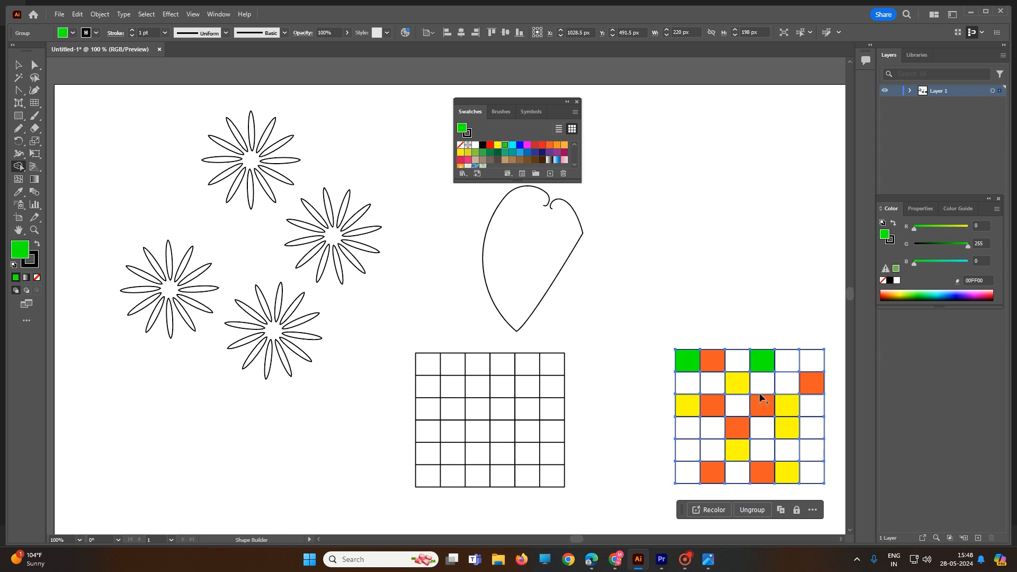
click(737, 405)
click(712, 428)
click(762, 450)
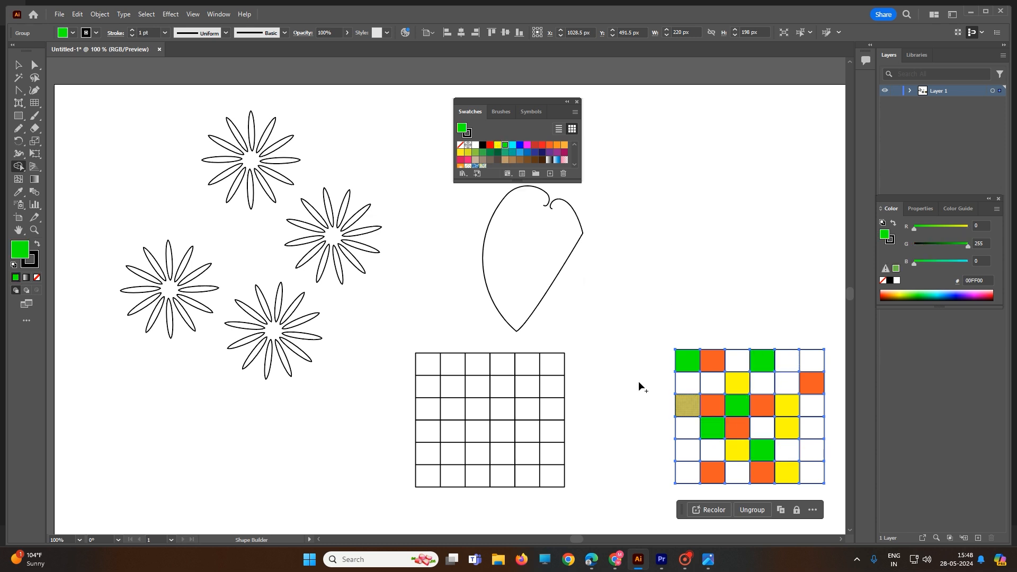
- Fill six cells of the right grid with pink, including the first, fourth and last cells of the fourth row
click(467, 160)
click(687, 428)
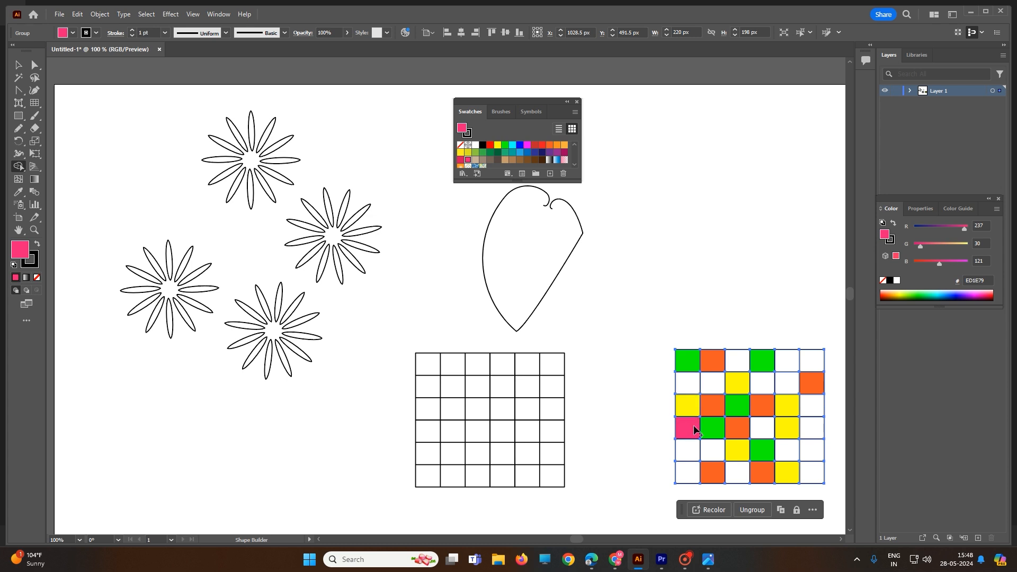
click(811, 427)
click(794, 462)
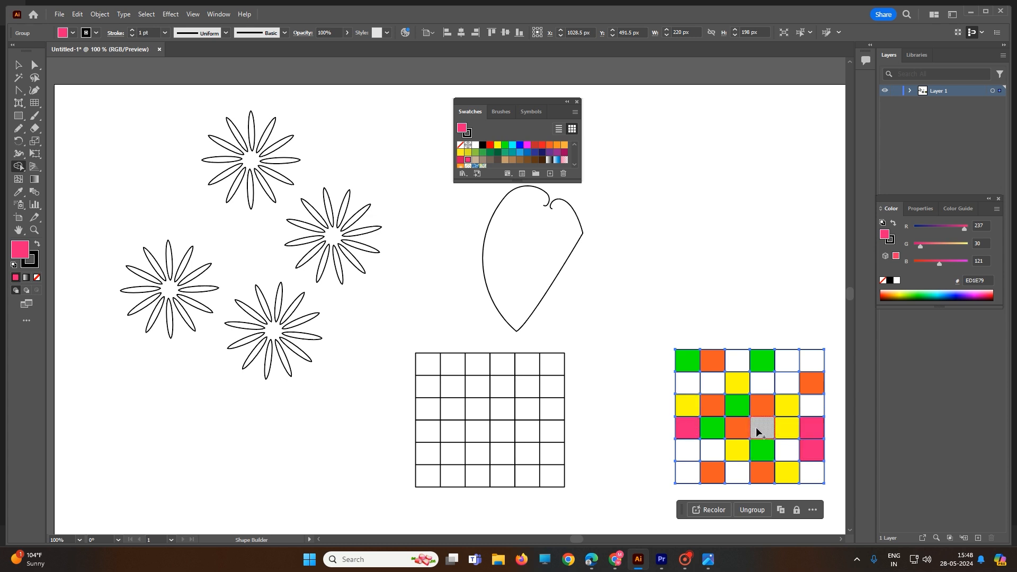
click(757, 424)
click(767, 385)
click(786, 383)
- Fill the first and third cells of the colored grid's fifth row with orange
click(550, 145)
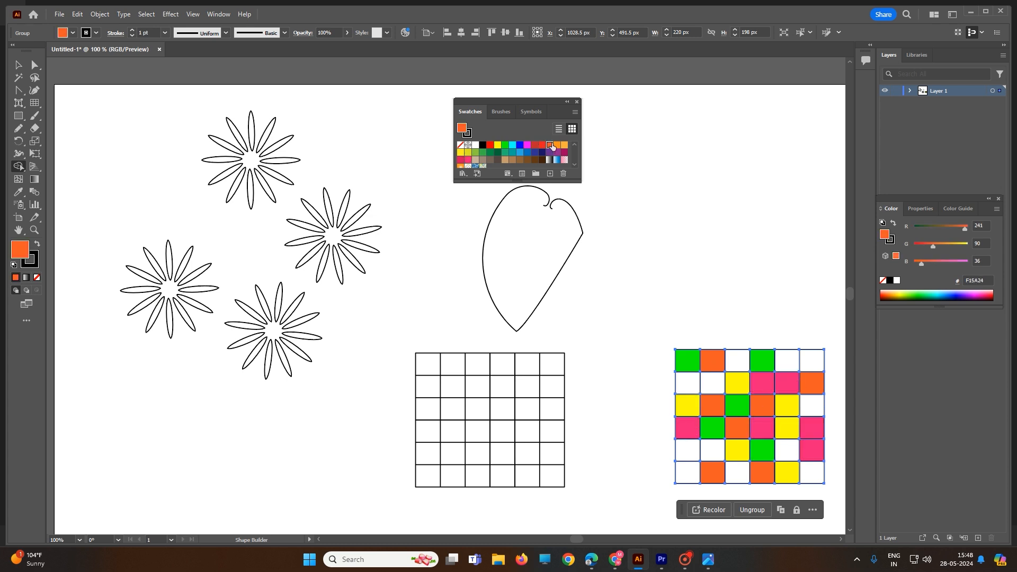
click(686, 451)
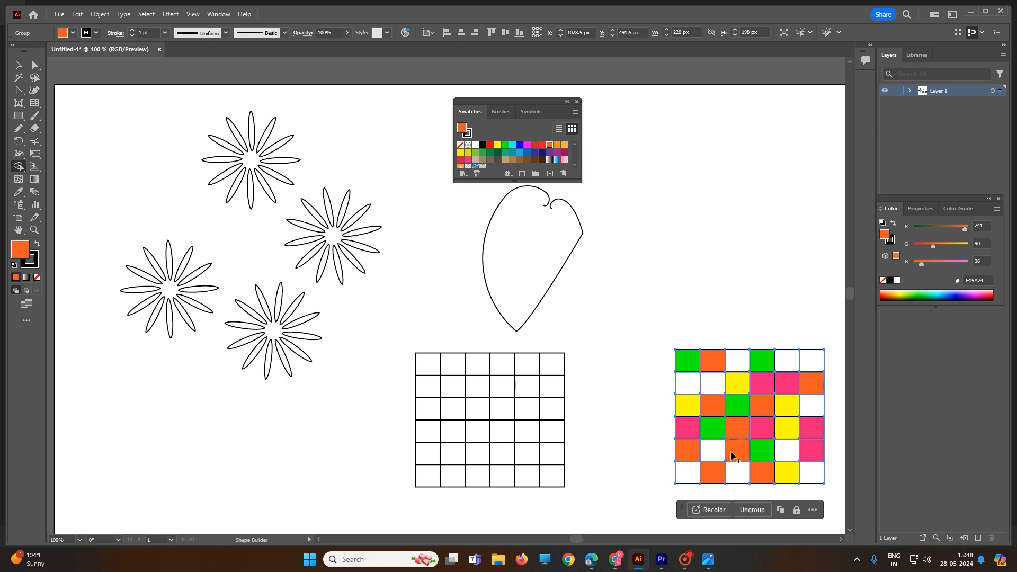
click(736, 451)
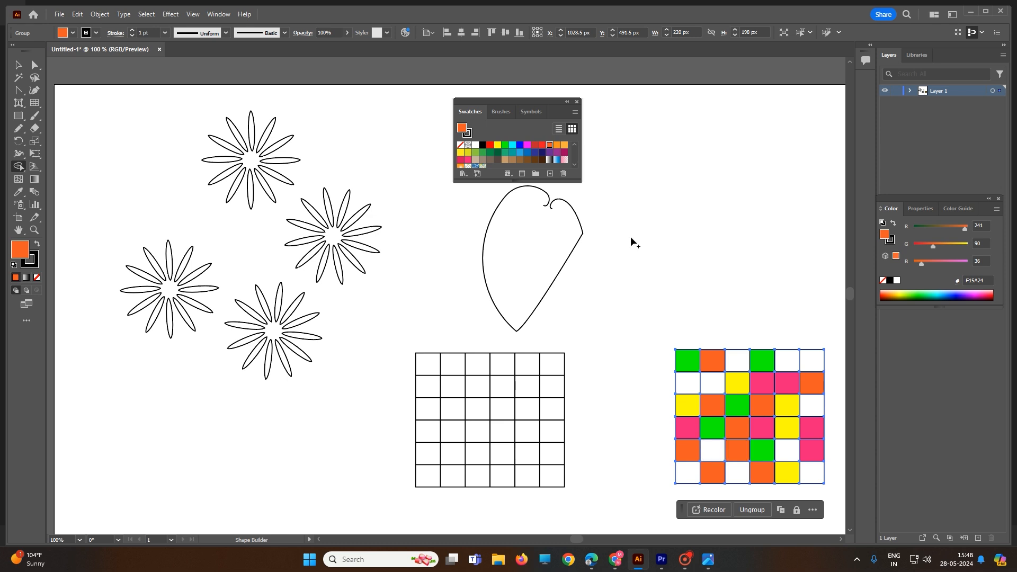
- Fill five scattered cells of the colored grid with dark navy, including the upper-right corner cell
click(542, 153)
click(768, 384)
click(687, 382)
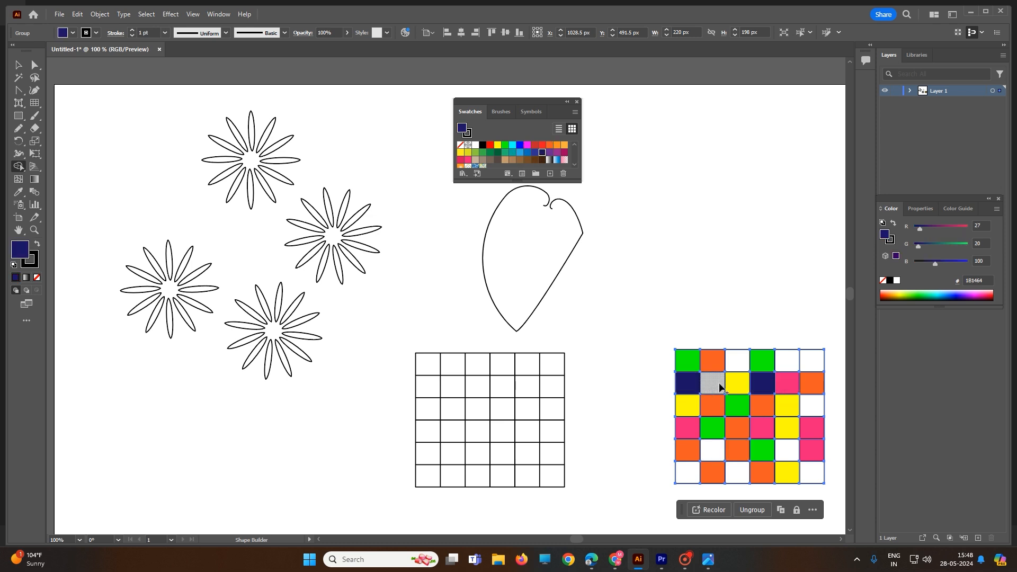
click(811, 360)
click(812, 437)
click(714, 471)
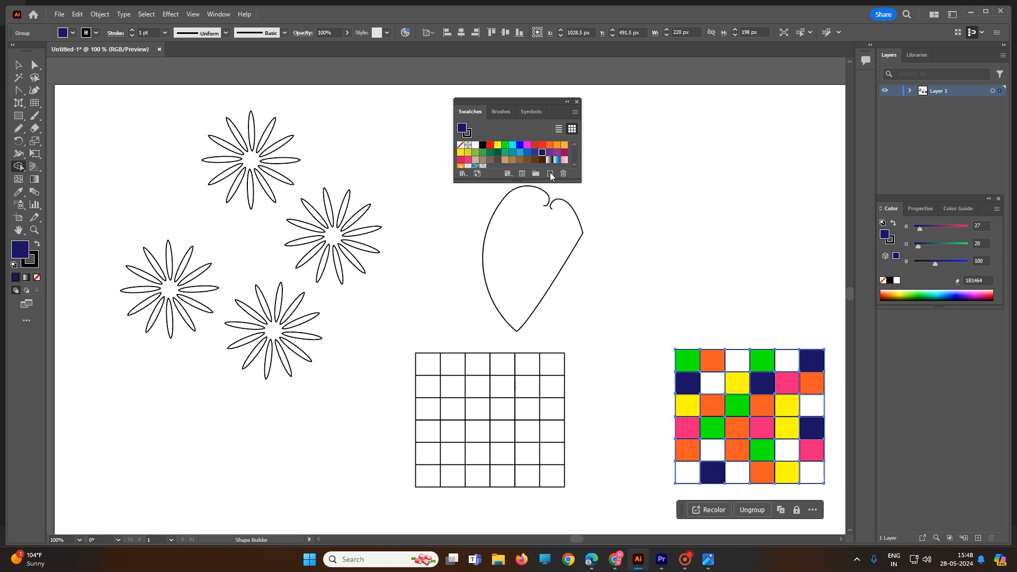
- Fill six cells of the colored grid with bright blue, including the third and fifth cells of the top row
click(519, 146)
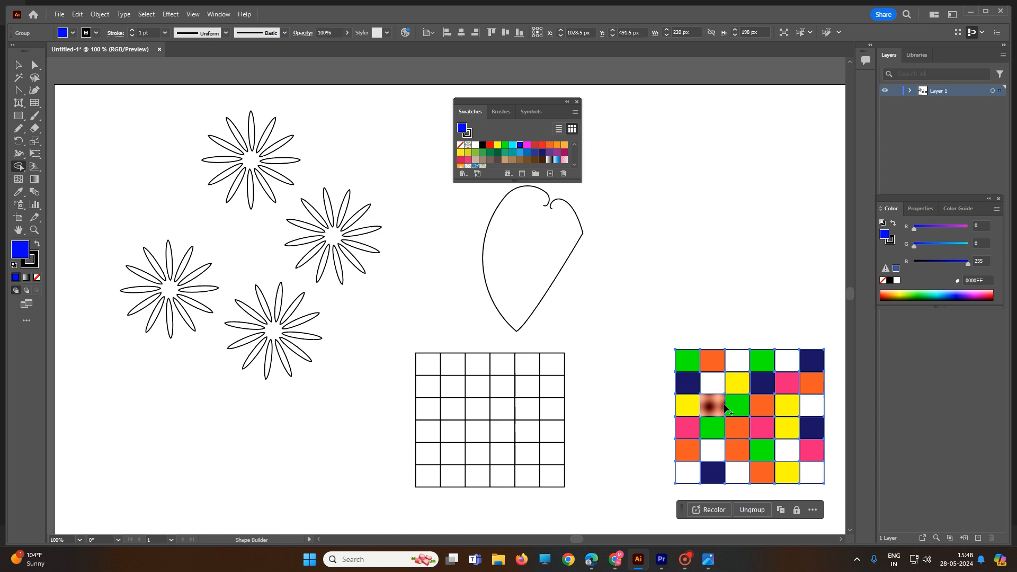
click(740, 367)
click(787, 449)
click(738, 450)
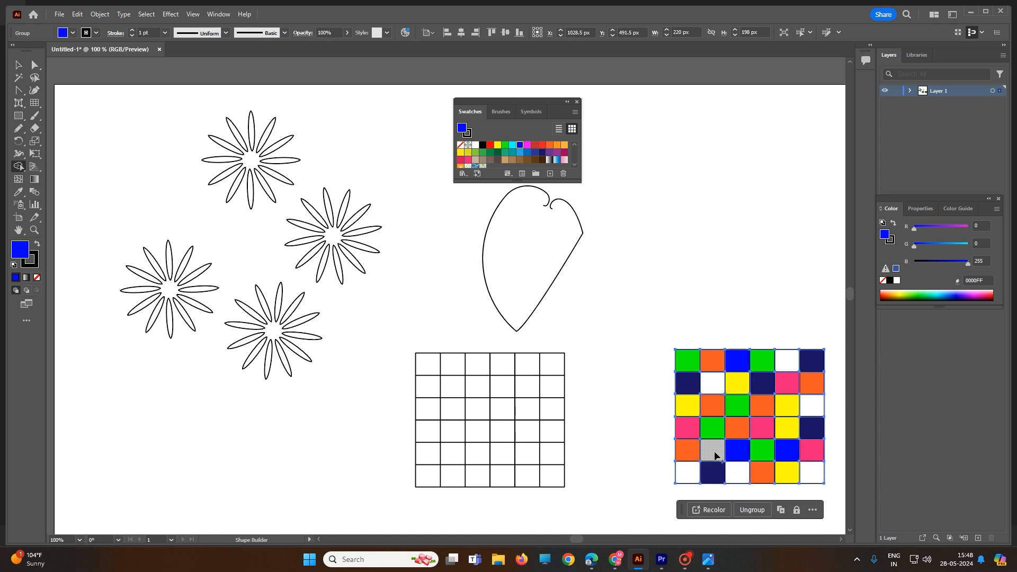
click(713, 450)
click(687, 472)
click(787, 361)
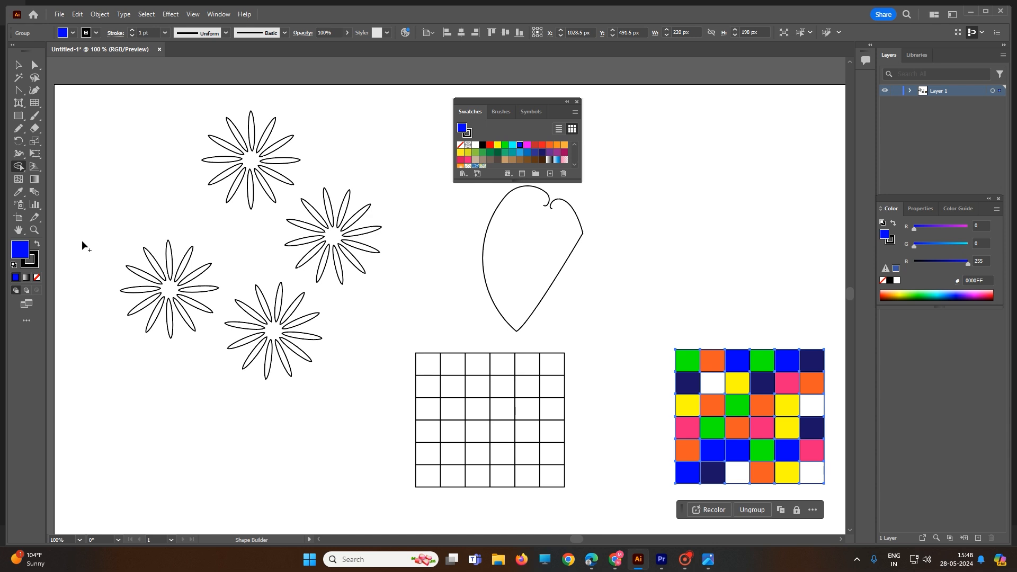
- Rotate a copy of the colored grid around a point at its lower left, and repeat the transformation twice to make three copies
scroll(432, 290, down, 1)
scroll(491, 296, down, 2)
scroll(491, 298, down, 1)
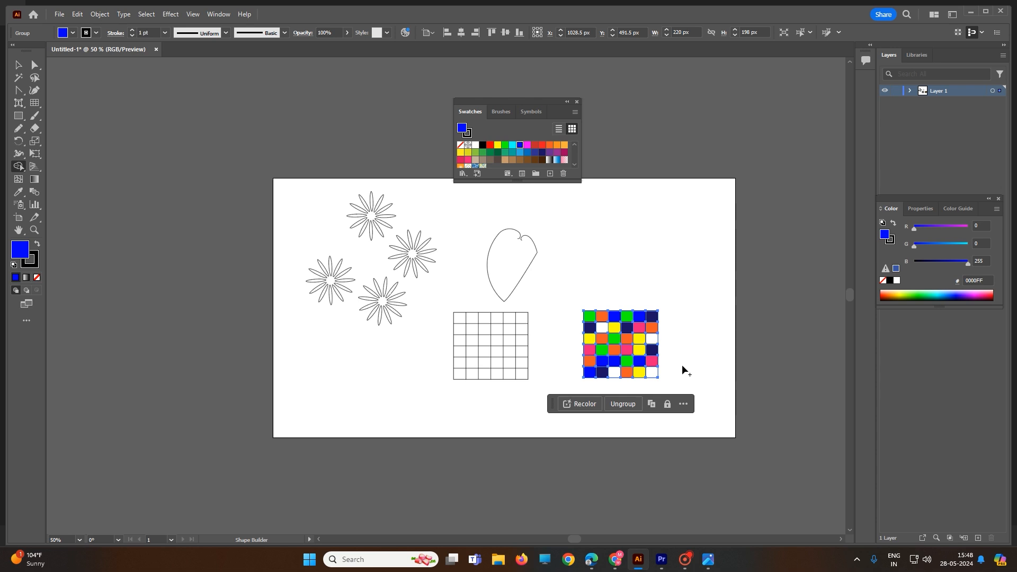
click(18, 65)
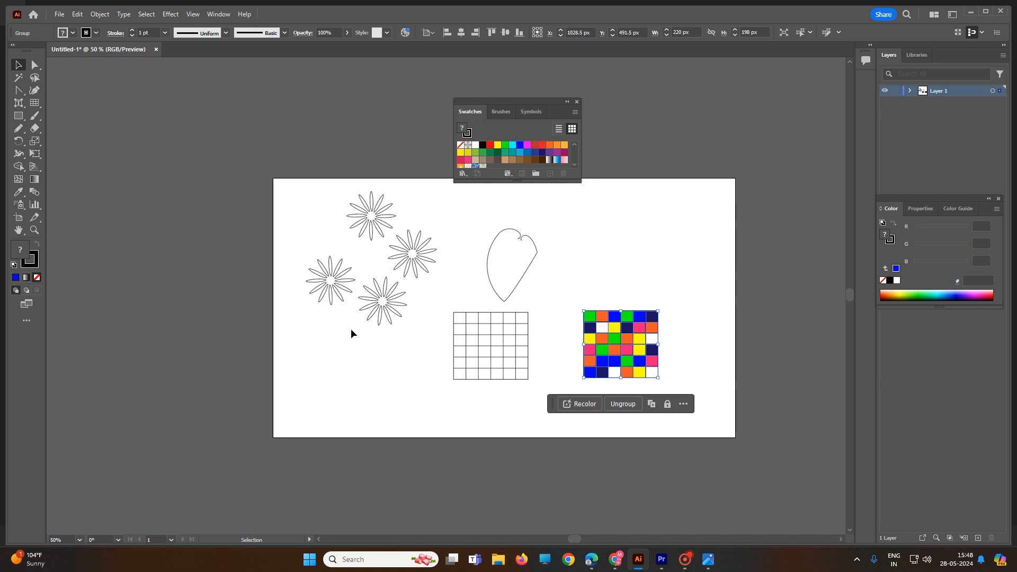
click(19, 141)
click(567, 390)
drag(660, 324, 672, 480)
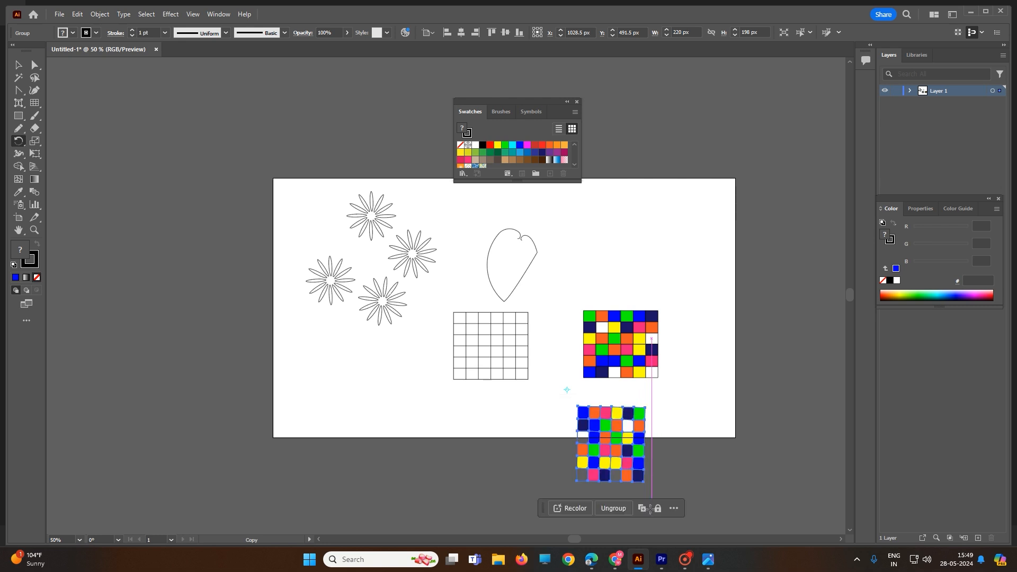
key(ctrl+d)
key(ctrl+d)
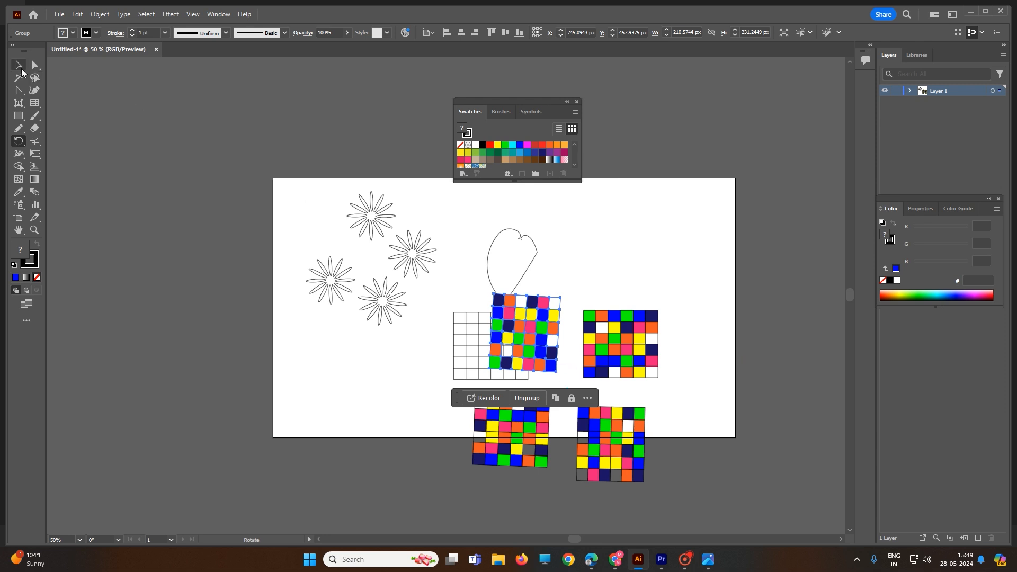
- Delete anchor points from yellow and orange cells of the rotated copy overlapping the plain grid, using the Delete Anchor Point tool
click(35, 90)
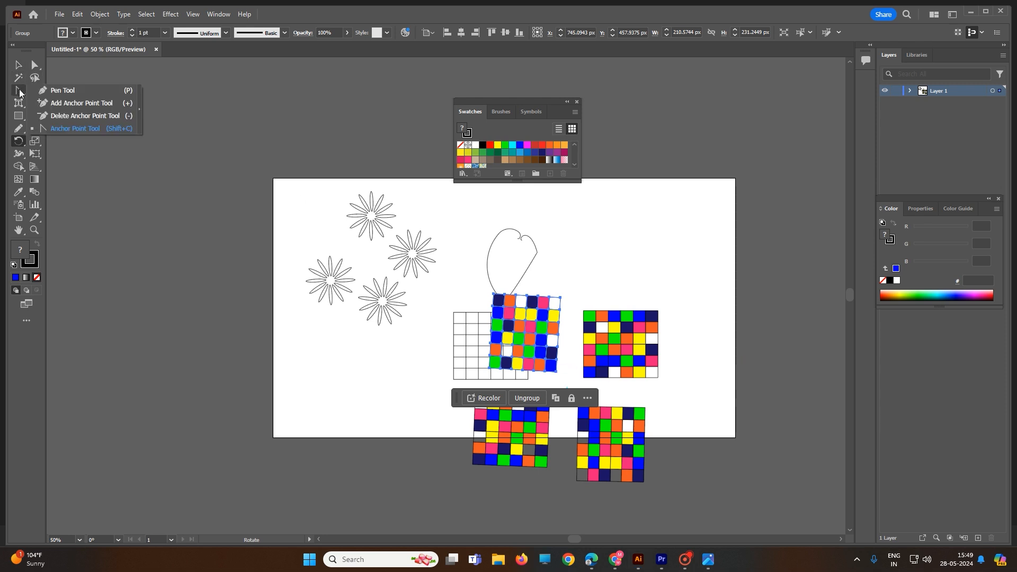
click(77, 115)
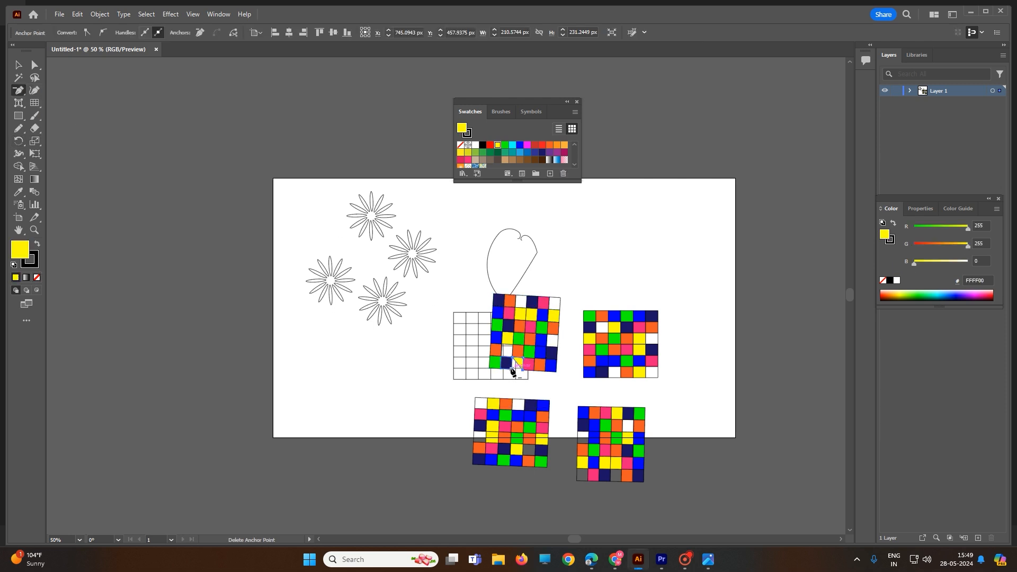
click(515, 362)
click(513, 359)
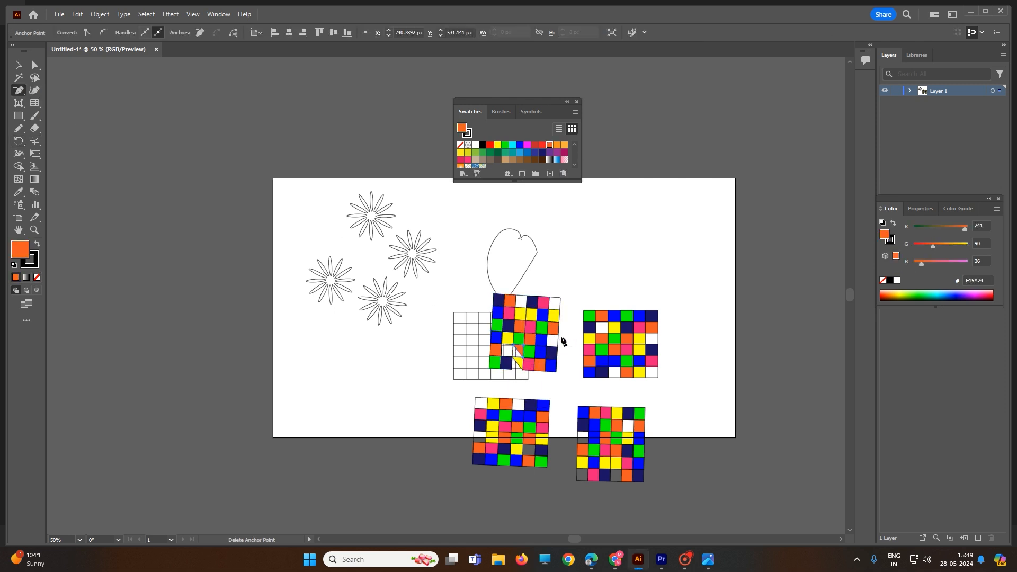
click(559, 313)
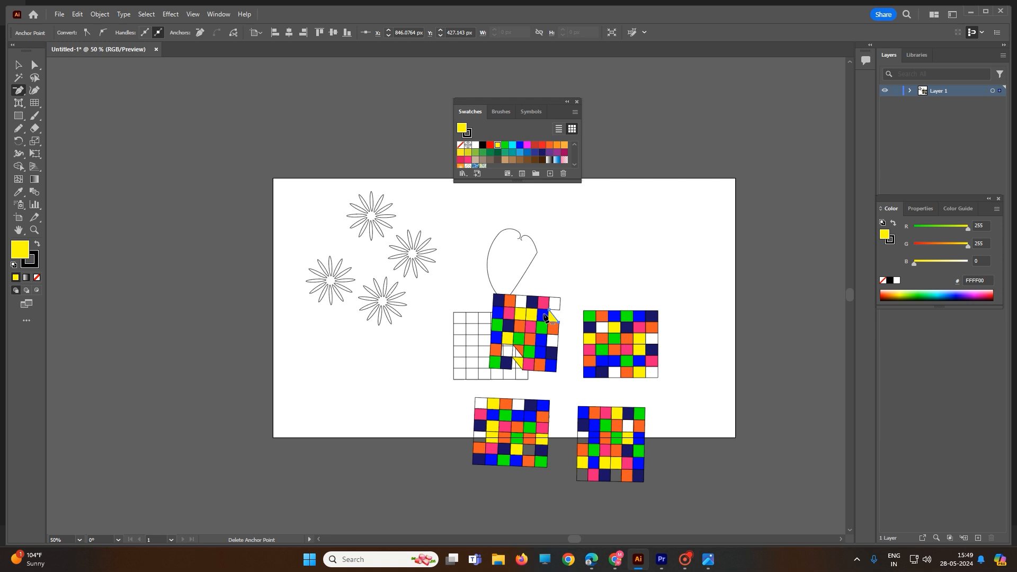
- Delete further anchor points from pink, orange, green and yellow cells of the rotated copy overlapping the plain grid
click(515, 319)
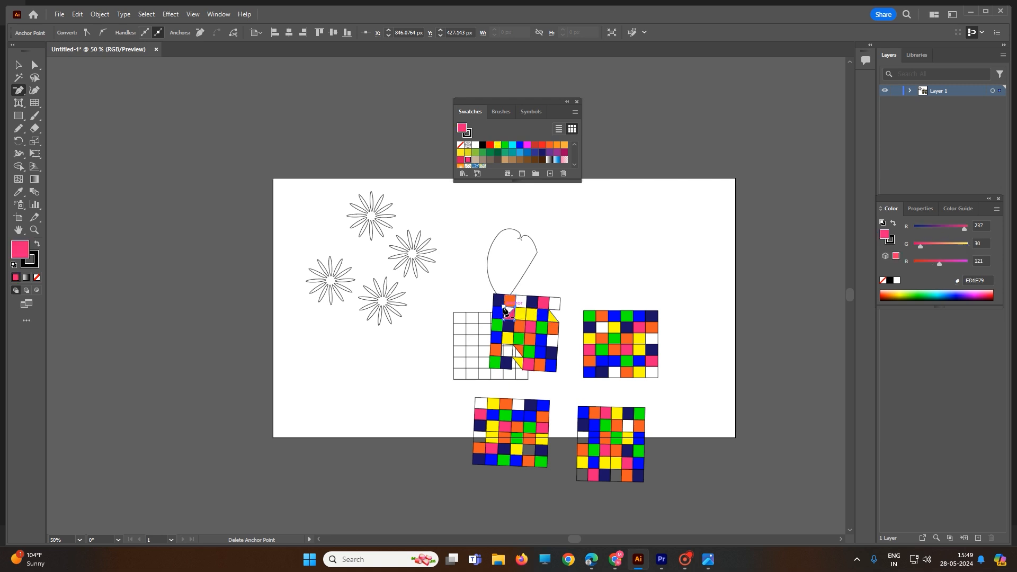
click(528, 337)
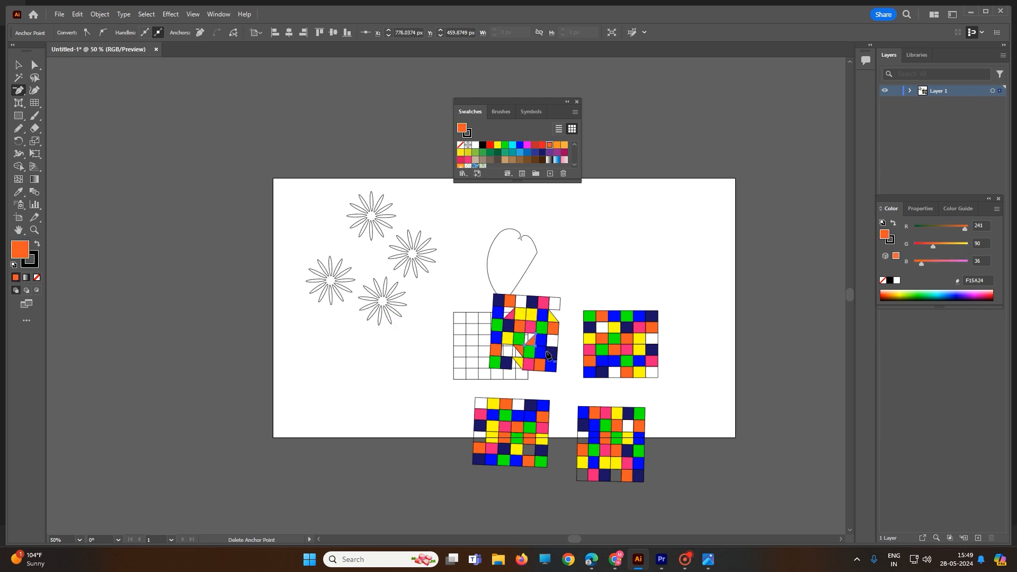
click(608, 339)
click(586, 292)
click(627, 336)
click(599, 295)
click(549, 321)
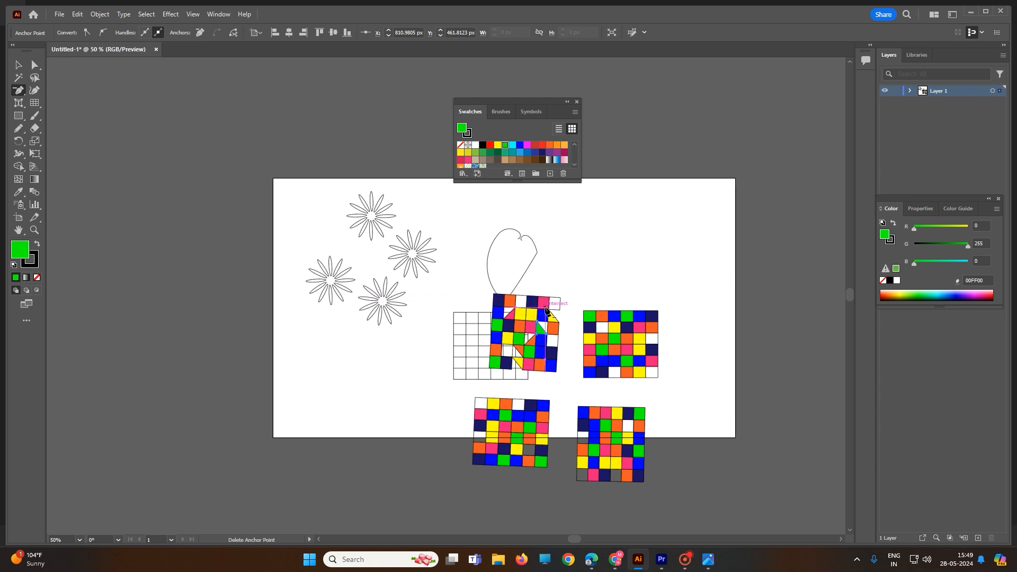
click(549, 310)
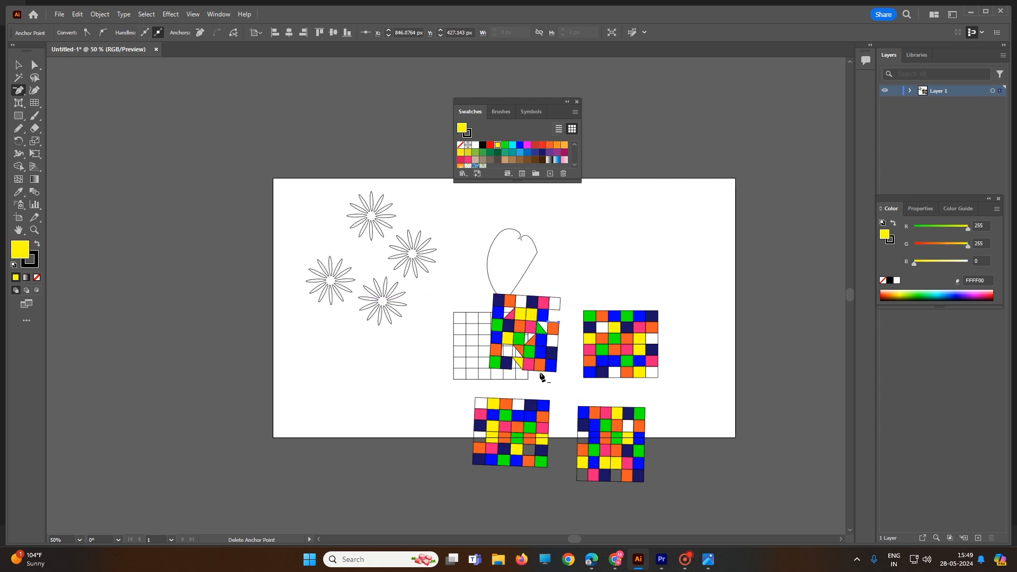
- Draw a polar grid about 258 × 271 px in the artboard's upper-right area and ungroup it
click(18, 65)
click(36, 104)
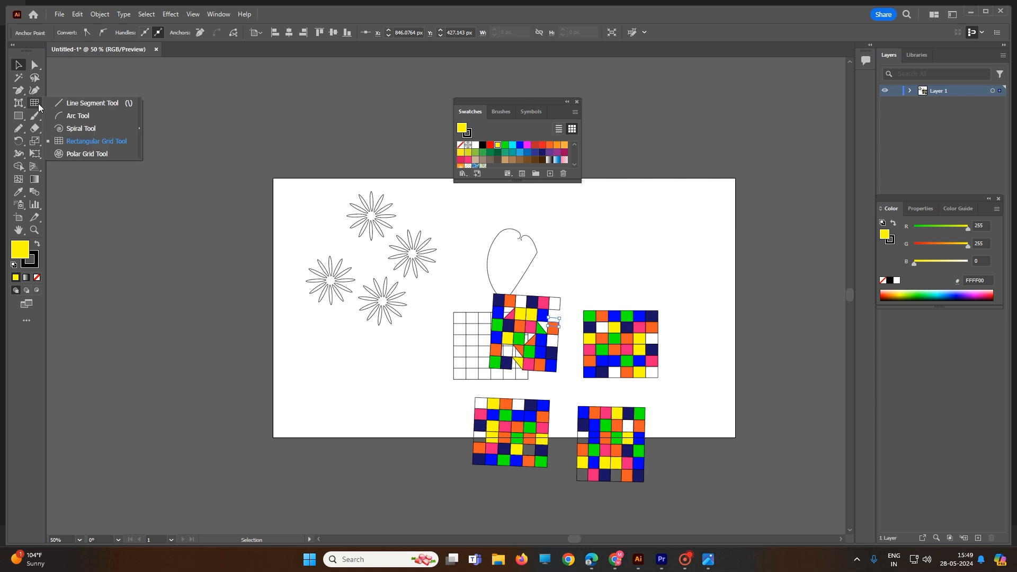
click(86, 155)
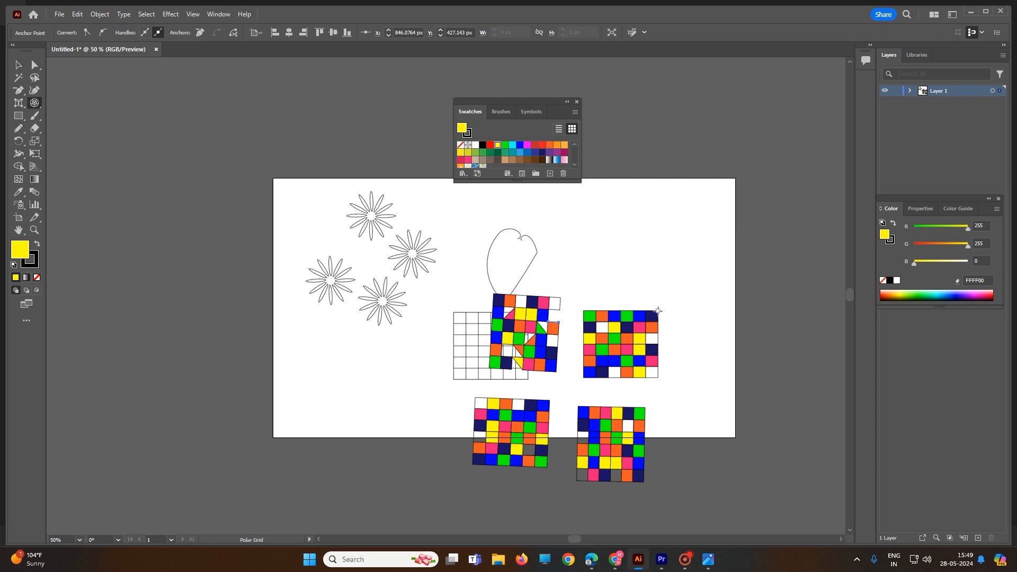
click(35, 104)
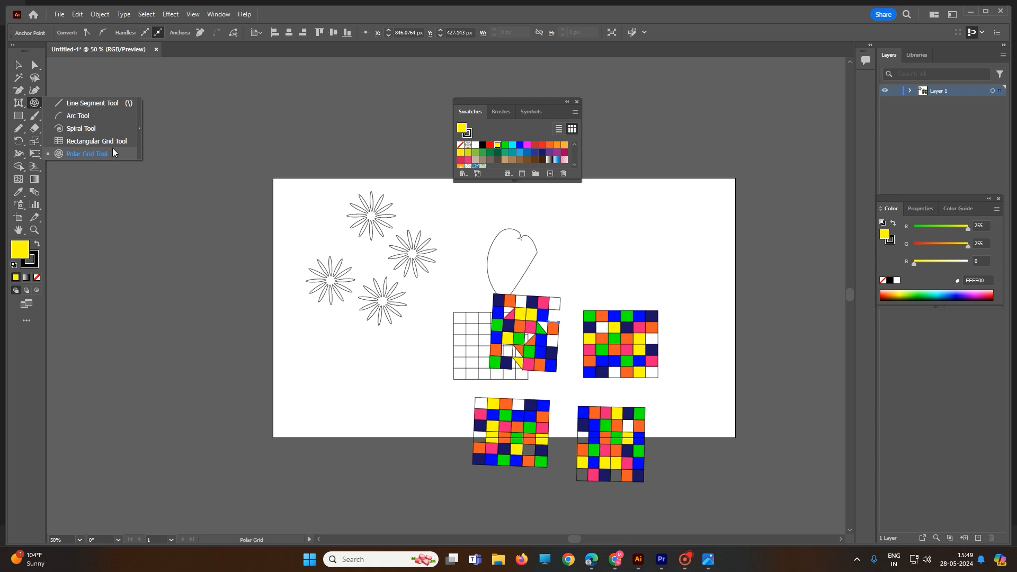
drag(614, 201, 701, 293)
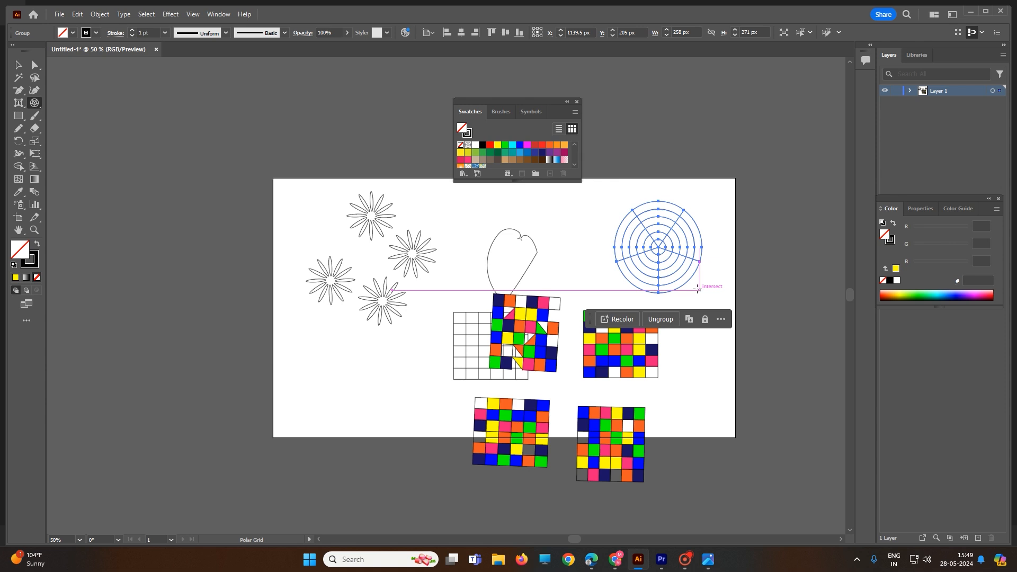
click(665, 322)
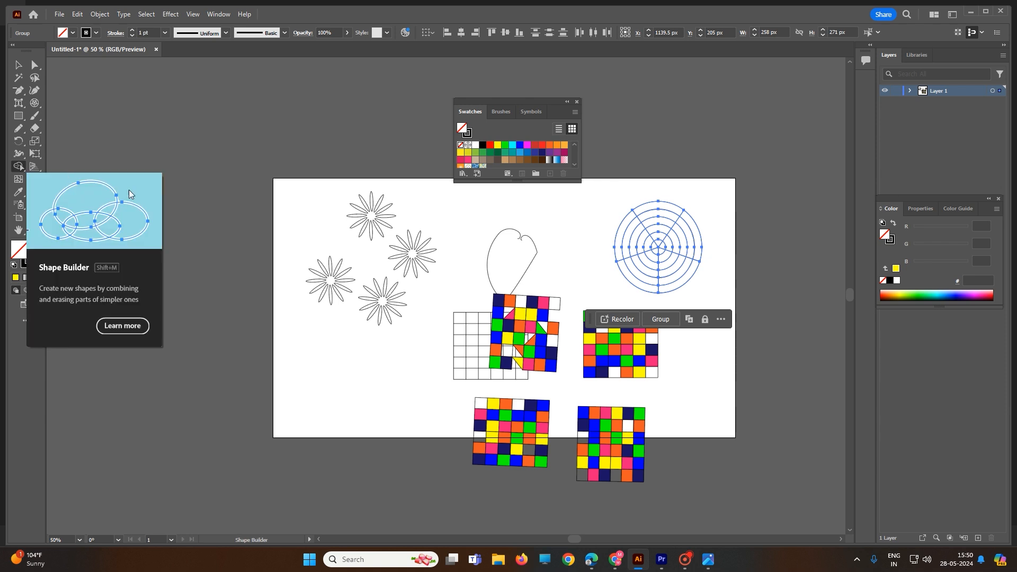
- Fill the polar grid's outer ring and two inner ring segments, one on each side, with bright blue using Shape Builder
click(19, 168)
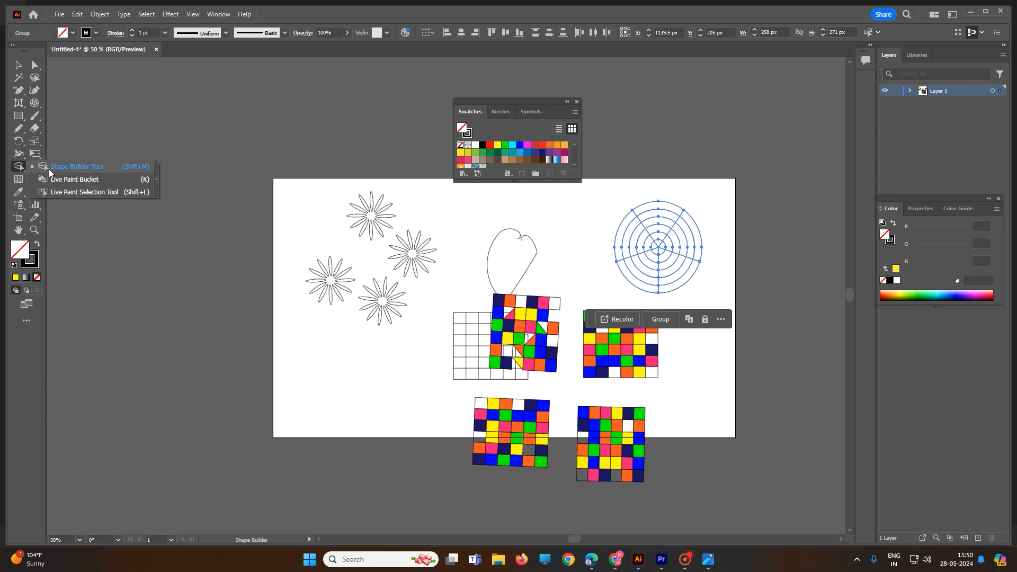
click(78, 168)
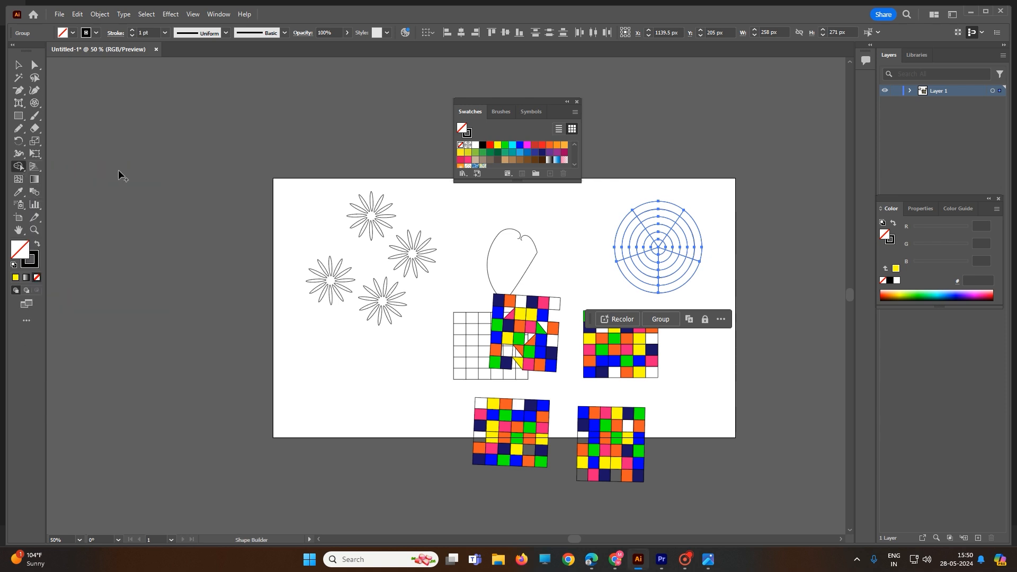
click(665, 282)
click(525, 154)
click(519, 145)
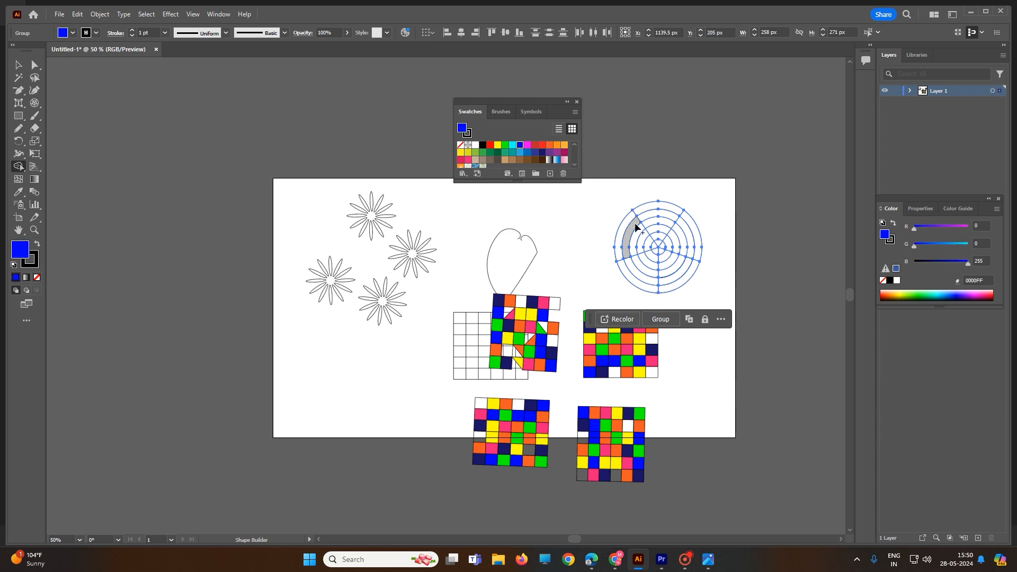
click(636, 239)
click(674, 254)
click(673, 287)
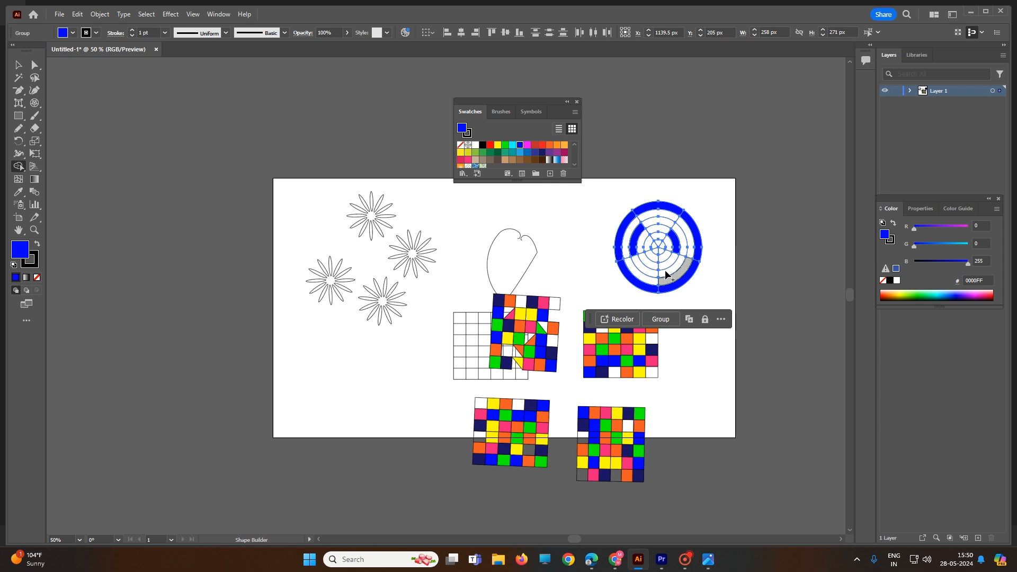
- Fill three inner segments of the polar grid with cyan: the upper, right and lower-left ones
click(512, 145)
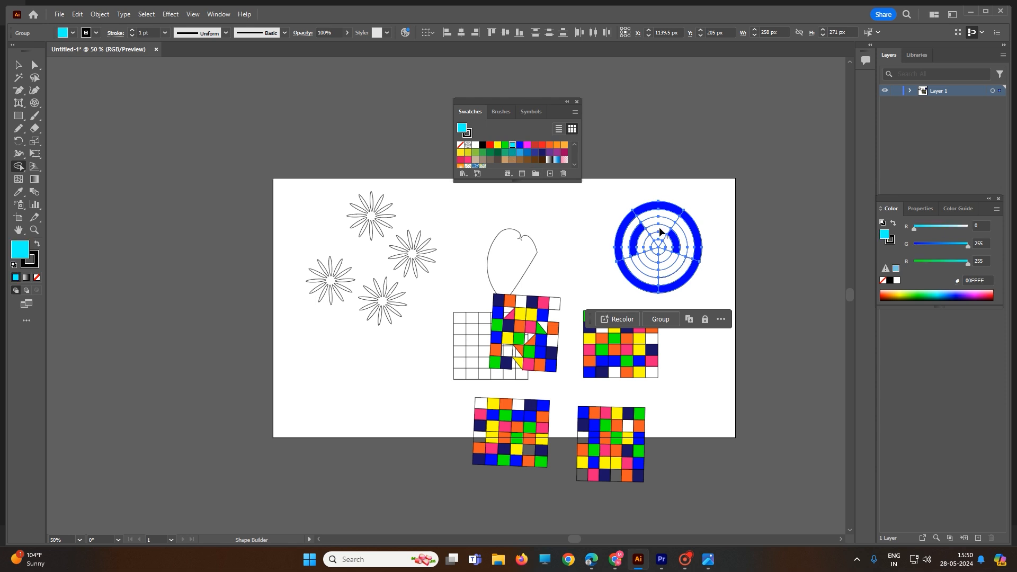
click(659, 228)
click(668, 243)
click(655, 275)
- Fill two upper, one right and one lower-right segment of the polar grid with red, and close the swatches
click(542, 144)
click(648, 217)
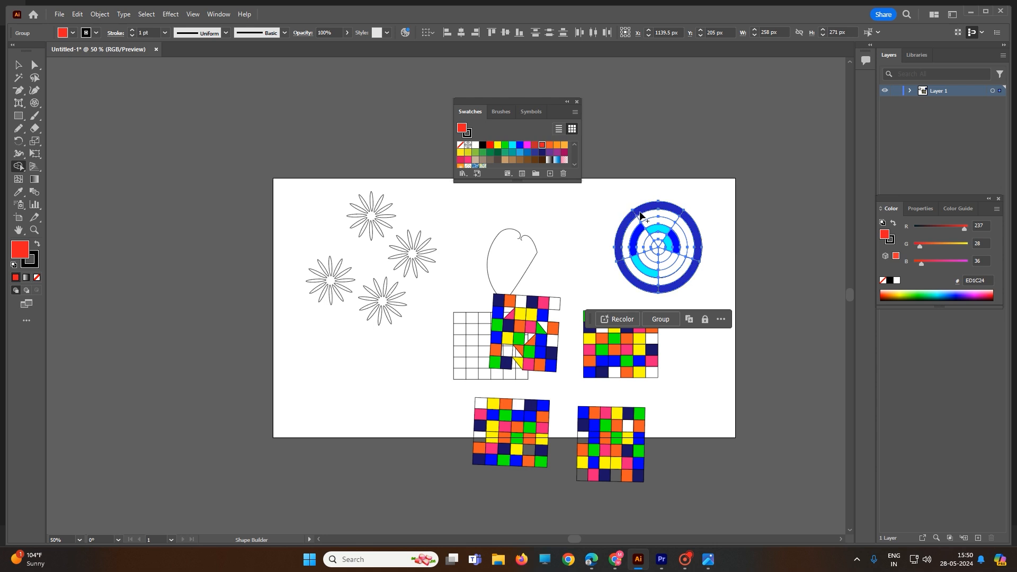
click(660, 229)
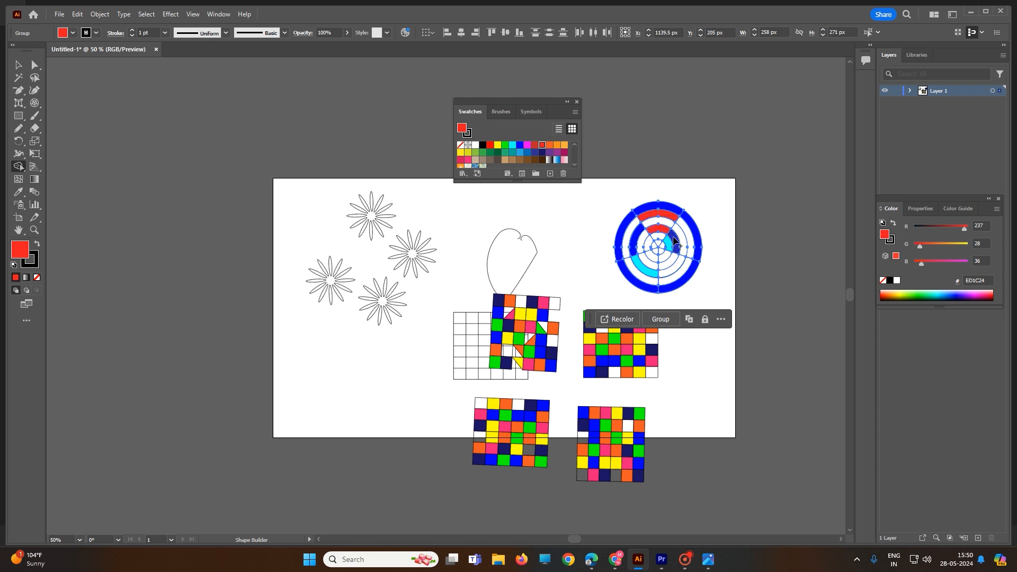
click(666, 269)
click(577, 101)
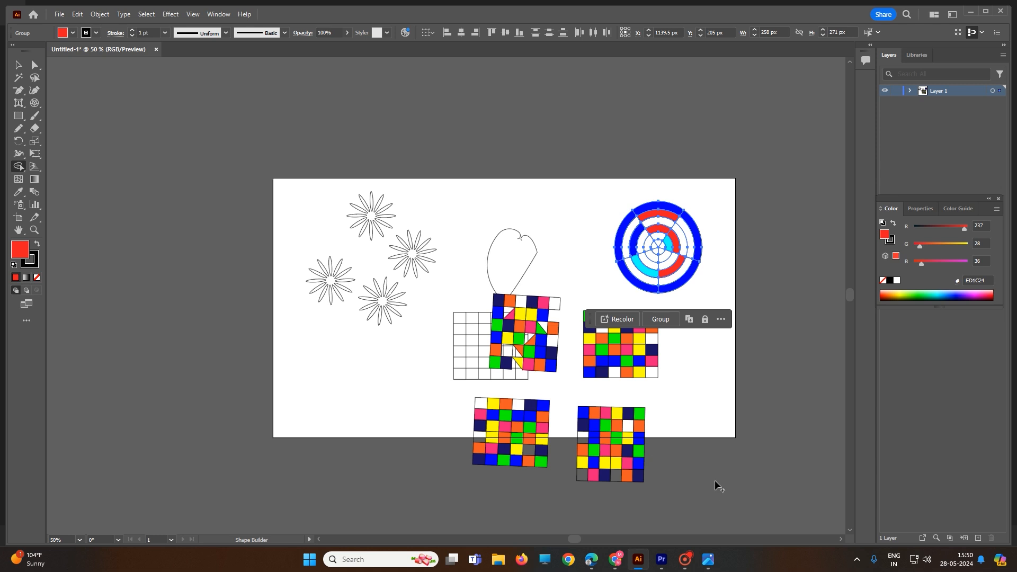
- Delete all artwork except the colored polar grid, and shrink that grid to about 87 × 91 px near the artboard's upper edge
click(34, 77)
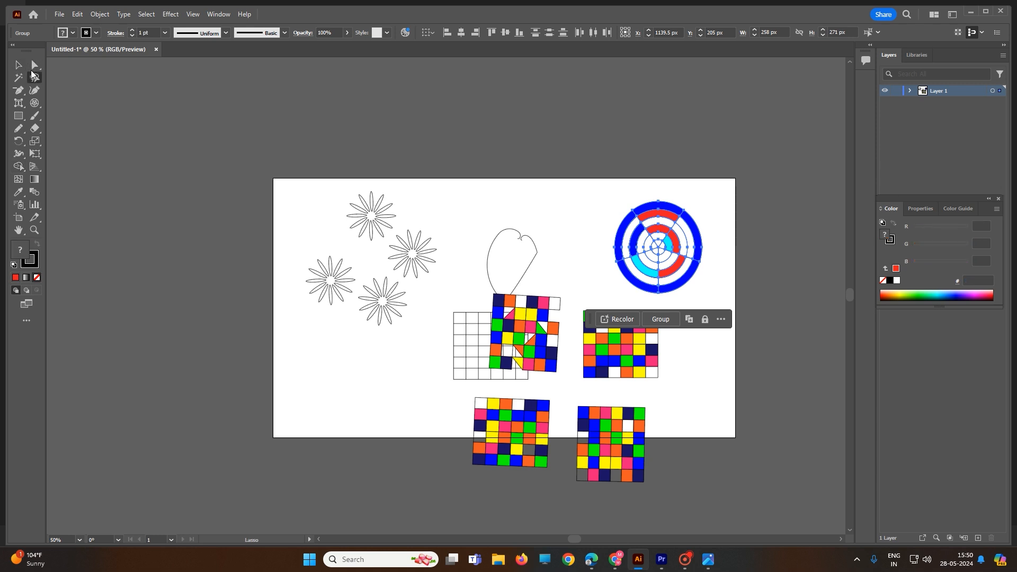
click(18, 65)
drag(215, 132, 580, 503)
key(Delete)
drag(752, 461, 563, 300)
key(Delete)
drag(658, 246, 451, 229)
drag(505, 272, 449, 210)
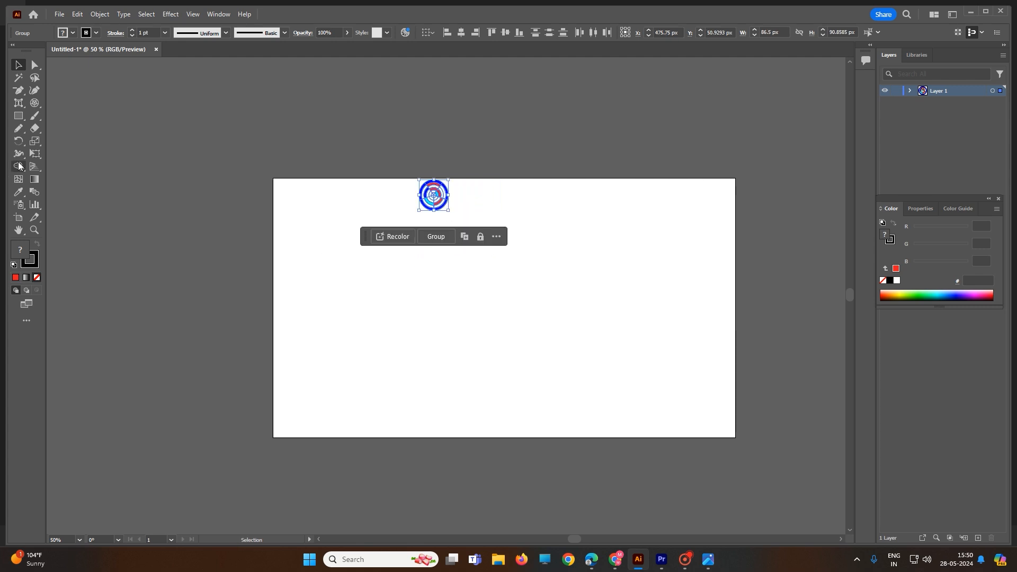
- Try rotating a copy of the polar grid around a point just below it with three repeats, and undo the copies
click(18, 141)
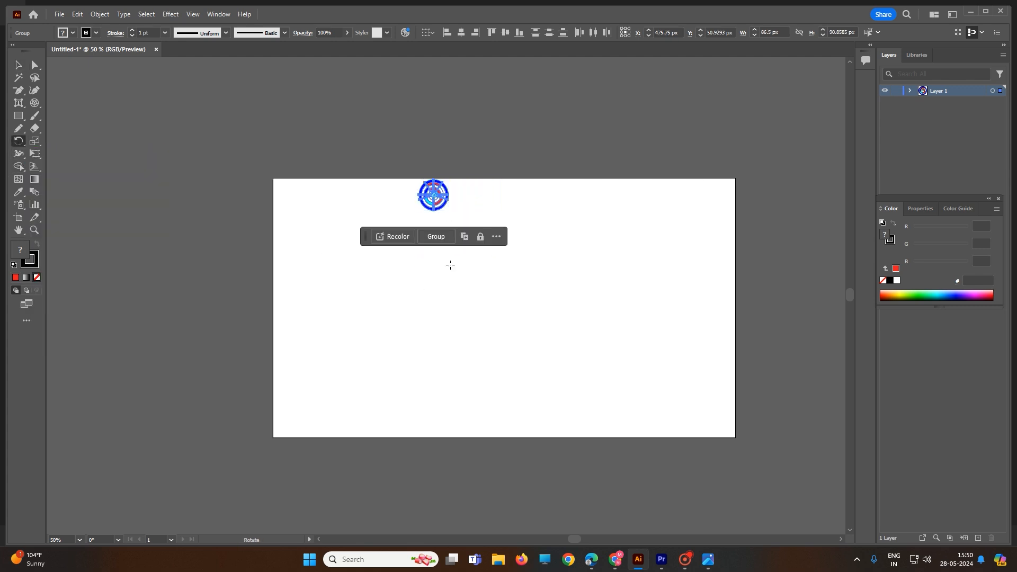
click(433, 223)
drag(450, 202, 465, 234)
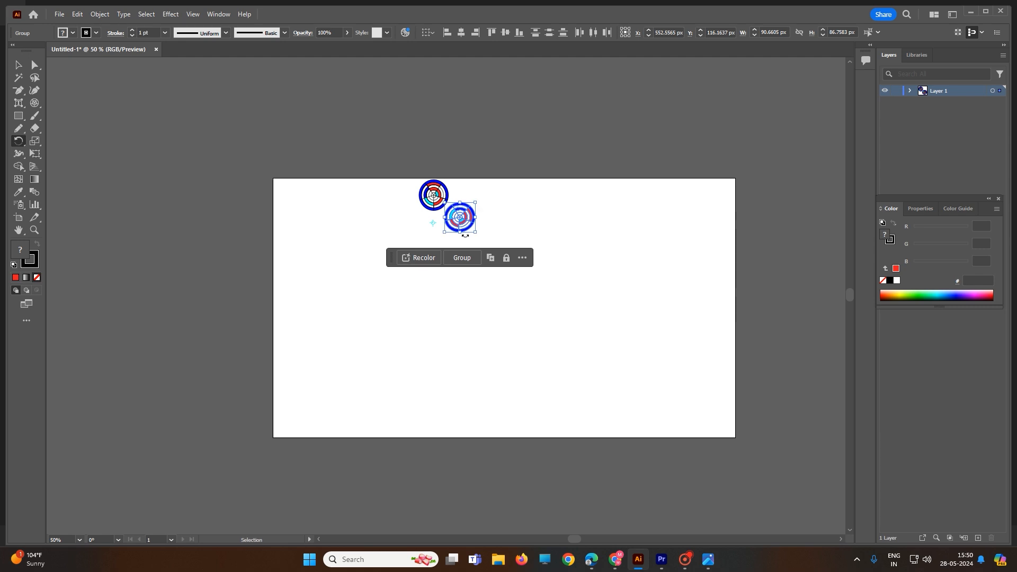
key(ctrl+d)
key(ctrl+d)
key(ctrl+d)
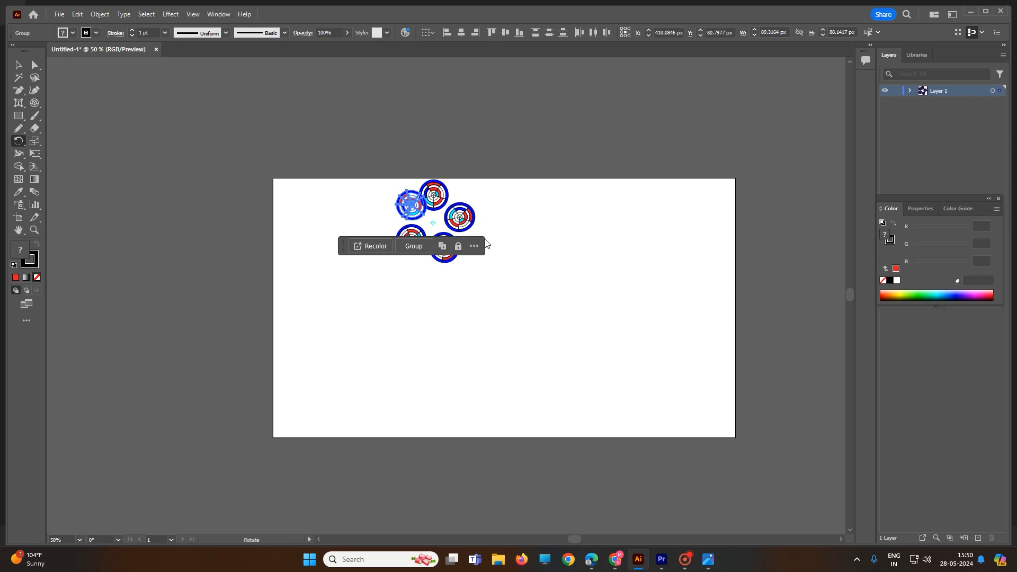
key(ctrl+z)
key(ctrl+z)
key(ctrl+z)
key(ctrl+z)
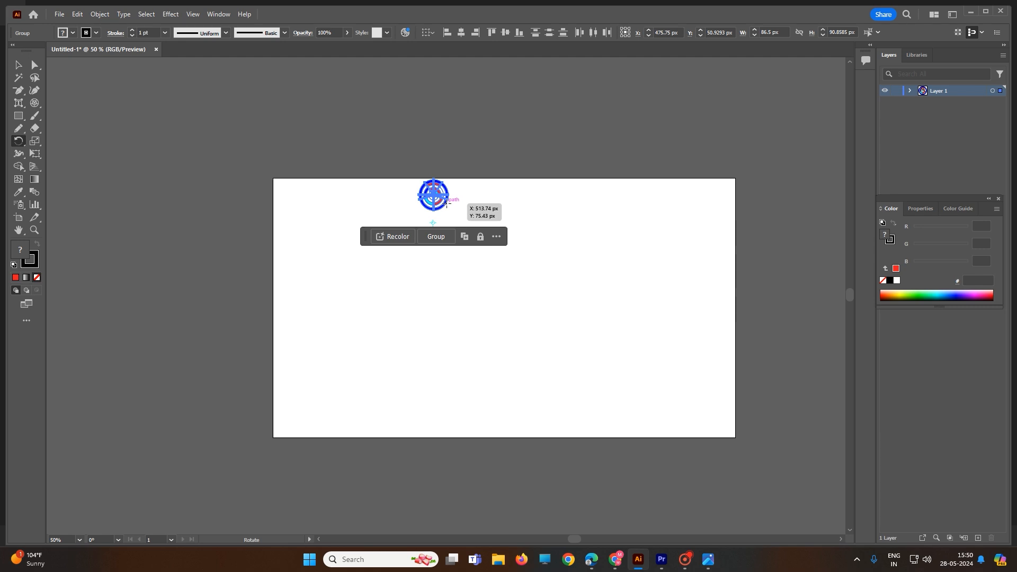
- Rotate the polar grid a quarter turn, rotate a copy around a point well below it, and repeat the transformation seven times into a ring
drag(454, 201, 470, 246)
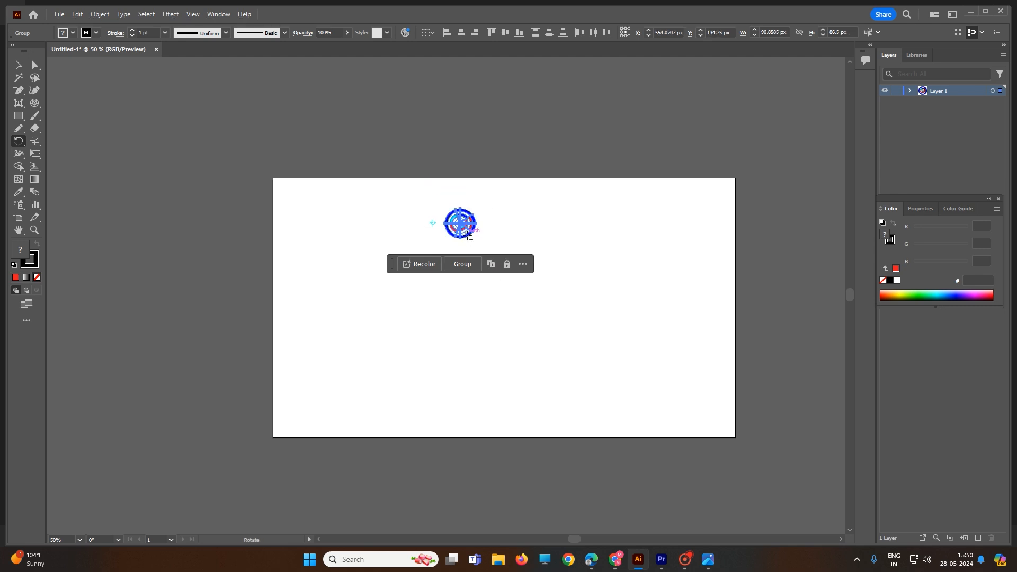
alt+click(460, 265)
click(565, 316)
alt+drag(475, 235, 493, 274)
key(ctrl+d)
key(ctrl+d)
key(ctrl+d)
key(ctrl+d)
key(ctrl+d)
key(ctrl+d)
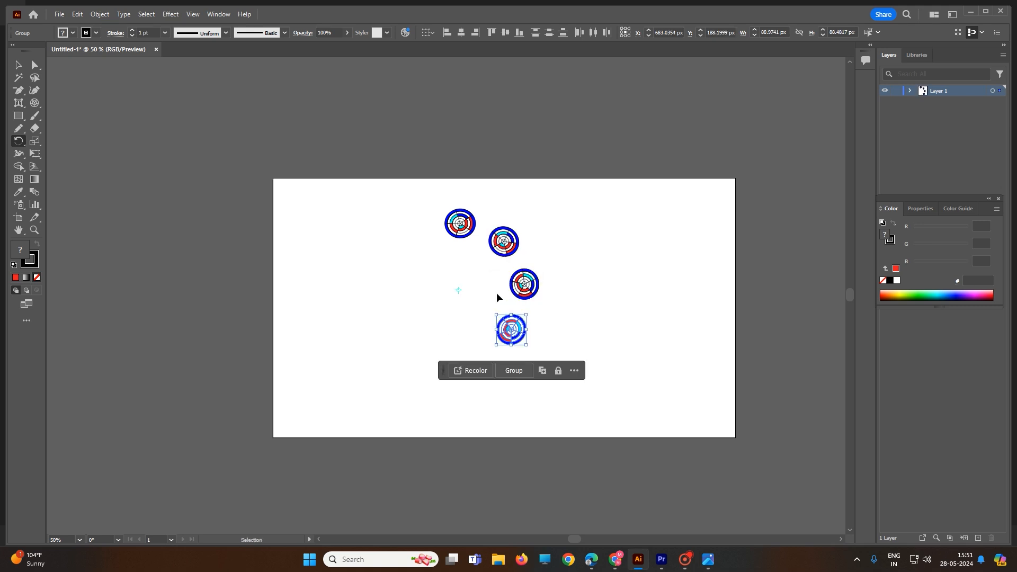
key(ctrl+d)
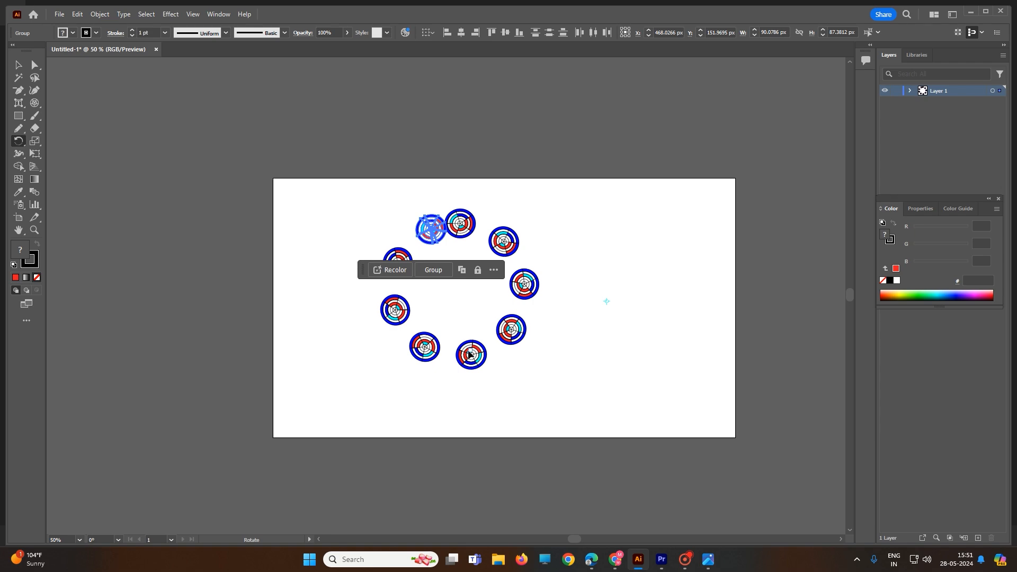
scroll(478, 363, up, 4)
scroll(479, 363, down, 5)
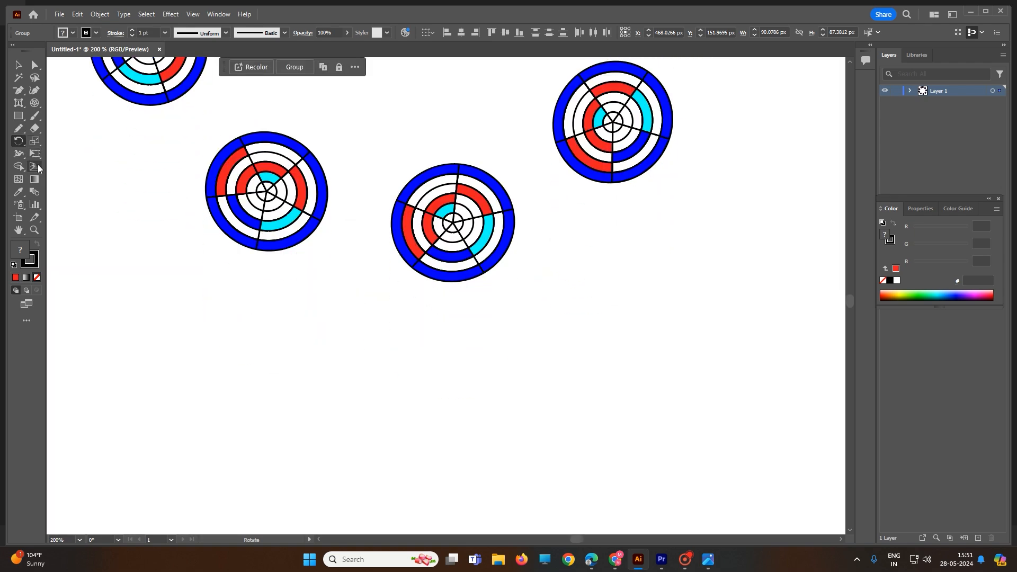
right_click(35, 103)
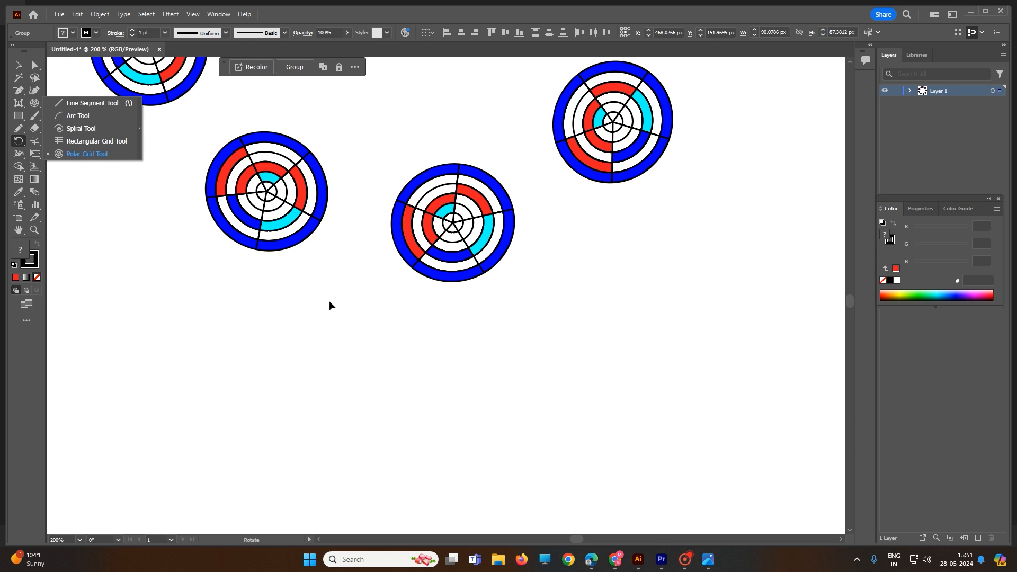
scroll(329, 301, down, 3)
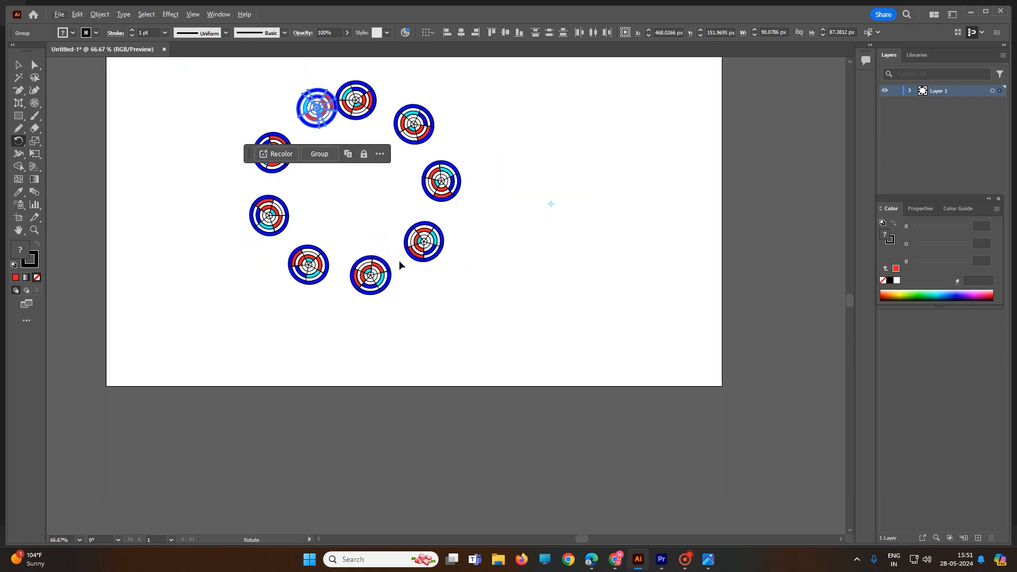